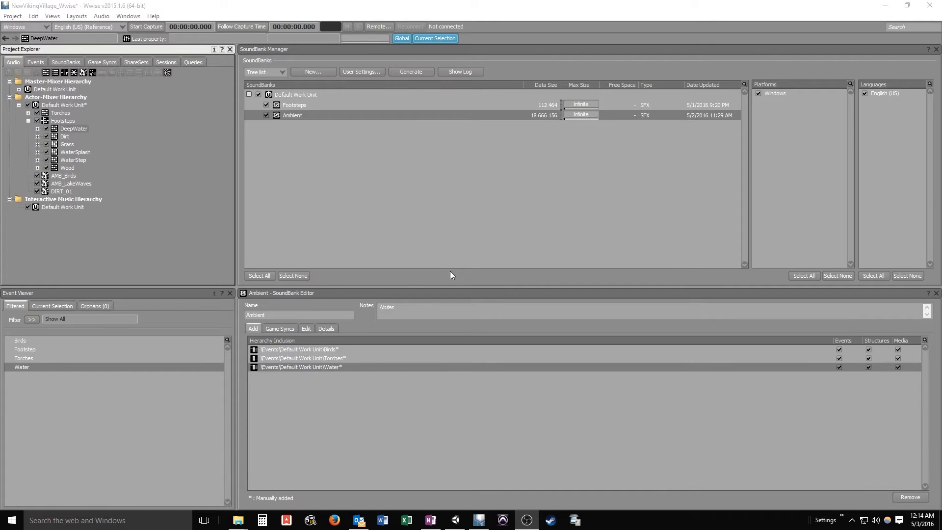
Delete the Footsteps switch container and all its child containers, DeepWater through Wood, from the Actor-Mixer Hierarchy
left_click(63, 121)
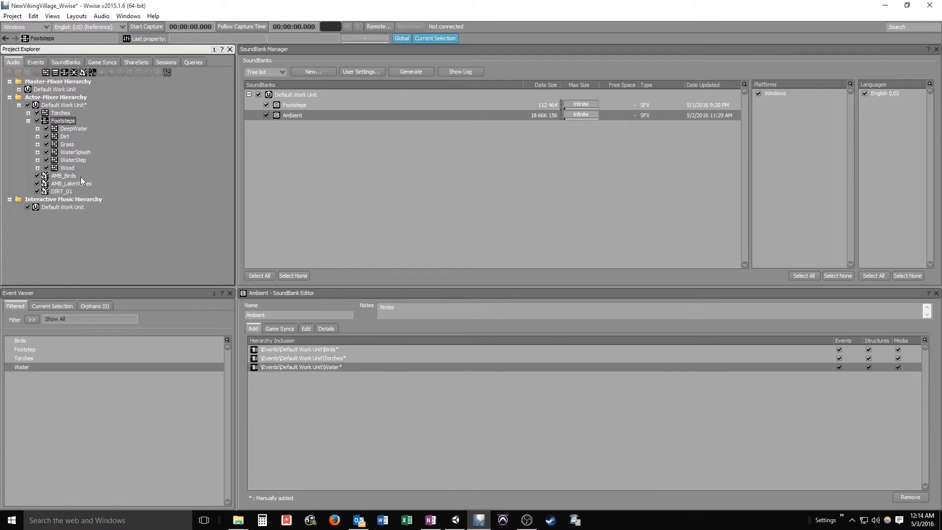
left_click(67, 169, "shift")
right_click(68, 170)
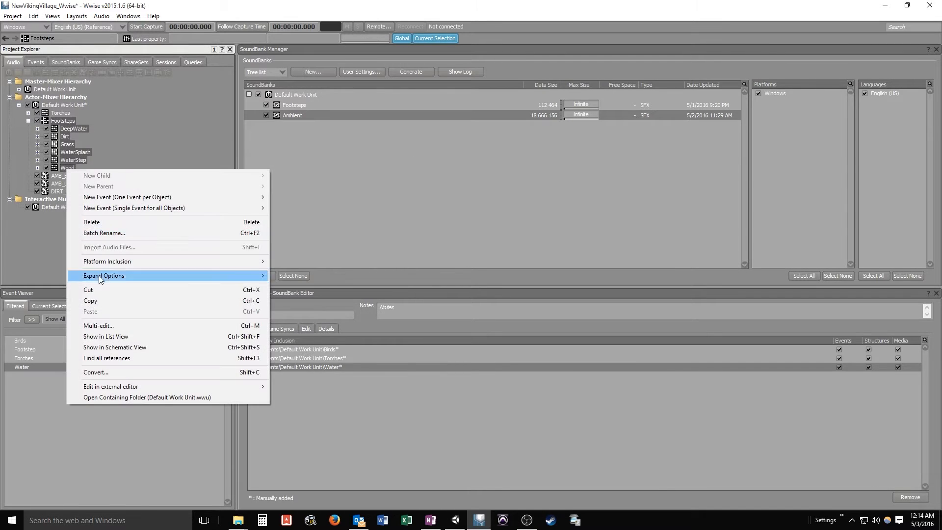
left_click(112, 222)
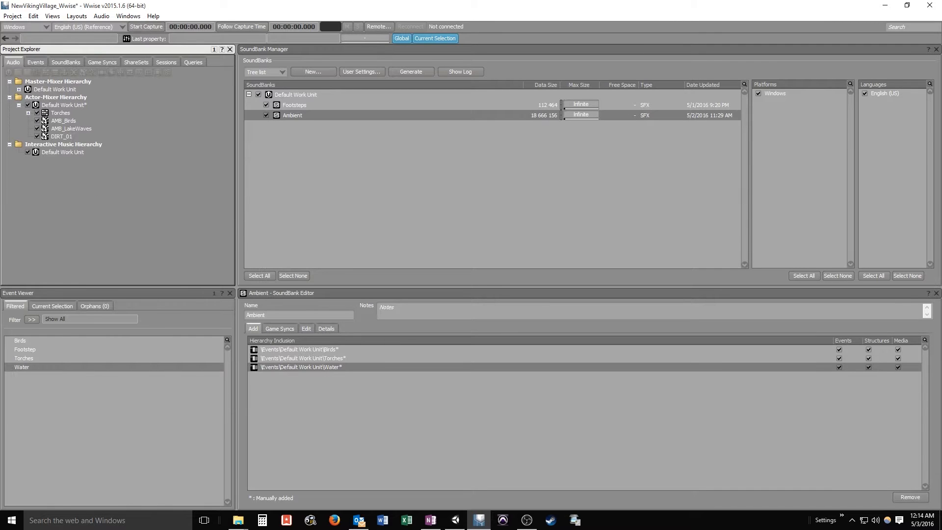
Examine the surface subfolders of the exported Footsteps folder in File Explorer, including the audio files inside WaterStep
left_click_drag(941, 0, 485, 138)
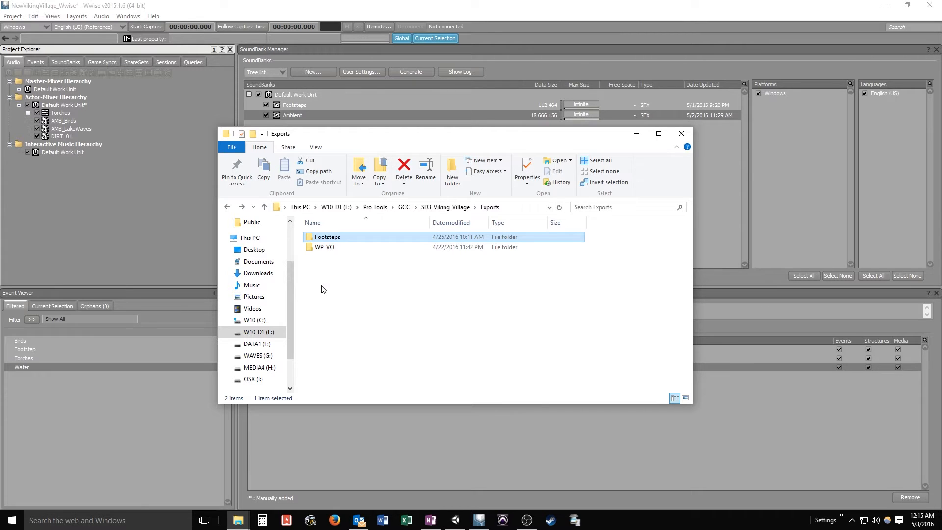
double_click(332, 238)
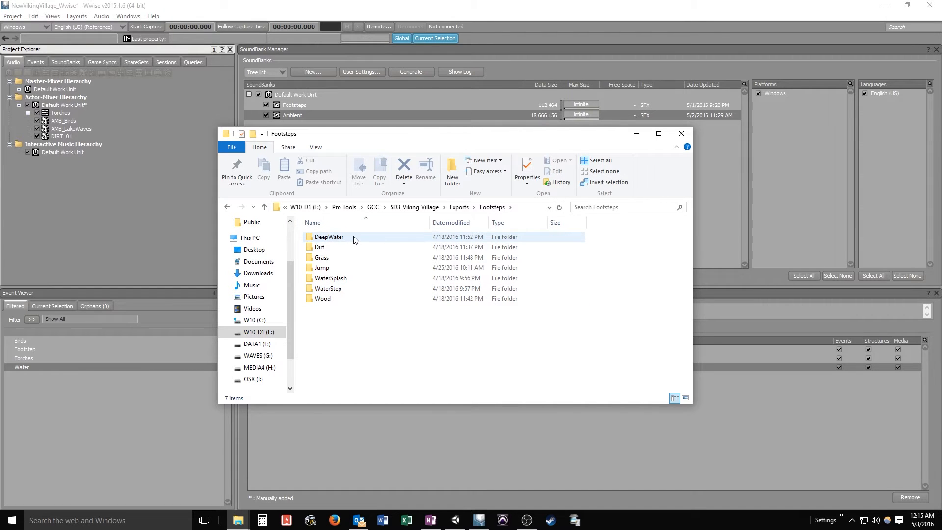
mouse_move(349, 242)
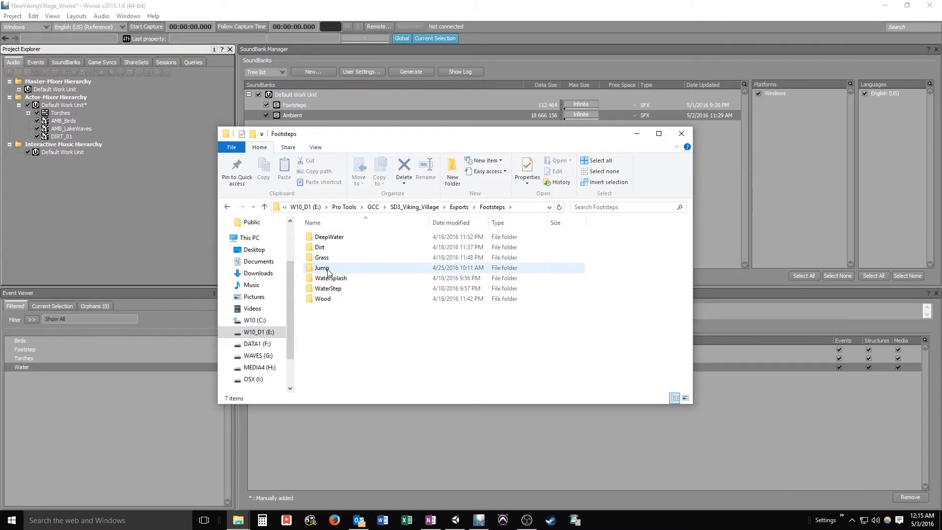
mouse_move(328, 270)
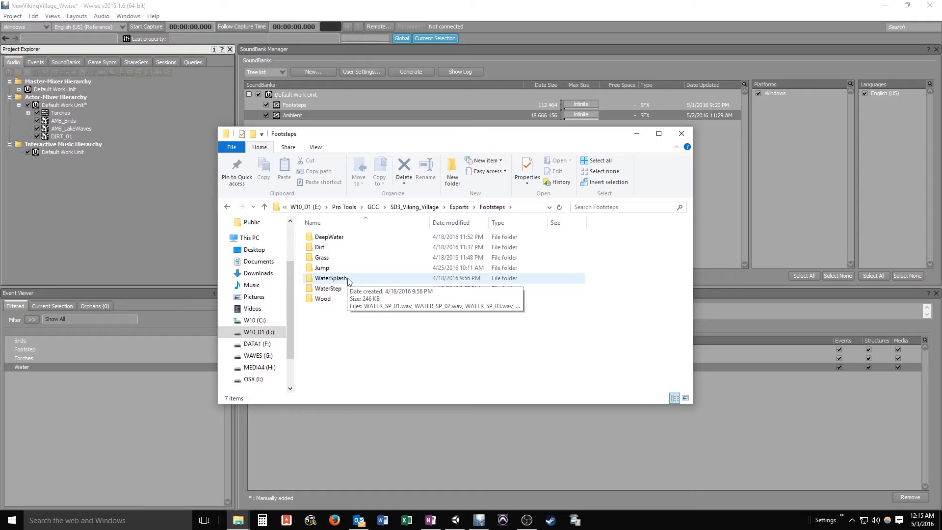
left_click(341, 240)
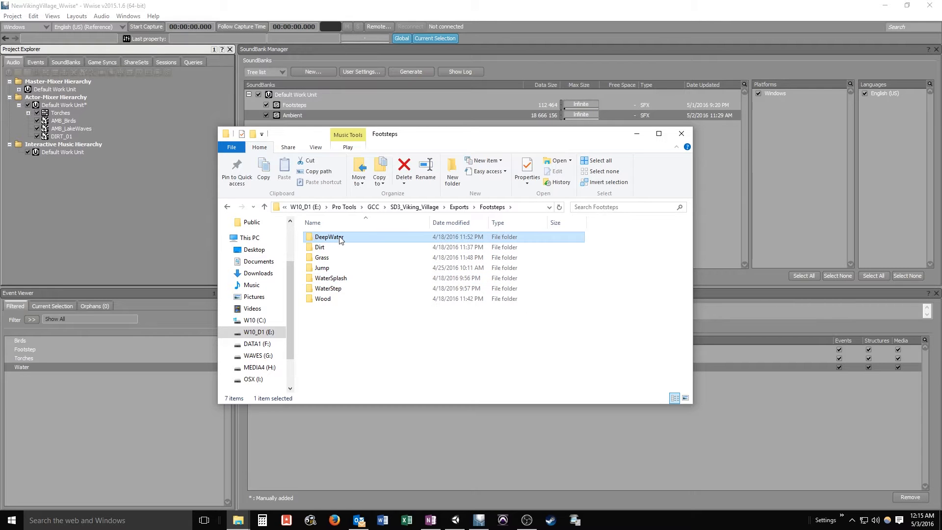
double_click(341, 291)
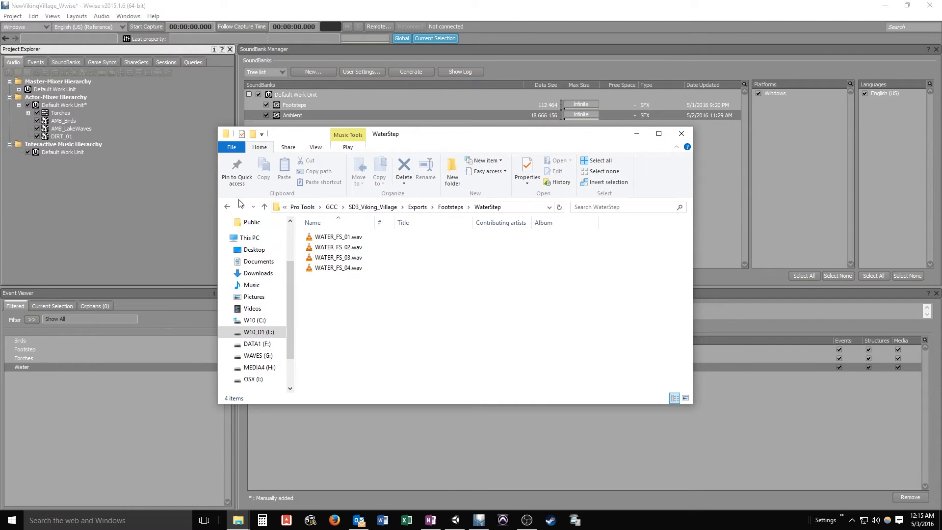
left_click(227, 208)
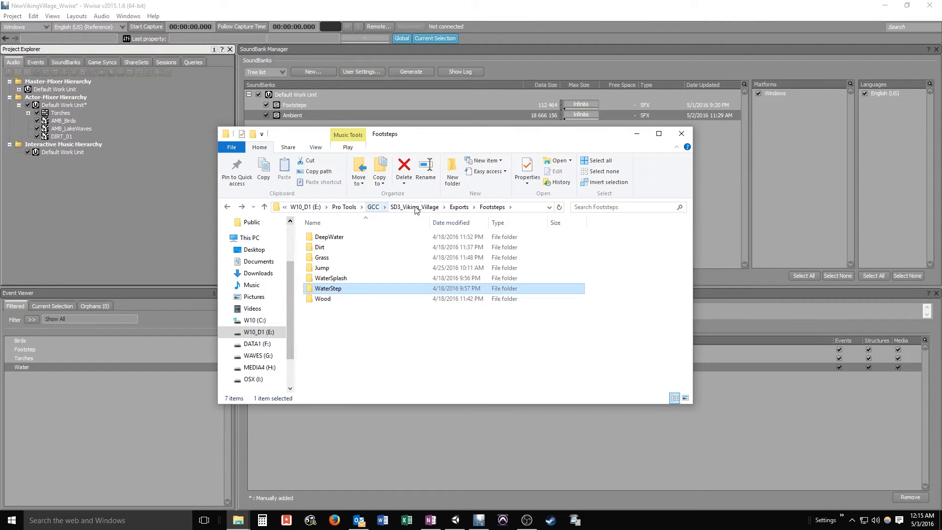
left_click(228, 204)
left_click_drag(369, 138, 941, 0)
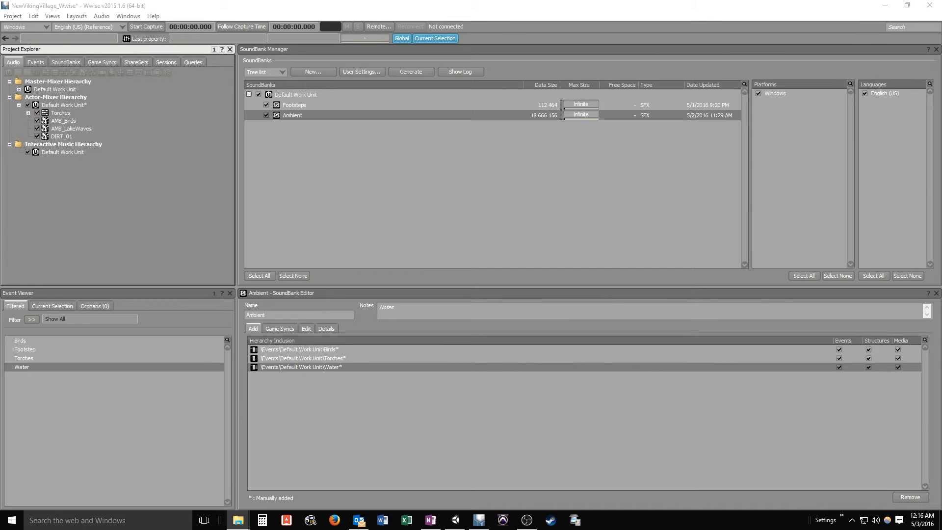
Start an audio file import into the Actor-Mixer Default Work Unit and add the exported Footsteps folder as Sound SFX
left_click(8, 16)
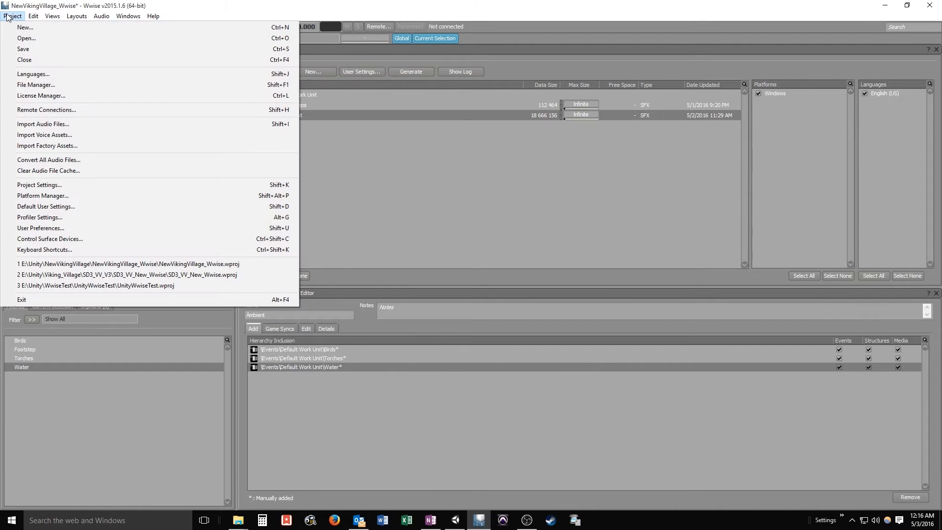
left_click(57, 123)
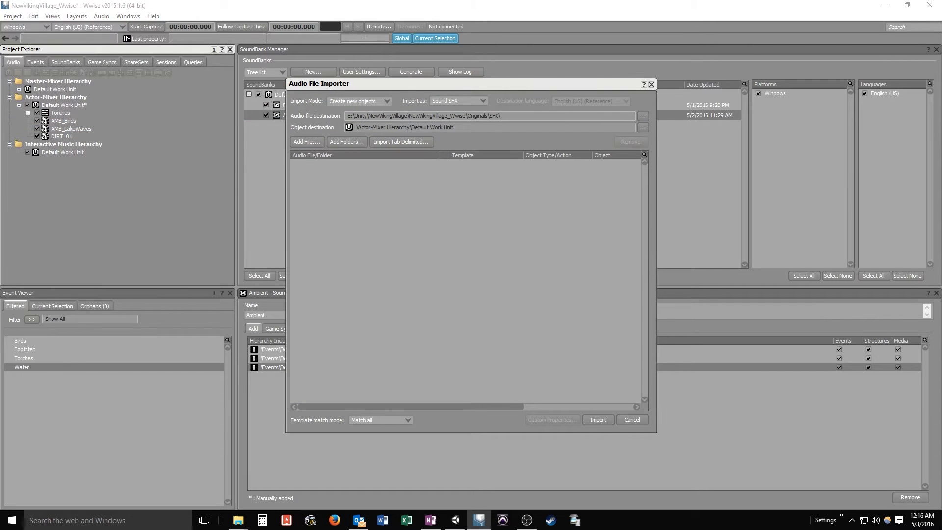
left_click_drag(652, 191, 352, 219)
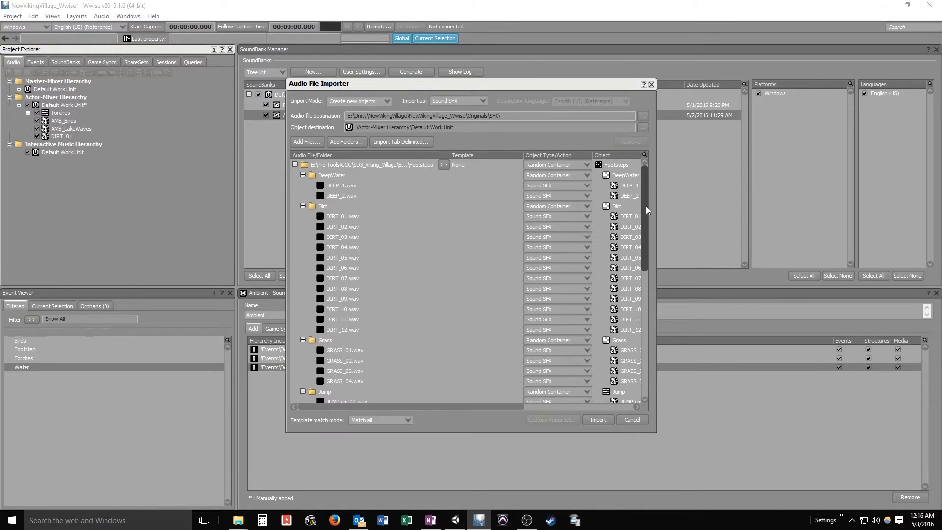
Set the top-level Footsteps folder's object type to Switch Container and import everything, replacing the audio files already in the Originals folder
left_click_drag(646, 206, 650, 278)
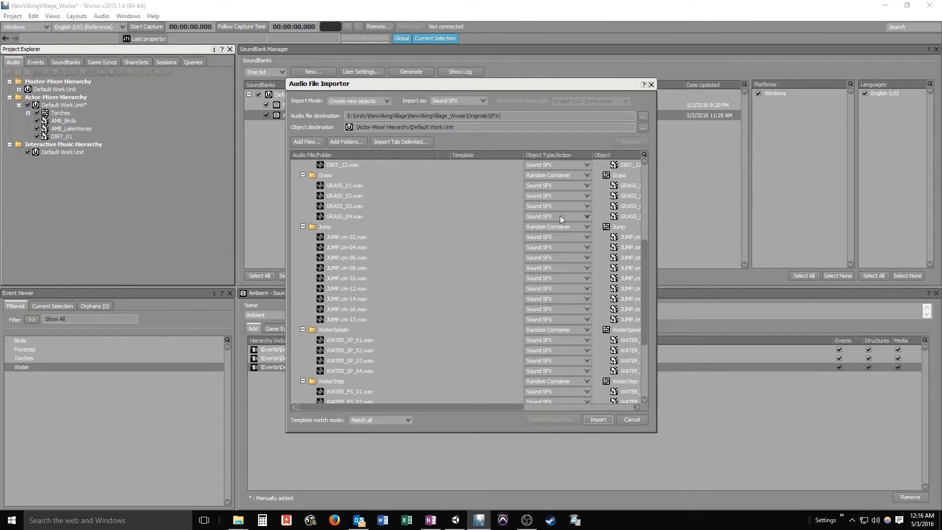
left_click(579, 226)
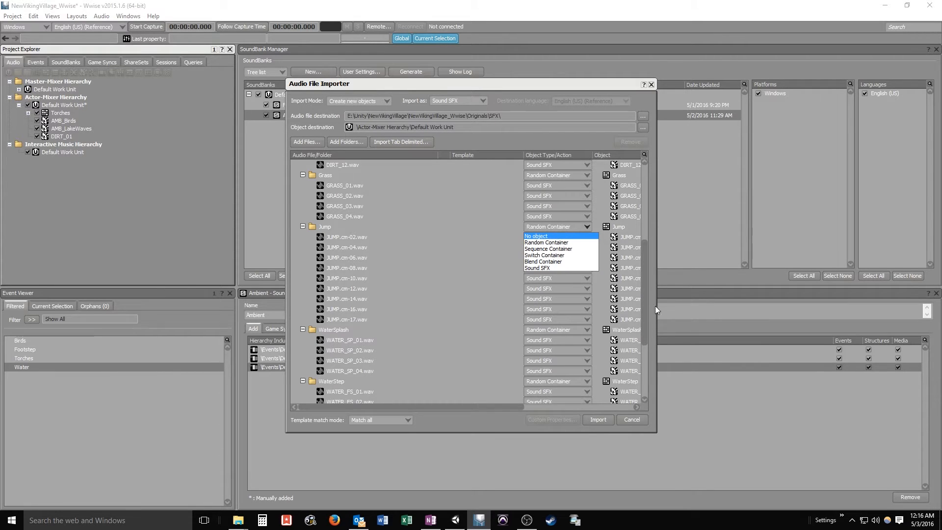
left_click(650, 293)
left_click_drag(649, 292, 654, 214)
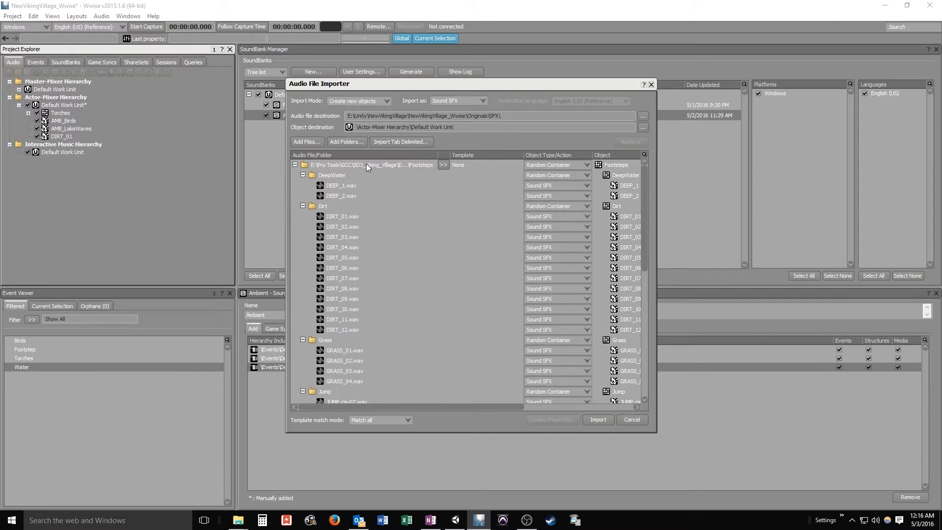
left_click(586, 165)
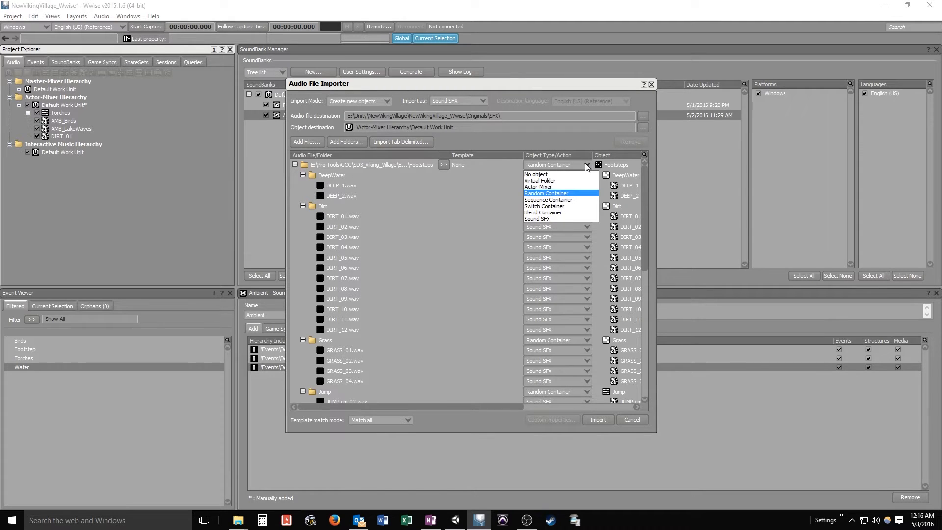
left_click(545, 206)
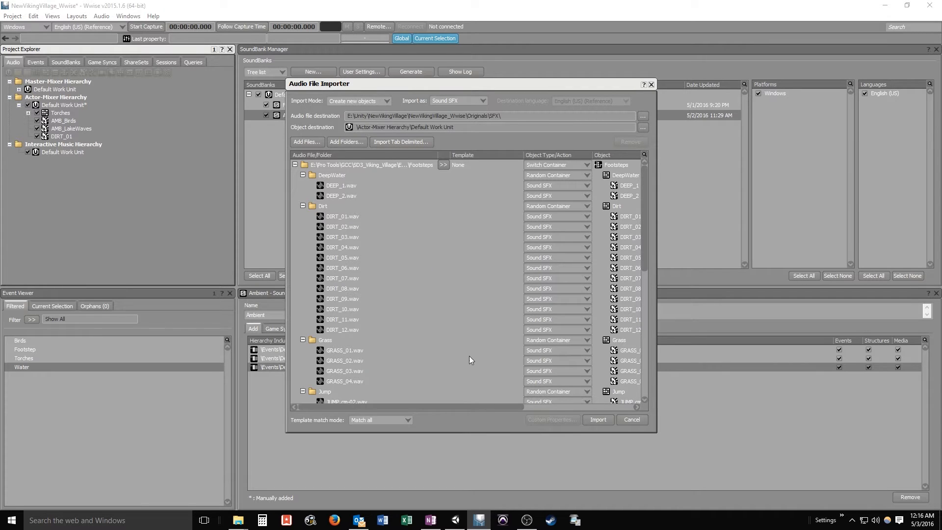
left_click(599, 419)
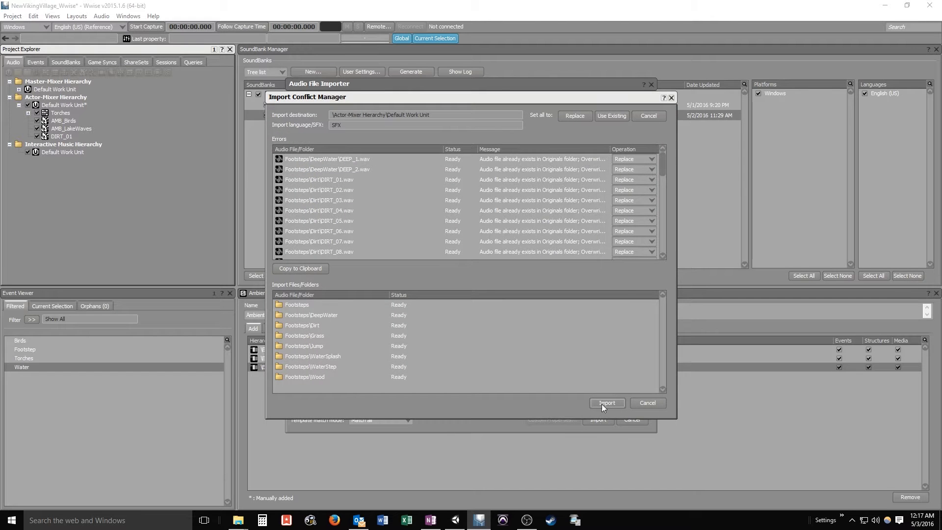
left_click(607, 403)
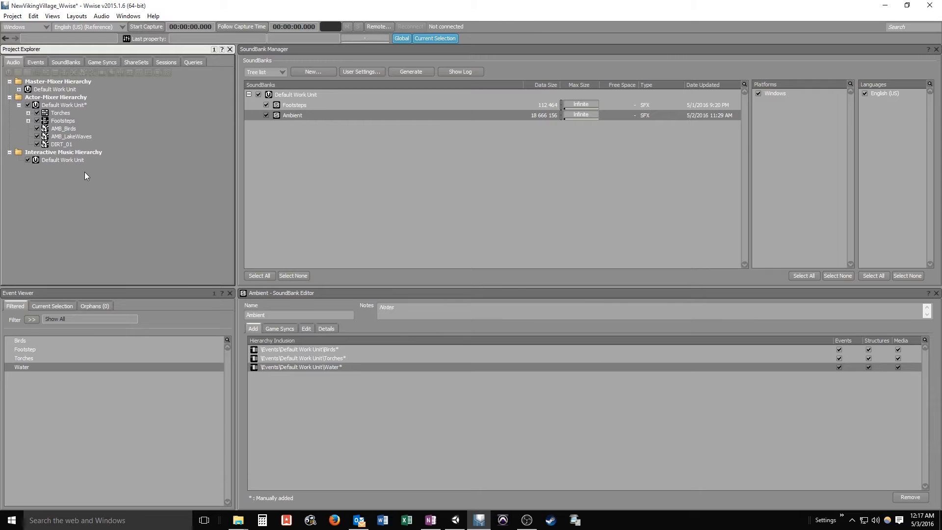
Expand the imported Footsteps switch container and delete its Jump random container
left_click(59, 121)
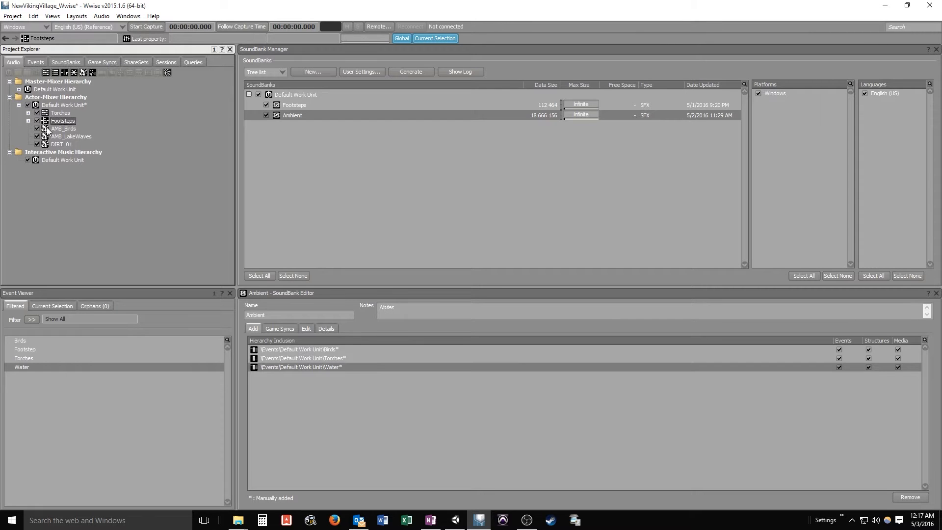
left_click(28, 121)
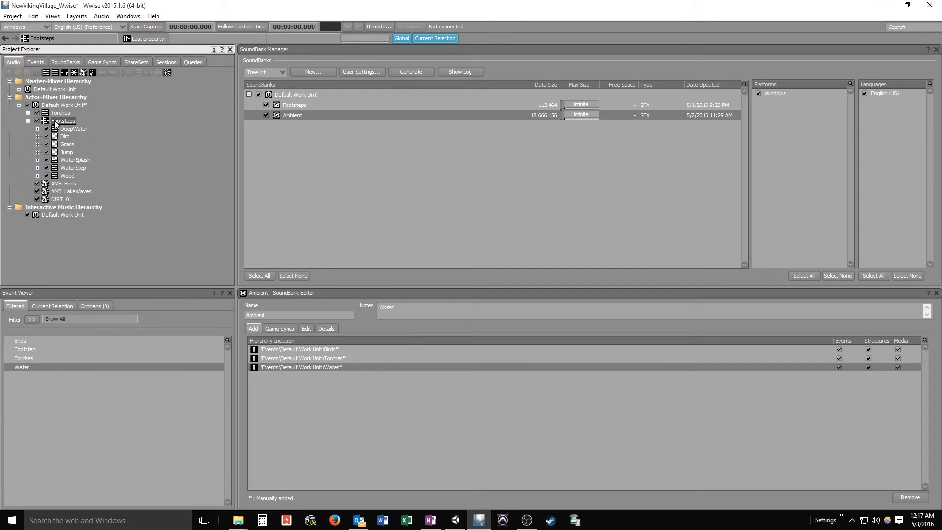
right_click(63, 153)
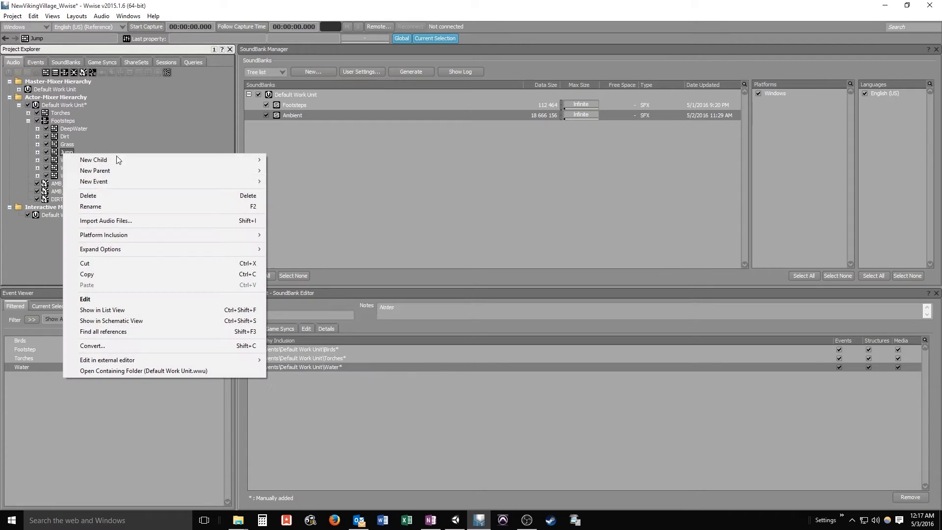
left_click(98, 196)
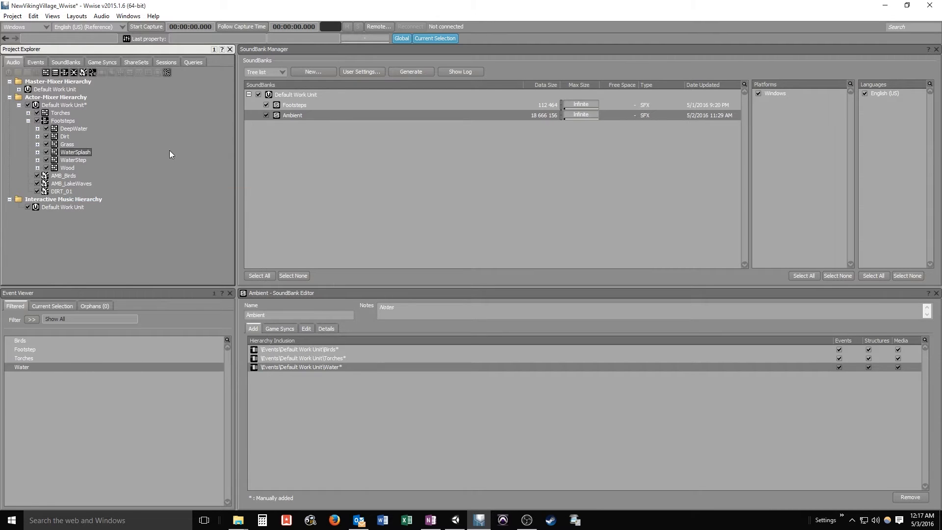
Examine the individual sounds inside the DeepWater and Dirt random containers under Footsteps
left_click(74, 129)
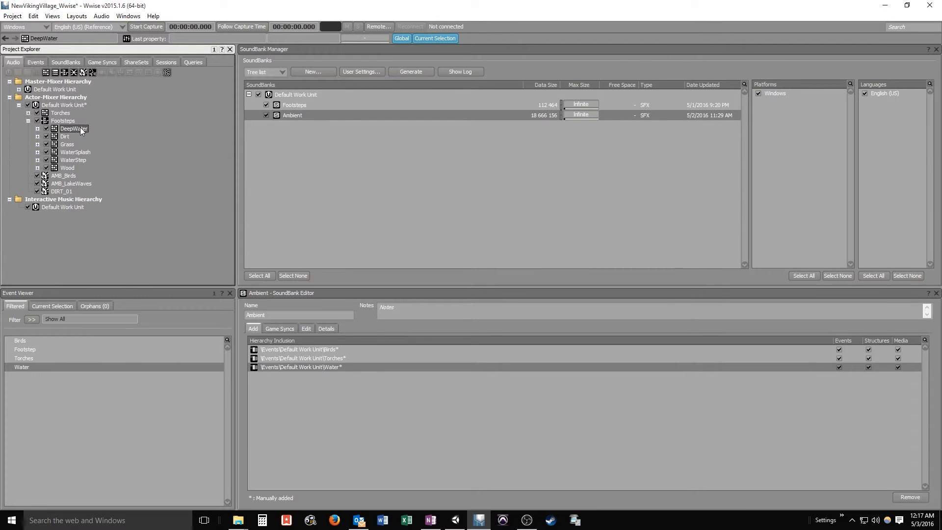
left_click(37, 128)
left_click(38, 129)
left_click(65, 136)
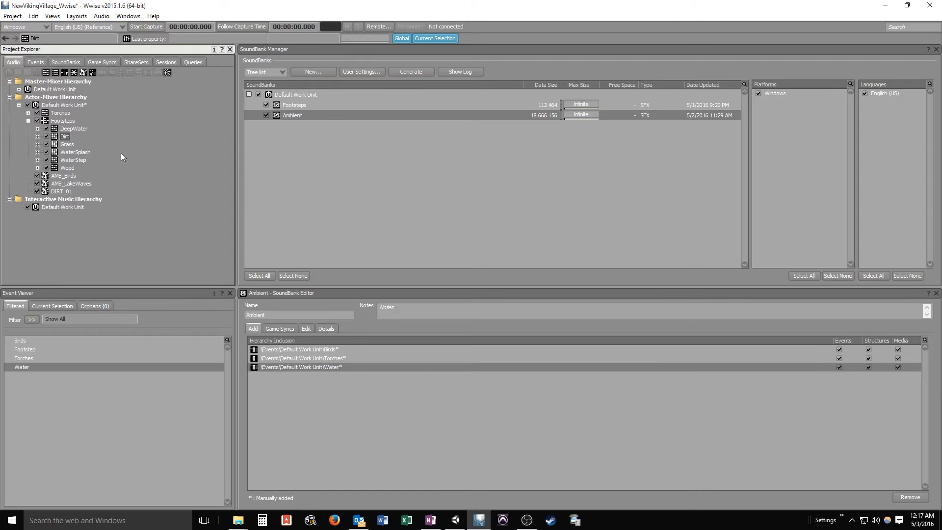
left_click(38, 136)
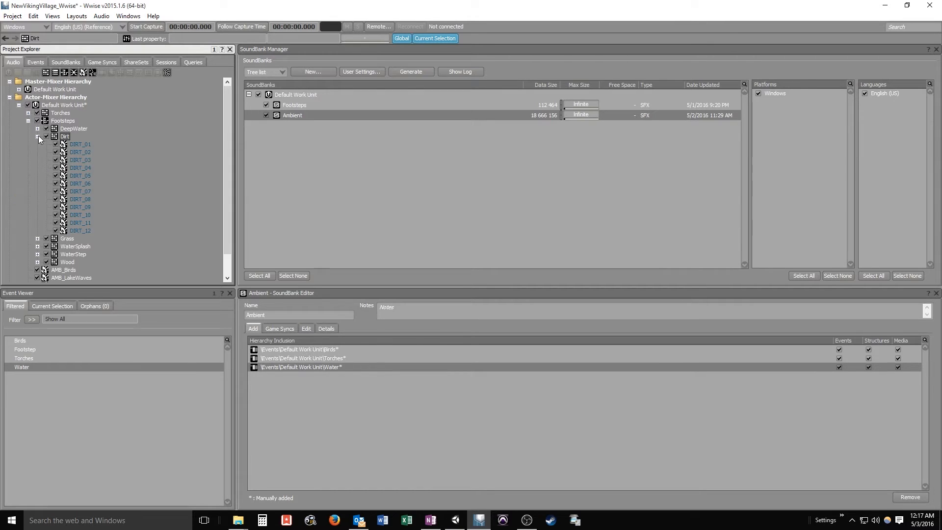
left_click(38, 137)
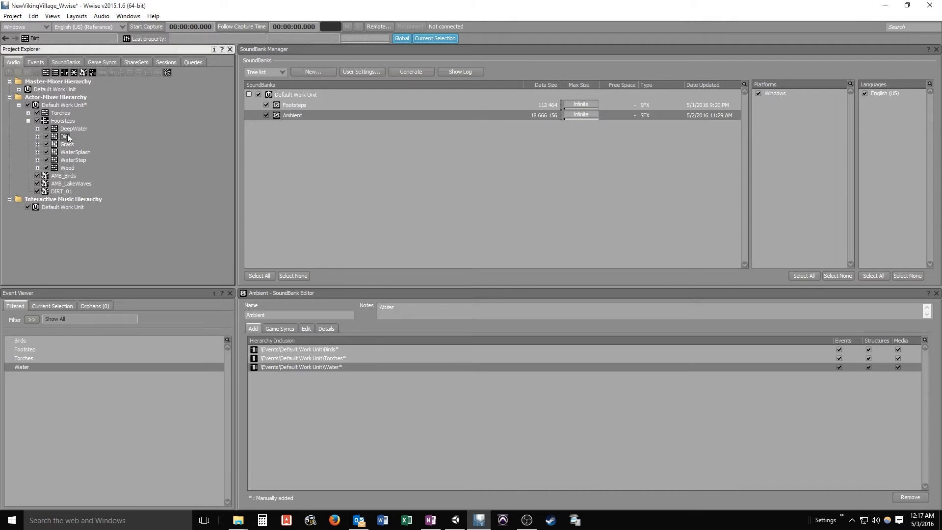
left_click(38, 136)
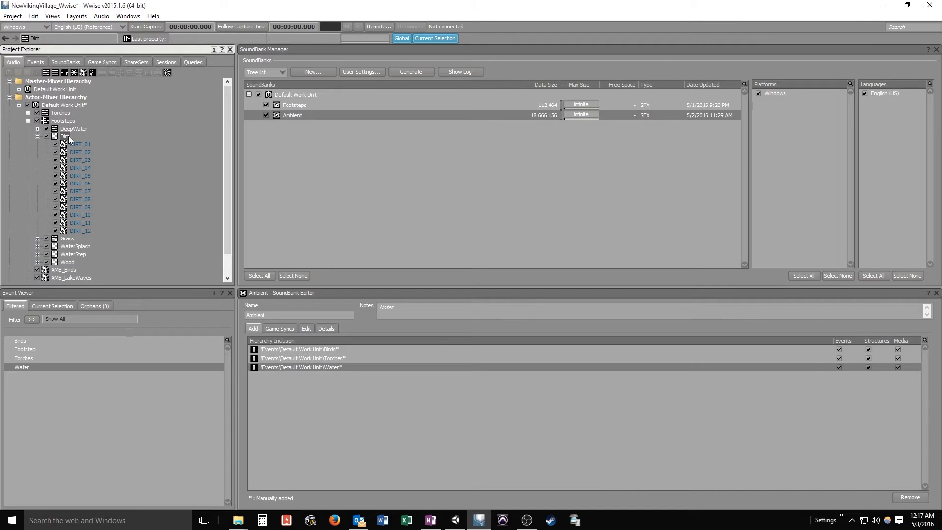
Open the Dirt random container for editing and show its General Settings
key("space")
double_click(59, 136)
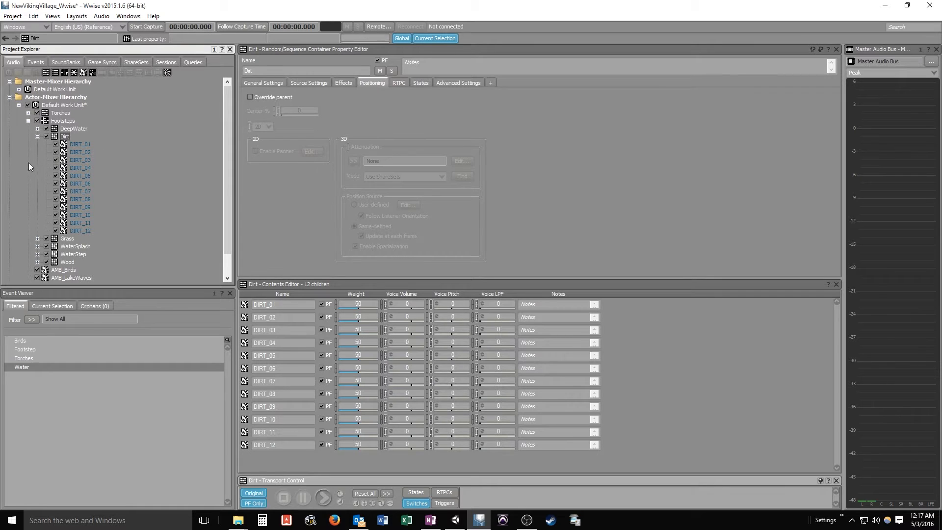
left_click(264, 83)
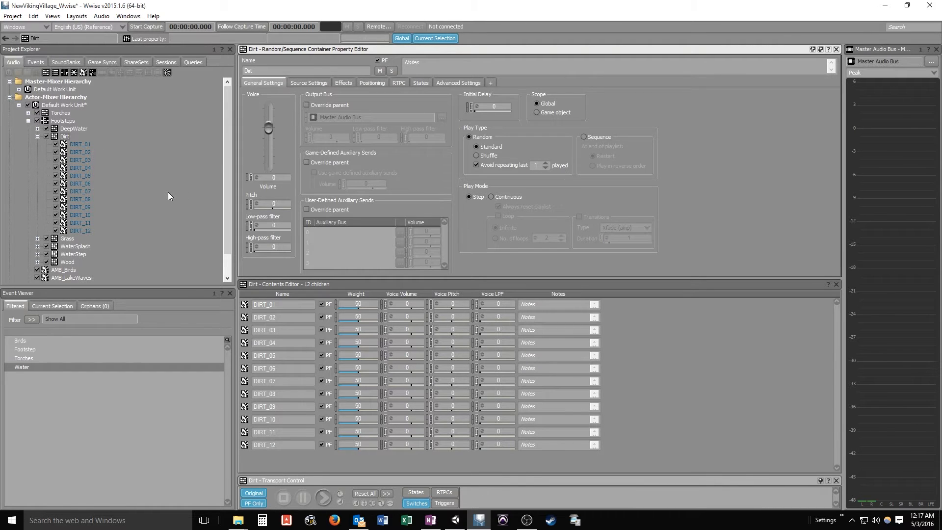
Audition the Dirt random container several times in a row to hear its footstep variations
key("space")
key("space")
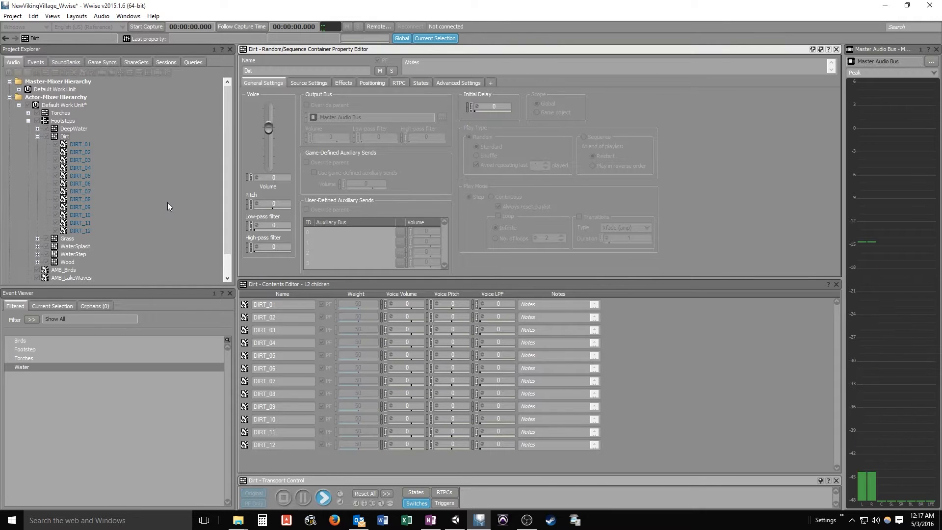
key("space")
key("space")
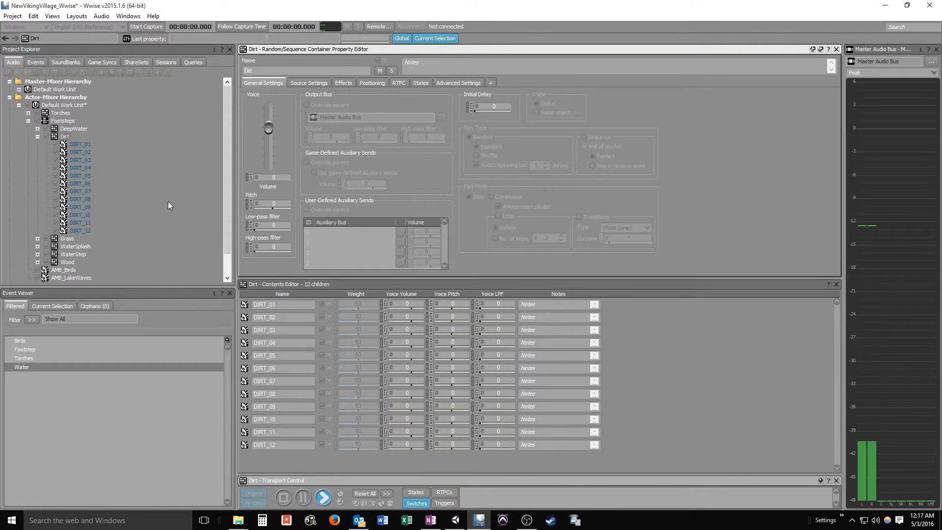
key("space")
key("space")
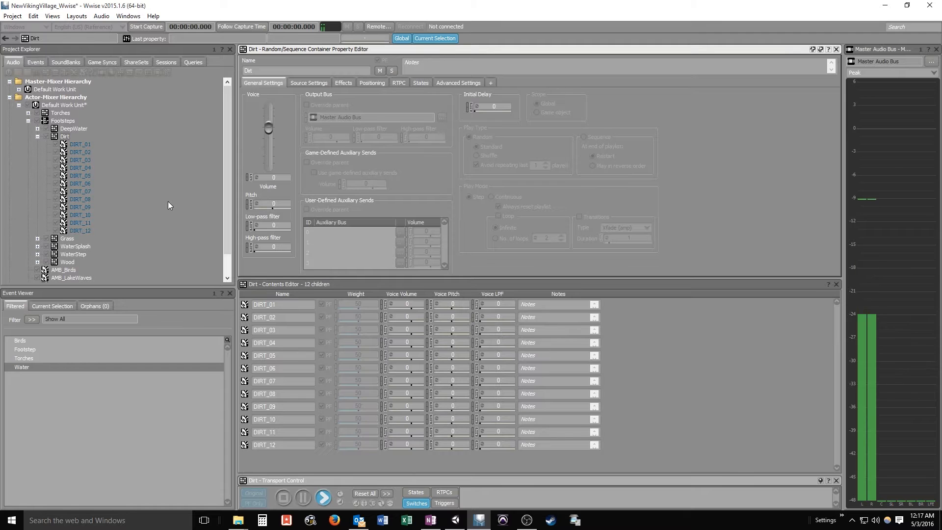
Play the Dirt random container once more and collapse it in the Actor-Mixer Hierarchy
key("space")
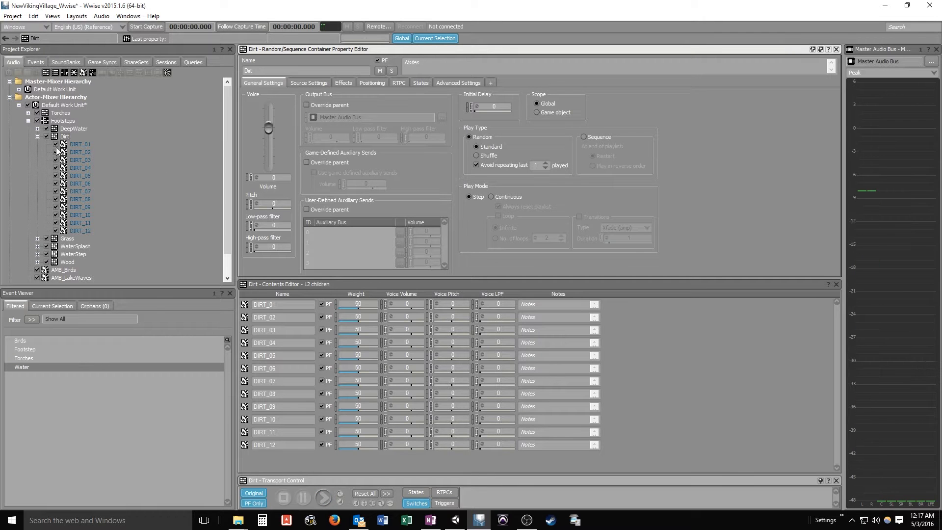
left_click(38, 136)
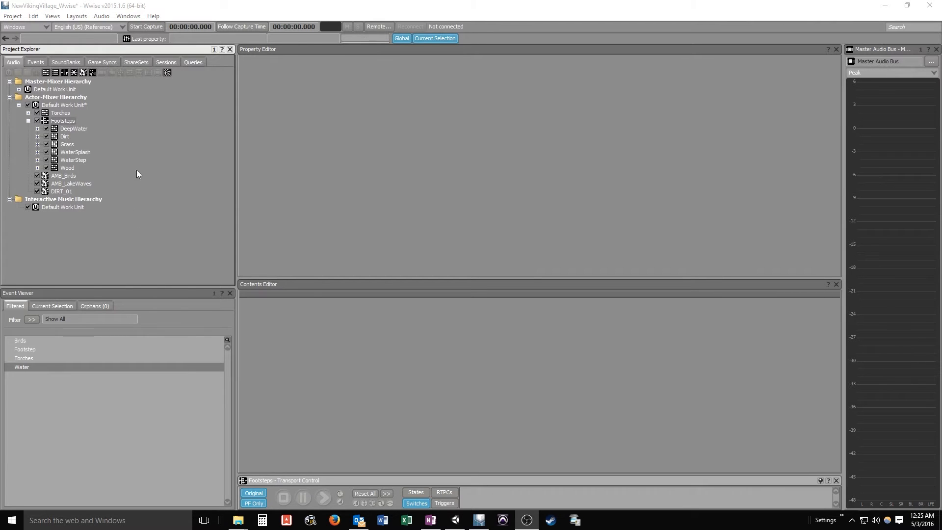
Create a switch group named Footsteps in the Switches Default Work Unit of the Game Syncs
left_click(105, 63)
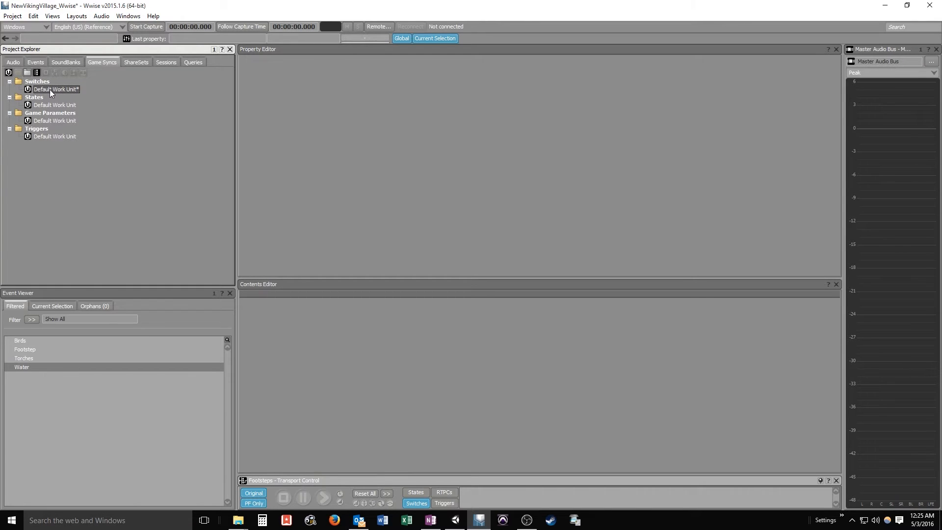
left_click(37, 72)
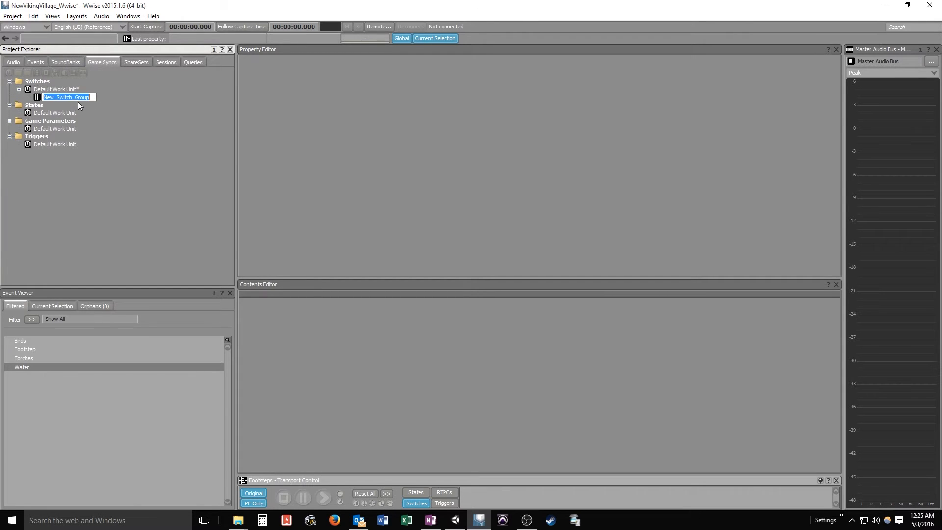
type("Footsteps")
key("Return")
Add two switches named Dirt and Grass to the Footsteps switch group
left_click(54, 98)
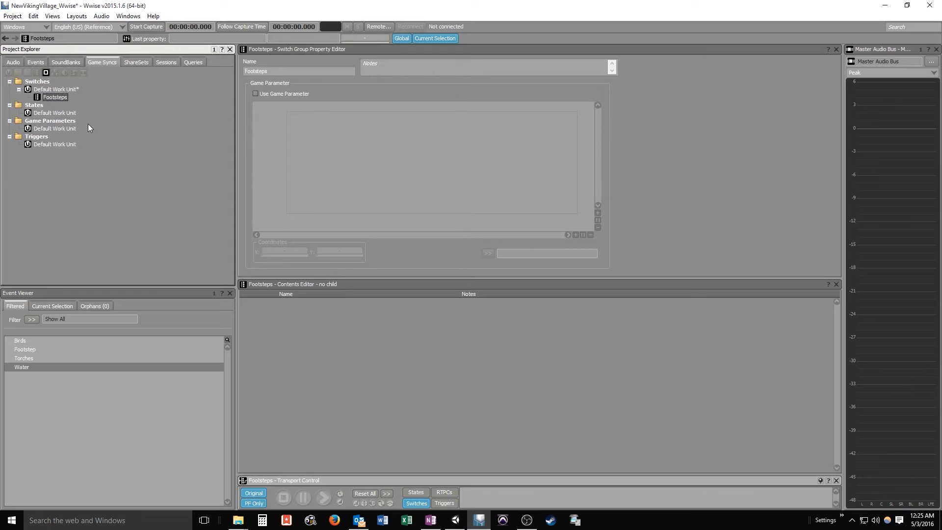
left_click(45, 73)
type("Dirt")
key("Return")
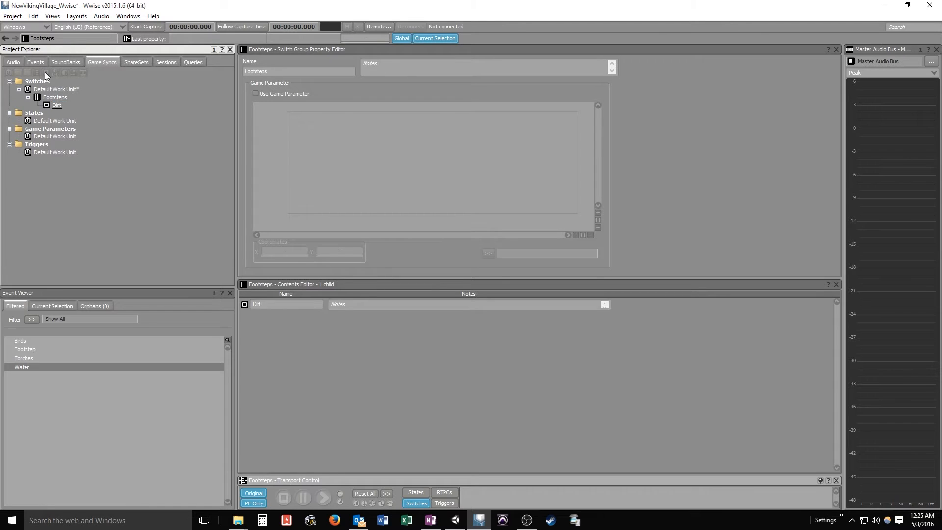
left_click(50, 98)
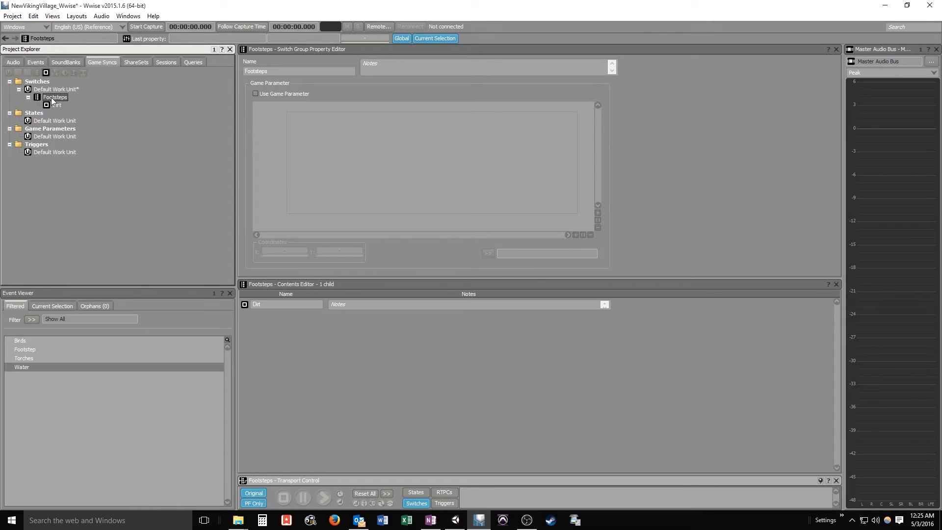
left_click(45, 72)
type("Grass")
key("Return")
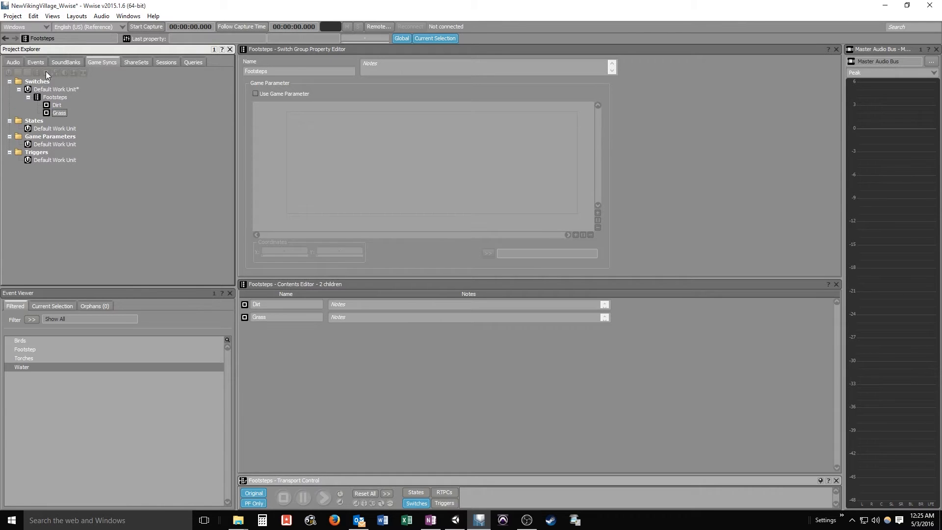
Add three more switches named Wood, Water and DeepWater to the Footsteps switch group
left_click(50, 97)
left_click(46, 72)
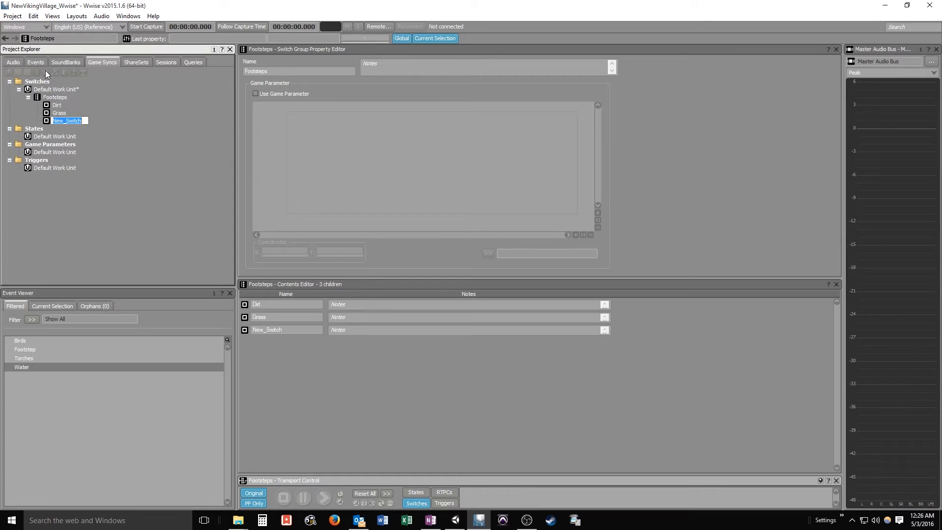
type("Wood")
key("Return")
left_click(54, 98)
left_click(46, 72)
type("Water")
key("Return")
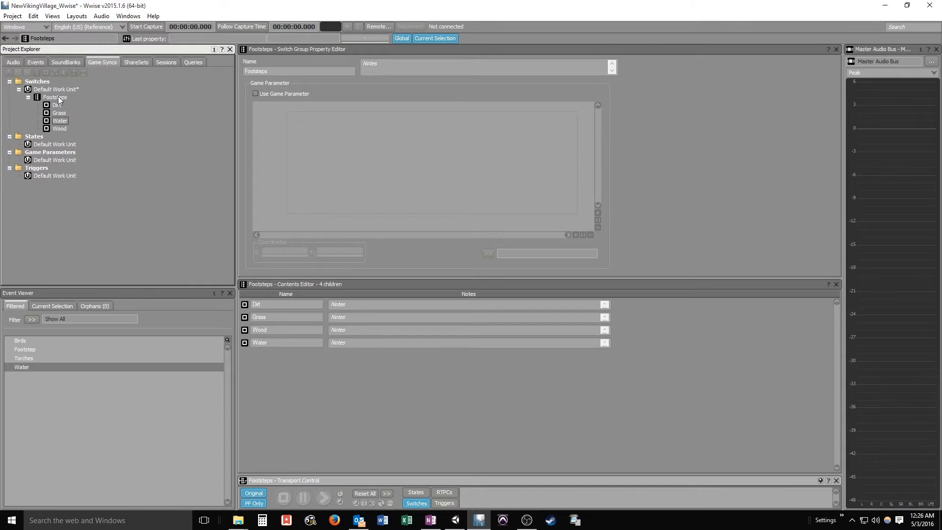
left_click(45, 72)
type("DeepWater")
key("Return")
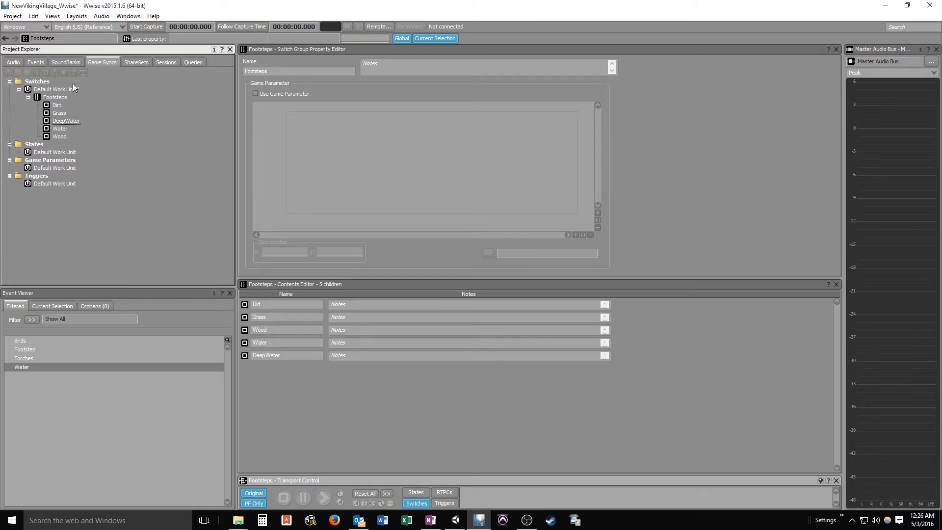
Link the Footsteps switch container to the Footsteps switch group and set its default switch to Dirt
left_click(13, 62)
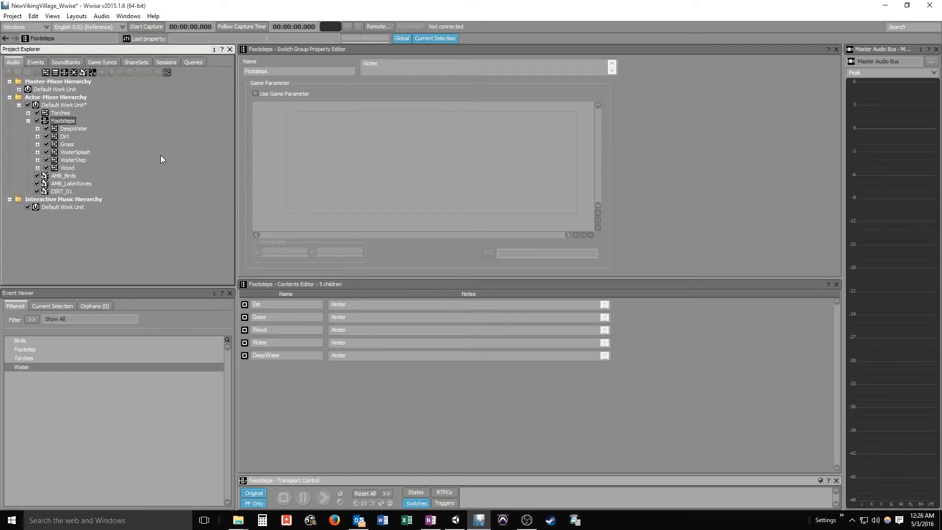
left_click(46, 121)
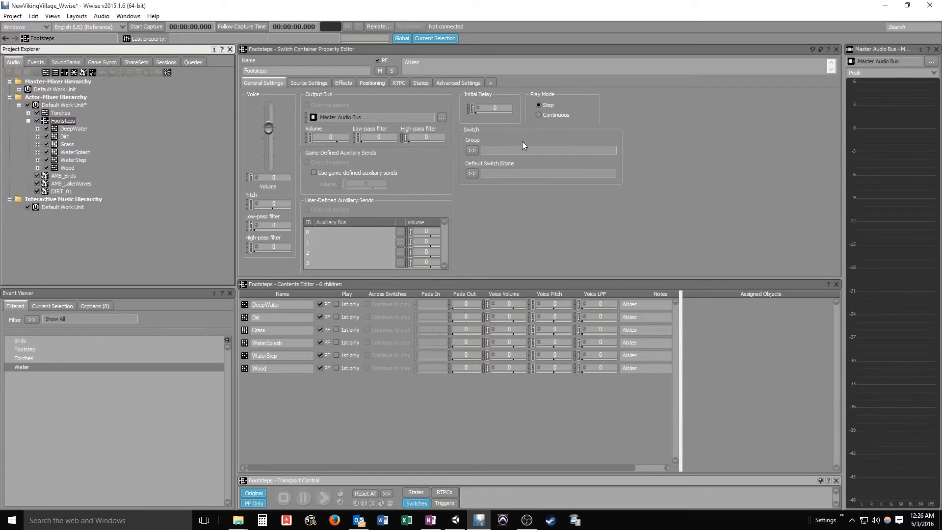
left_click(474, 151)
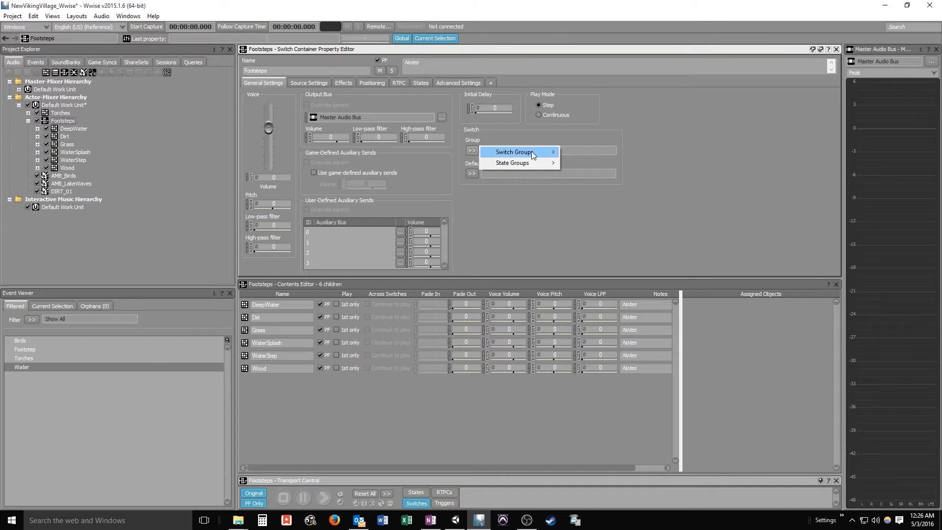
mouse_move(531, 151)
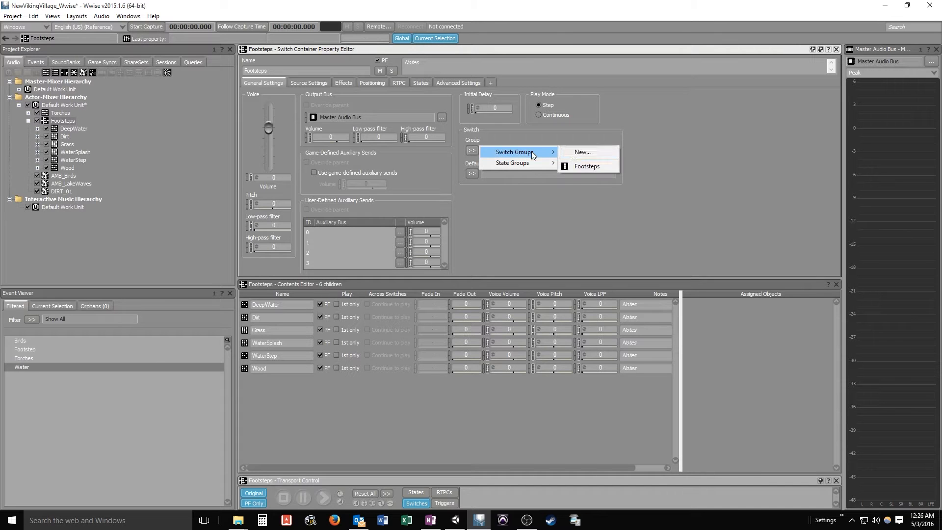
left_click(585, 166)
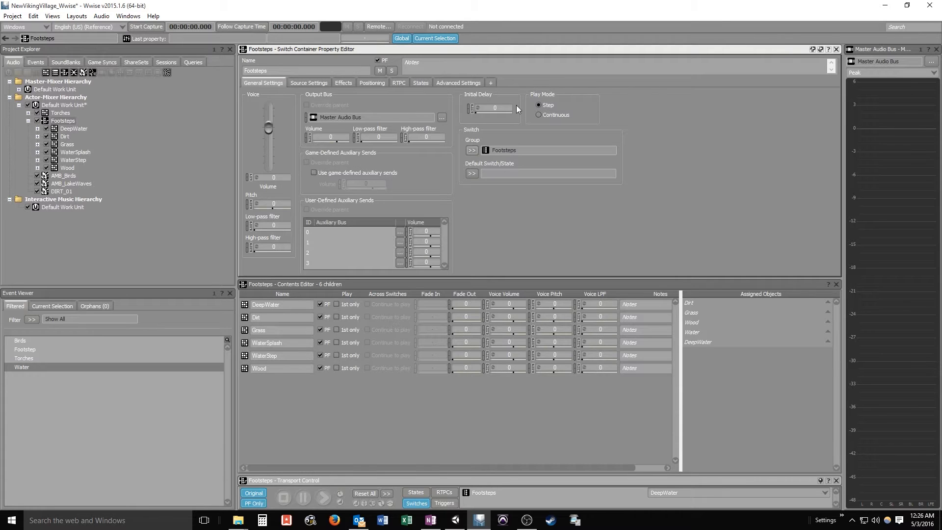
left_click(474, 173)
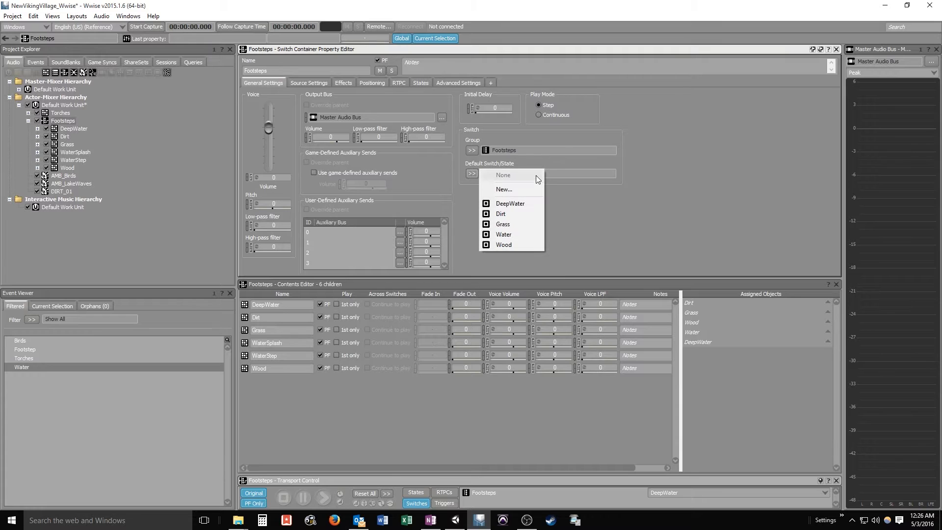
left_click(508, 214)
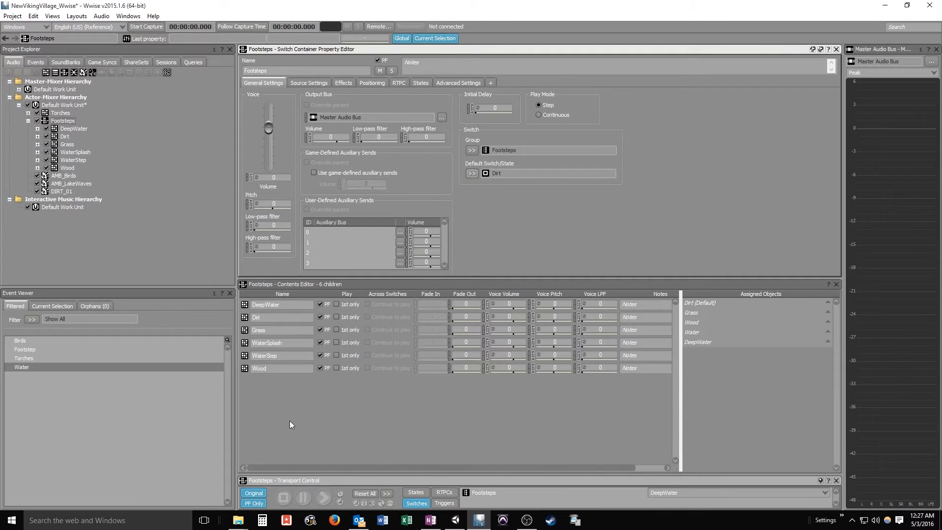
Assign the Dirt random container to both the Dirt and Grass switches of the Footsteps switch container
double_click(244, 320)
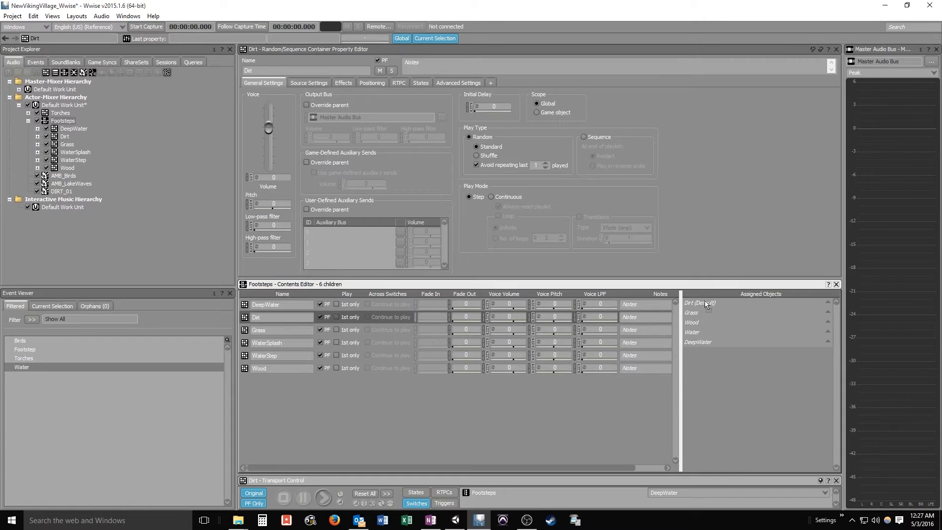
left_click_drag(705, 301, 705, 301)
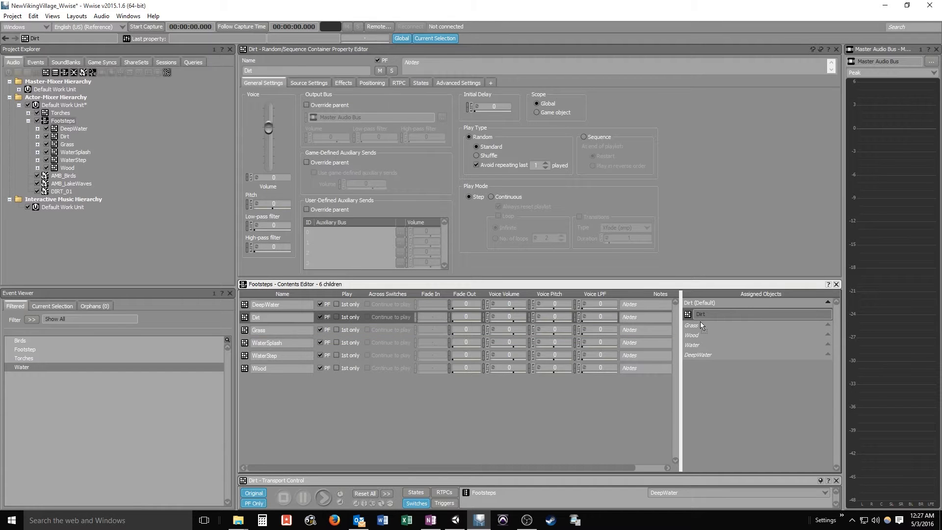
left_click_drag(700, 327, 700, 328)
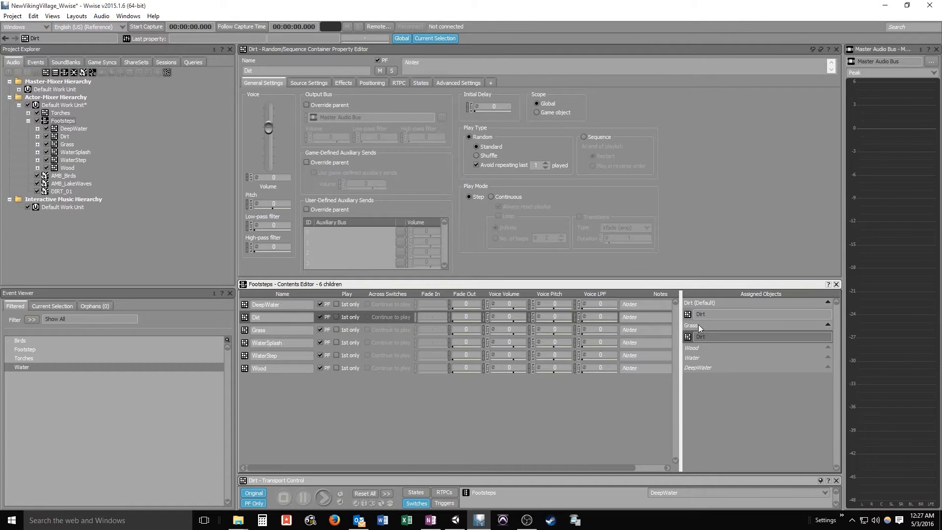
Assign the Grass random container to the Grass switch and the Wood random container to the Wood switch
left_click(245, 330)
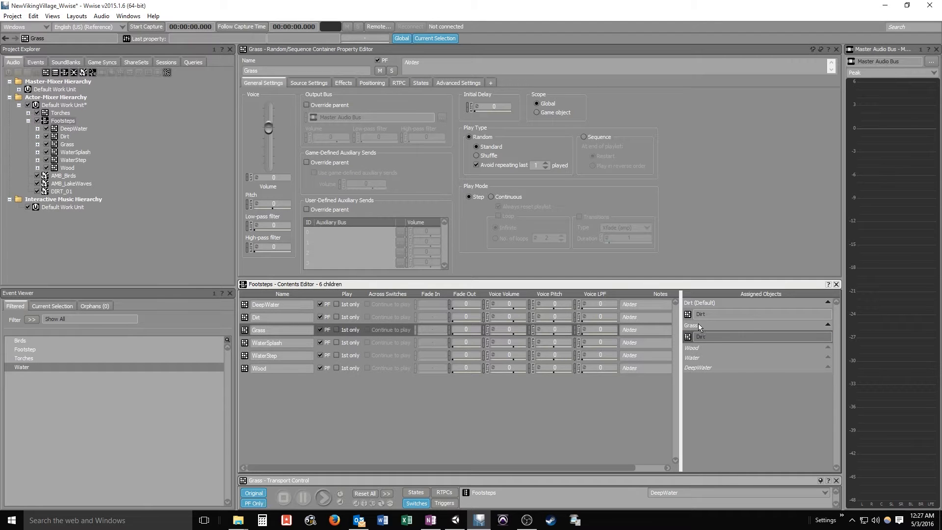
left_click_drag(698, 325, 698, 326)
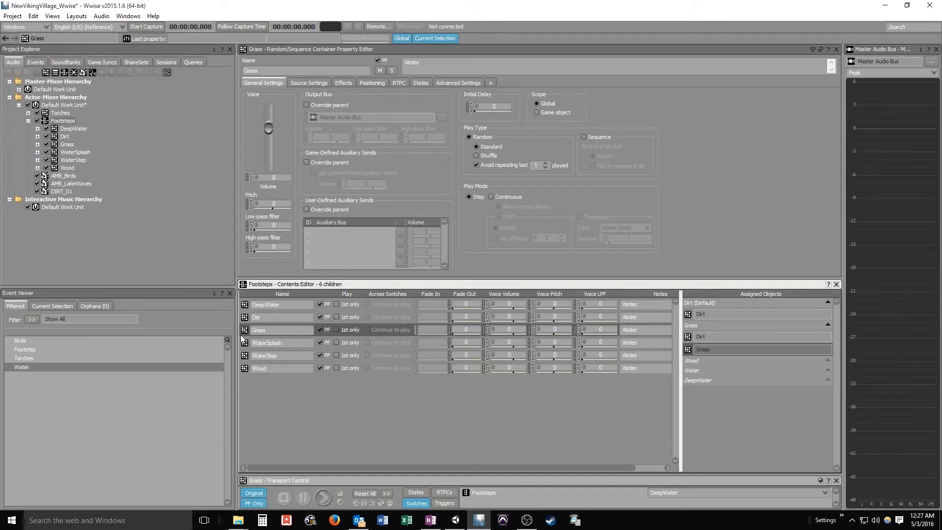
left_click(243, 369)
left_click_drag(244, 369, 699, 359)
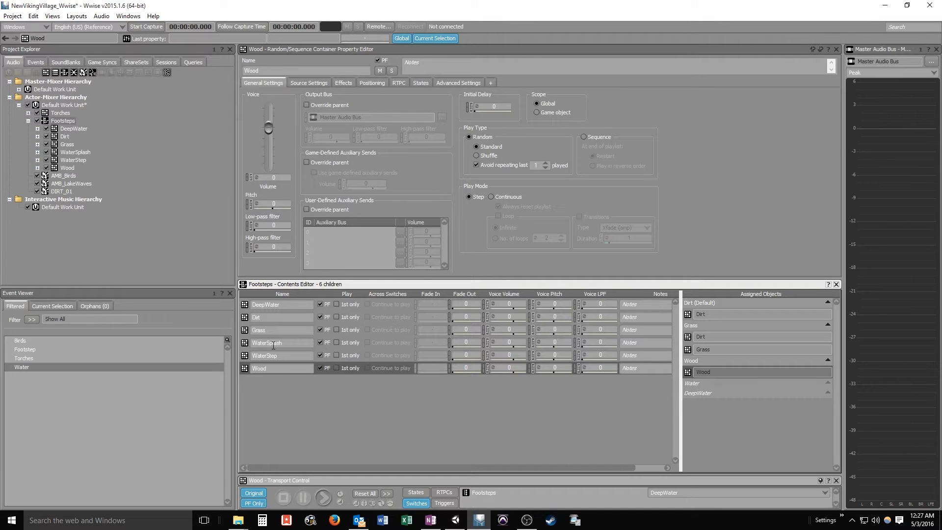
Assign WaterSplash and WaterStep to the Water switch, and WaterStep and DeepWater to the DeepWater switch
left_click(248, 343)
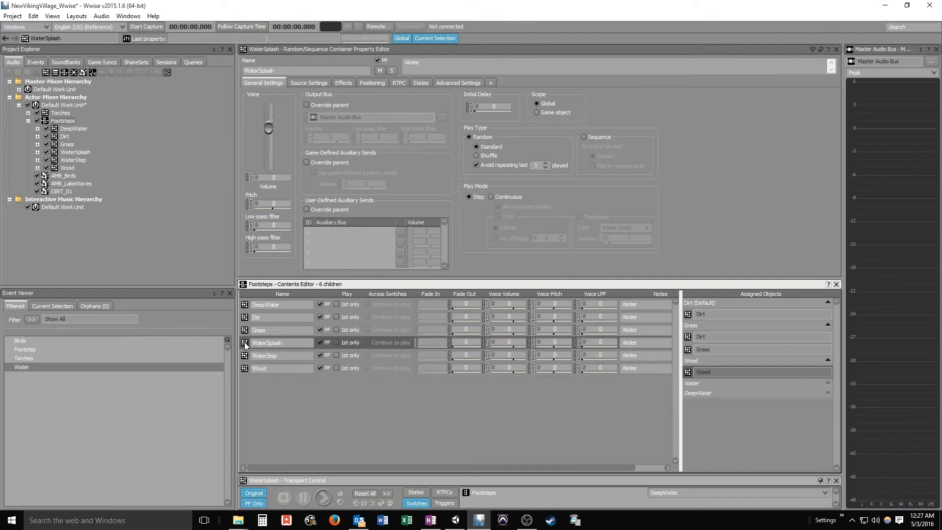
left_click_drag(699, 386, 699, 387)
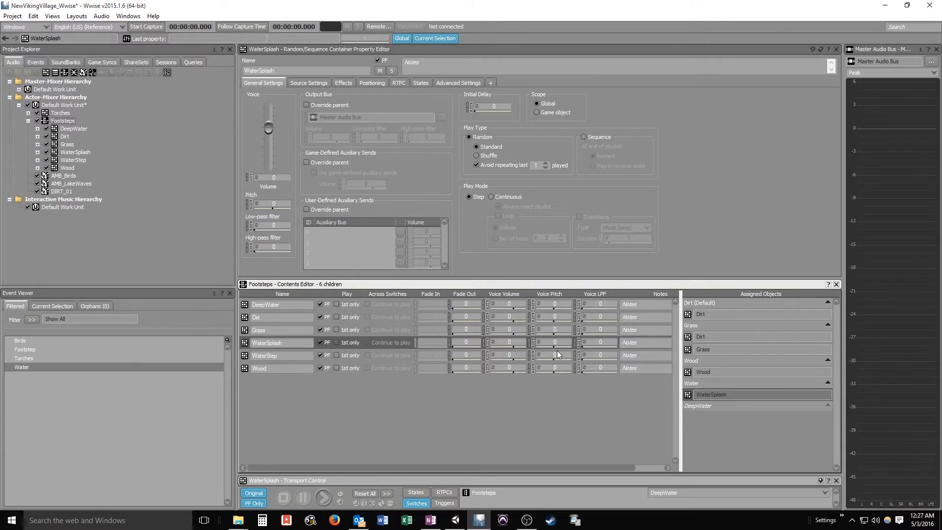
left_click_drag(251, 360, 707, 384)
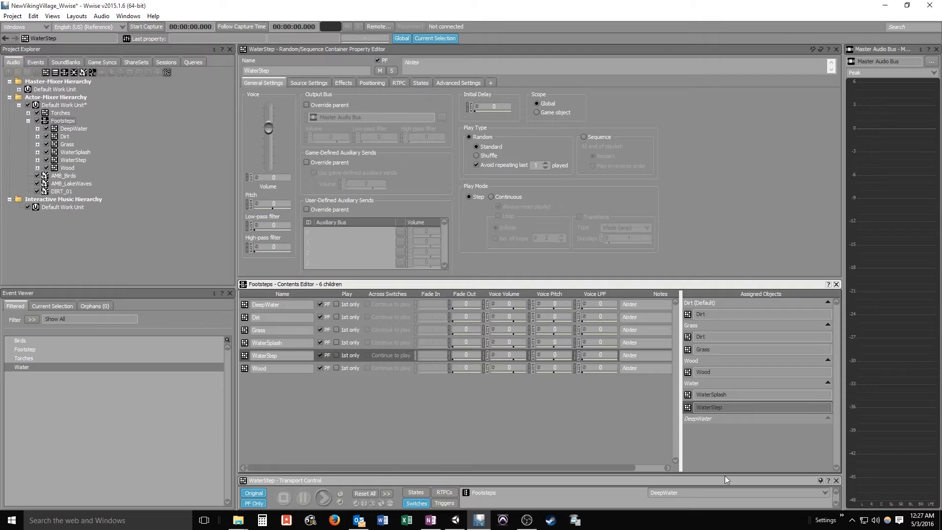
left_click_drag(249, 356, 709, 419)
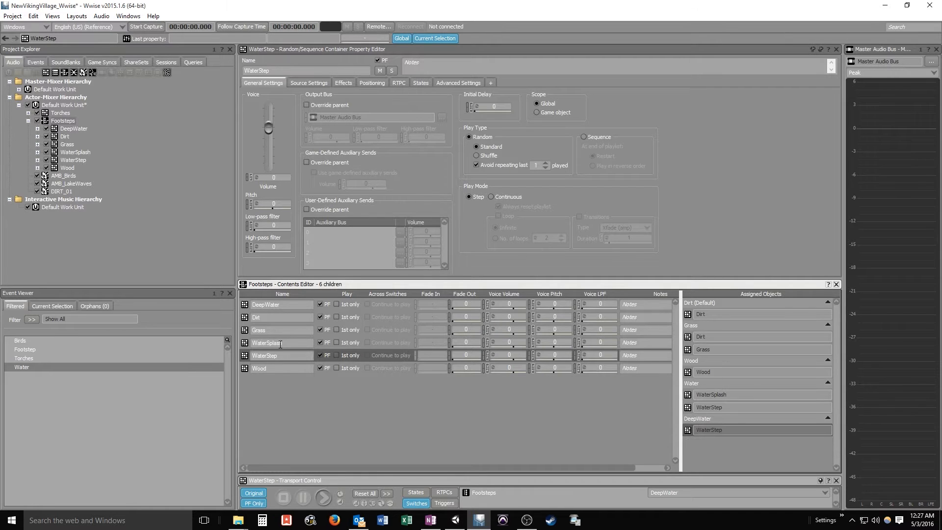
left_click_drag(250, 305, 712, 417)
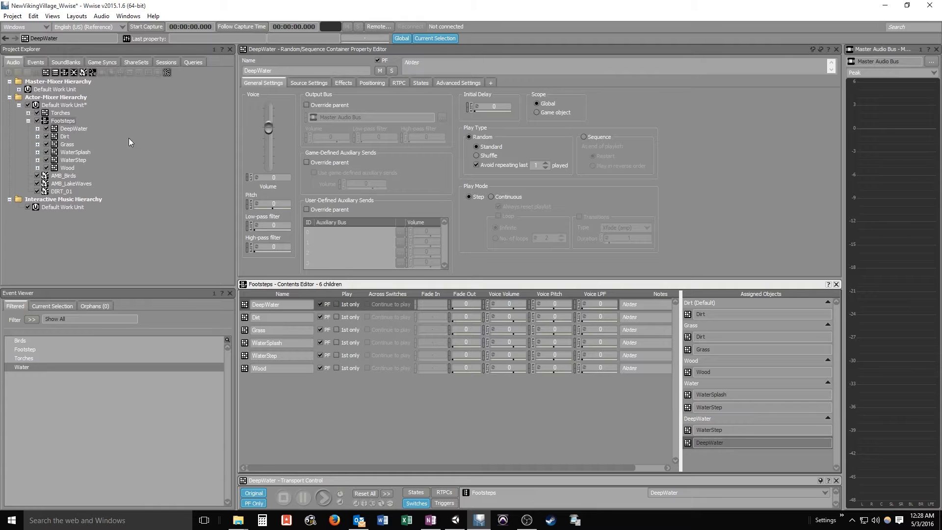
Audition the Footsteps switch container with its playback switch set to Dirt
left_click(63, 122)
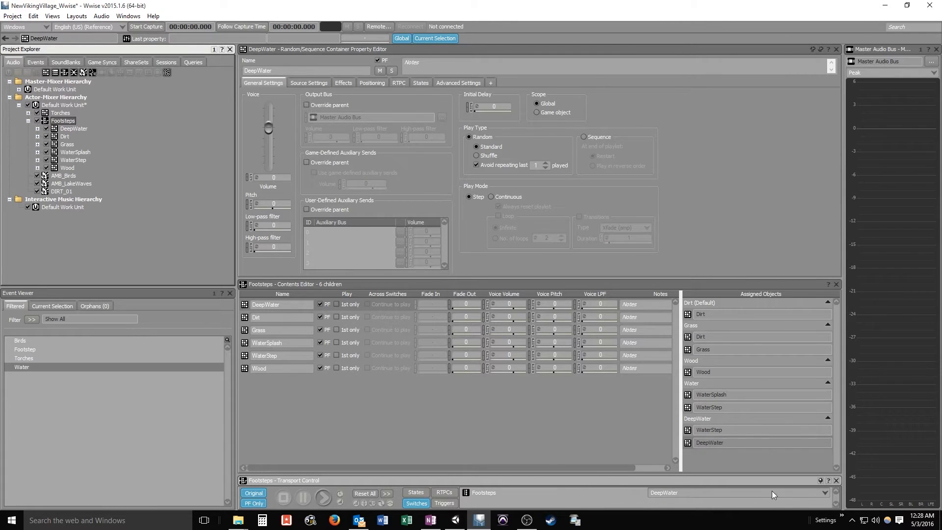
left_click(824, 493)
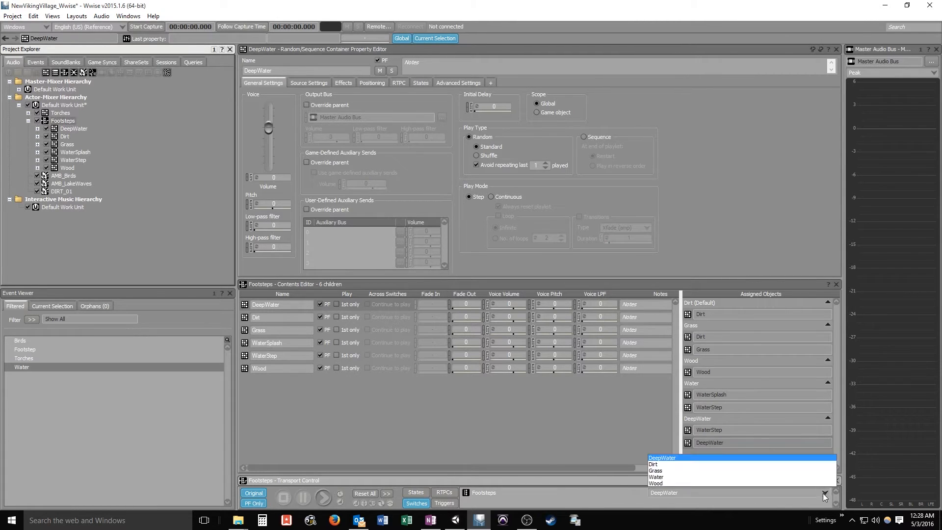
left_click(656, 465)
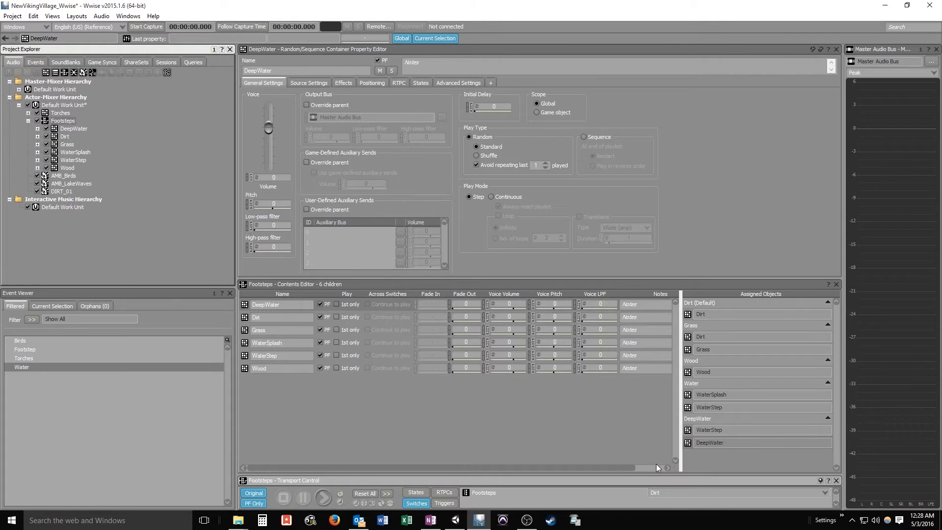
key("space")
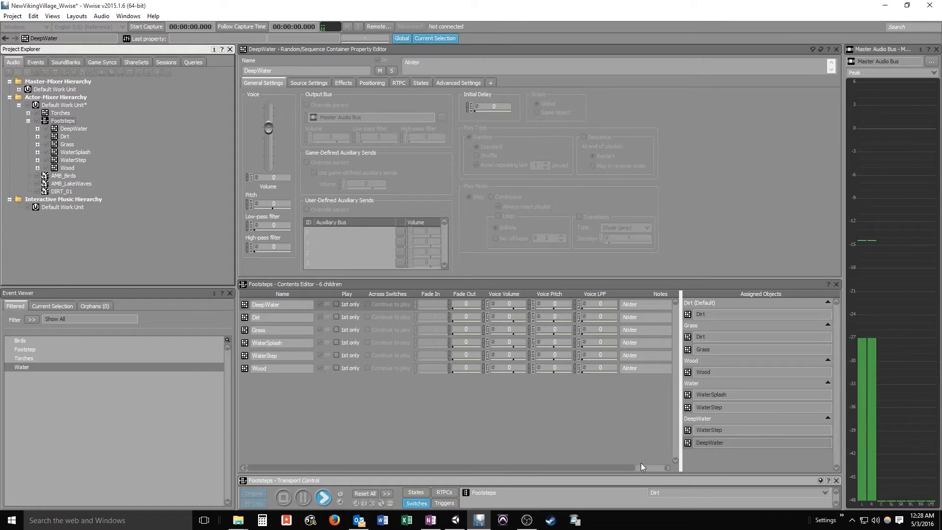
key("space")
Set the playback switch of the Footsteps switch container to Grass
left_click(824, 492)
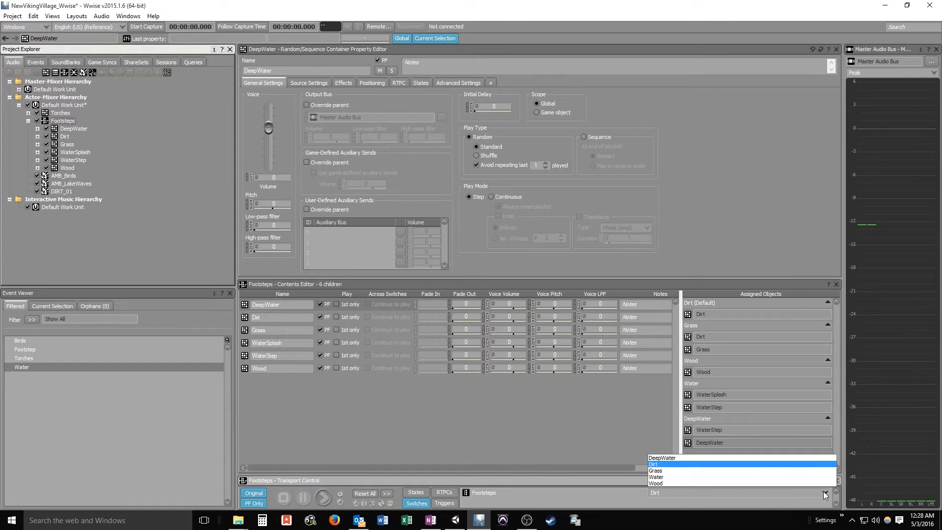
left_click(650, 468)
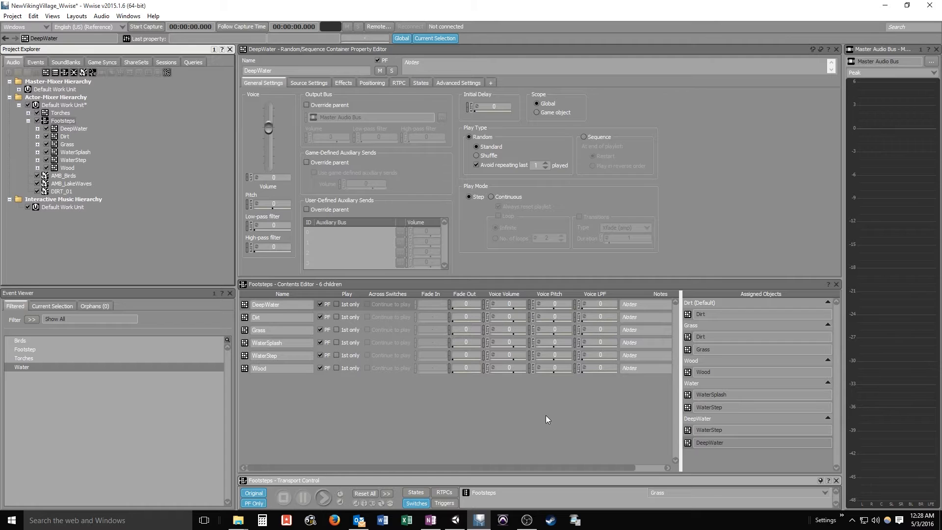
Audition the Footsteps switch container on the Grass switch and again with the playback switch set to Wood
key("space")
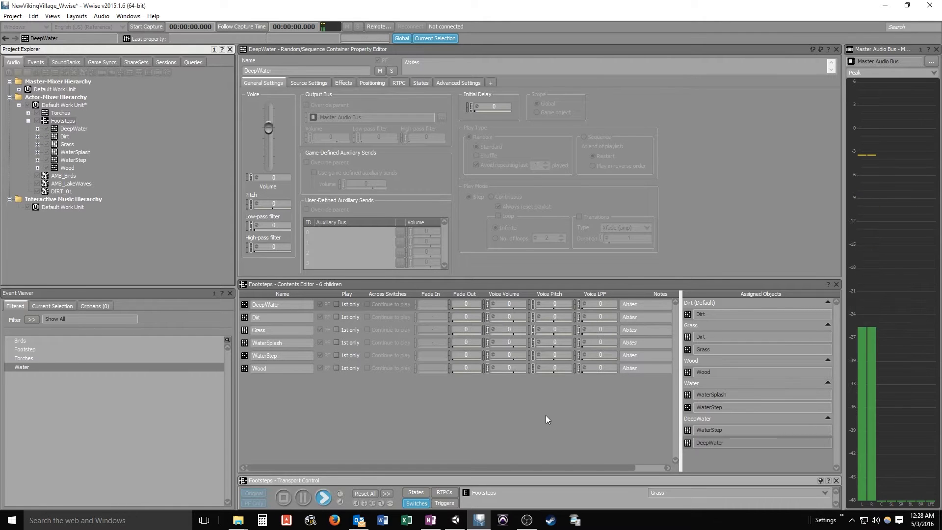
key("space")
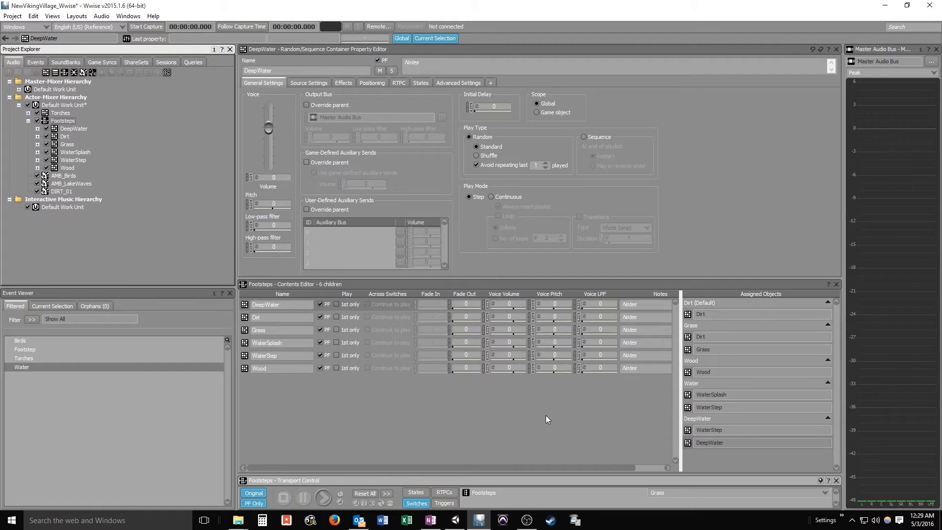
left_click(808, 489)
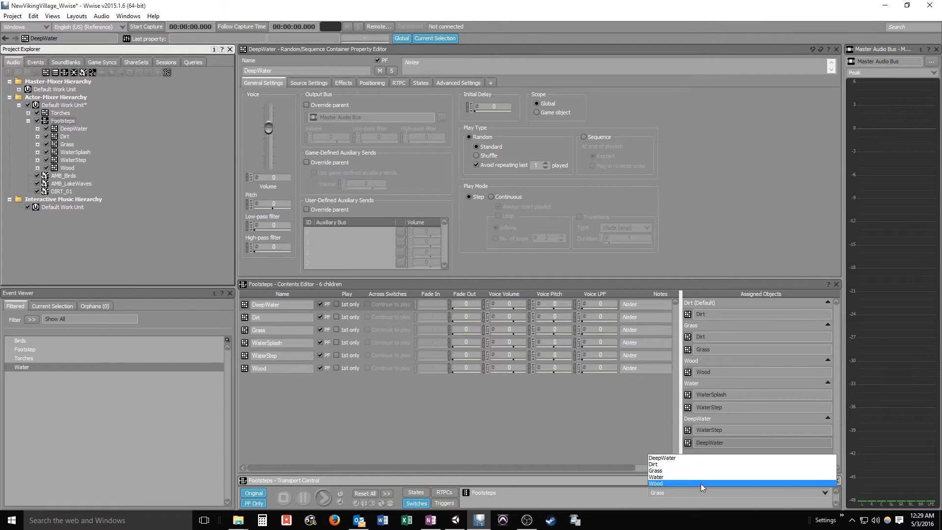
left_click(665, 482)
key("space")
key("space")
key("space")
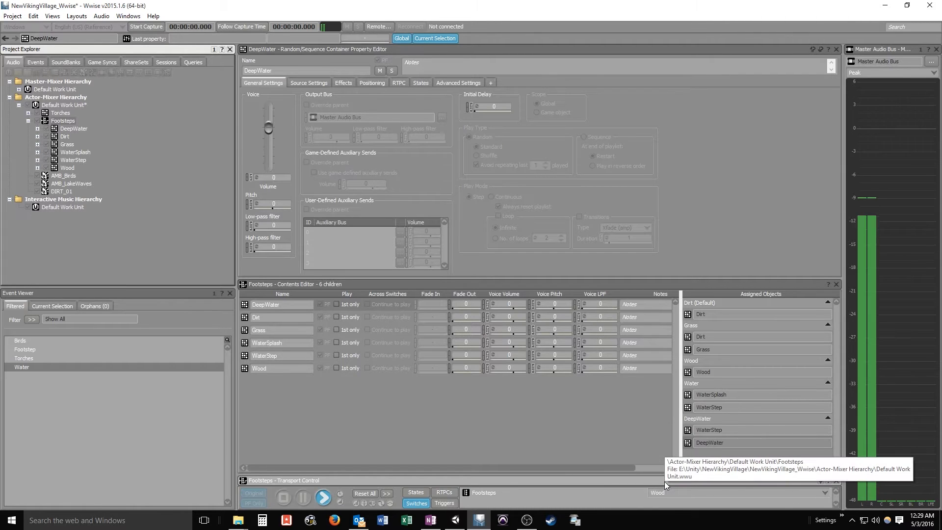
key("space")
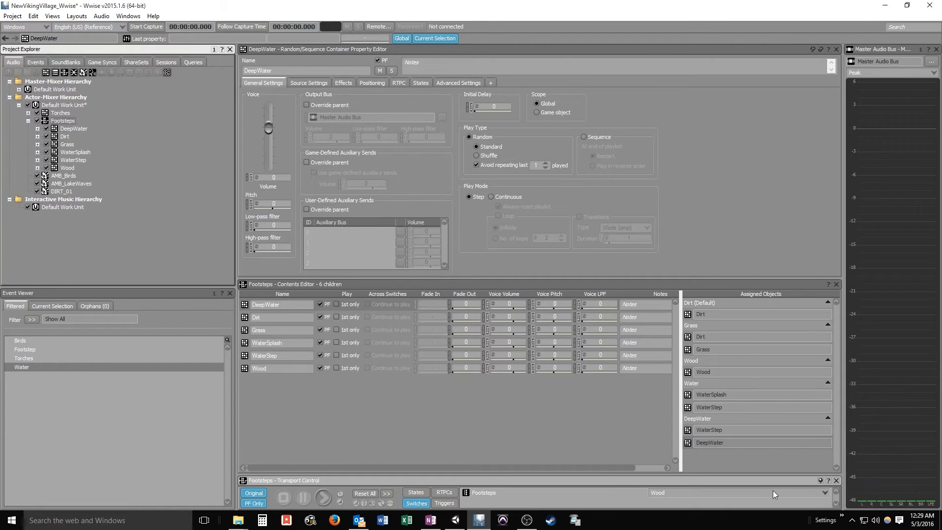
Audition the Footsteps switch container with its playback switch set to Water
left_click(824, 492)
left_click(662, 476)
key("space")
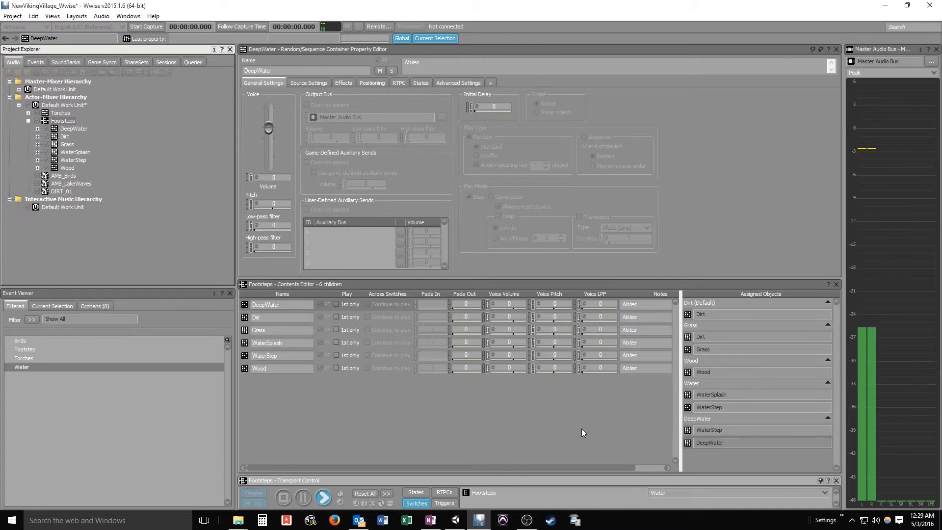
key("space")
key("space")
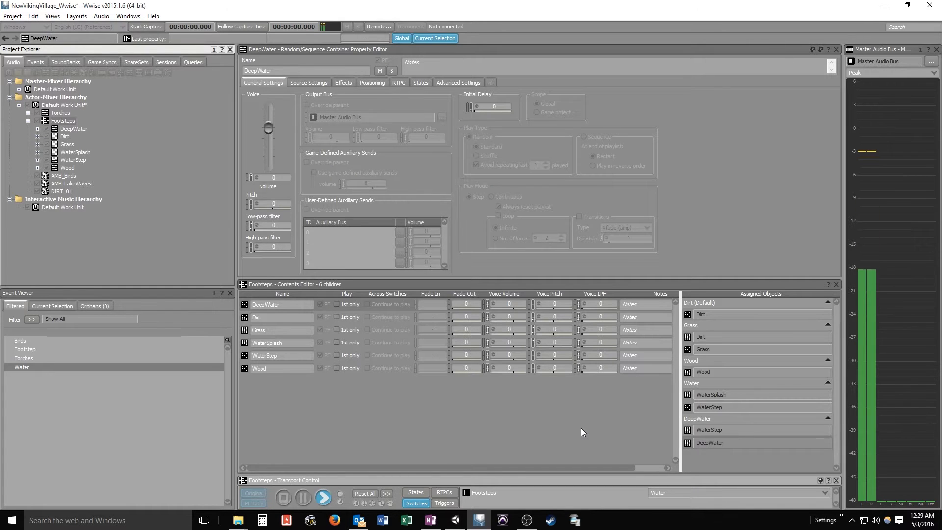
Audition the Footsteps switch container with its playback switch set to DeepWater
left_click(825, 493)
left_click(670, 456)
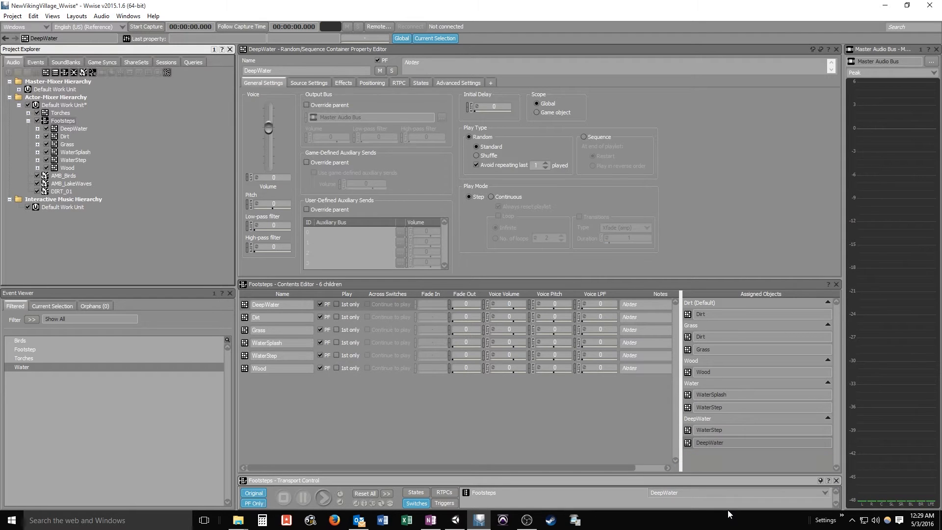
key("space")
key("space")
Lower the Grass random container's voice volume to -4 and audition it with the playback switch set to Grass
left_click(67, 144)
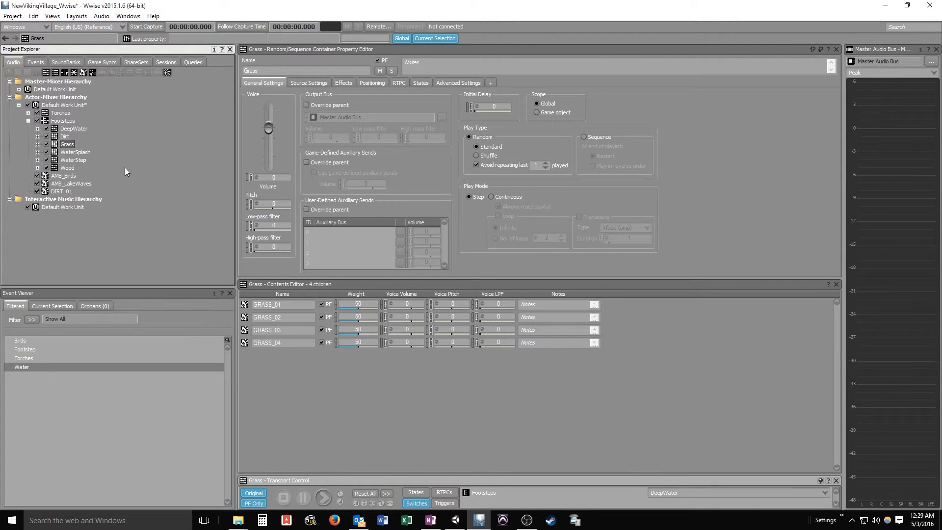
left_click_drag(268, 128, 268, 136)
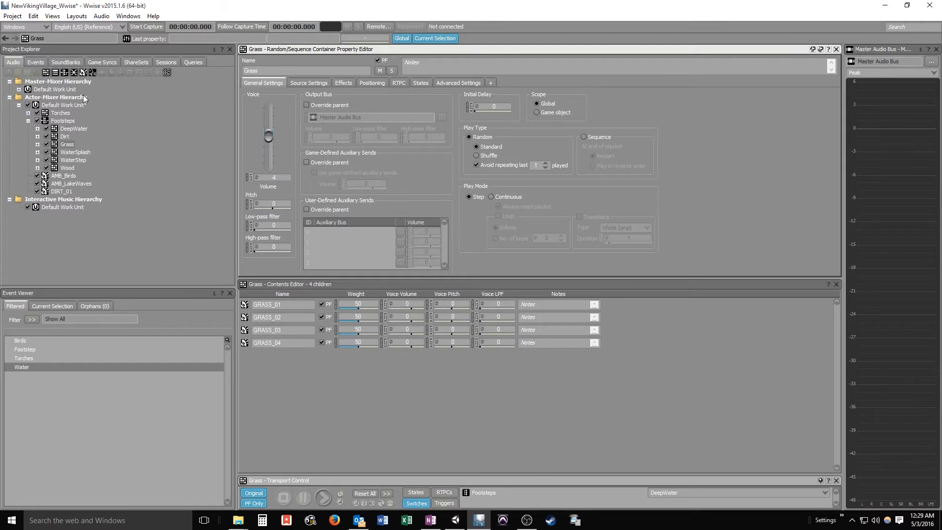
left_click(801, 493)
left_click(663, 470)
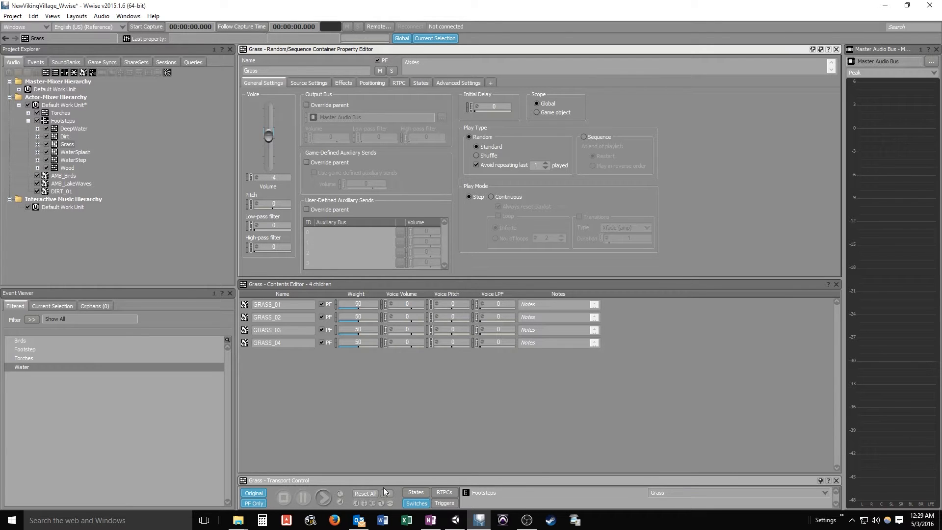
key("space")
Lower the WaterSplash random container's voice volume to -6 and audition it with the playback switch set to Water
left_click(75, 153)
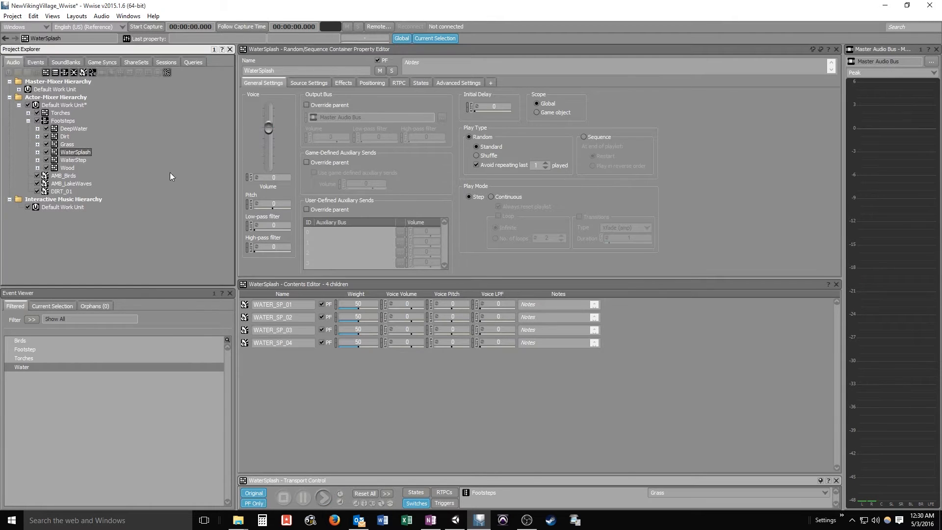
left_click_drag(269, 128, 269, 140)
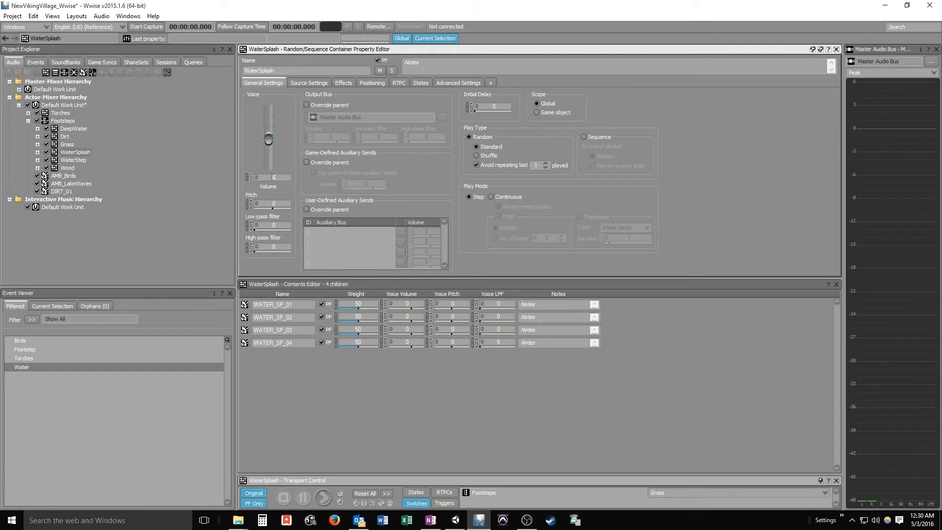
left_click(725, 492)
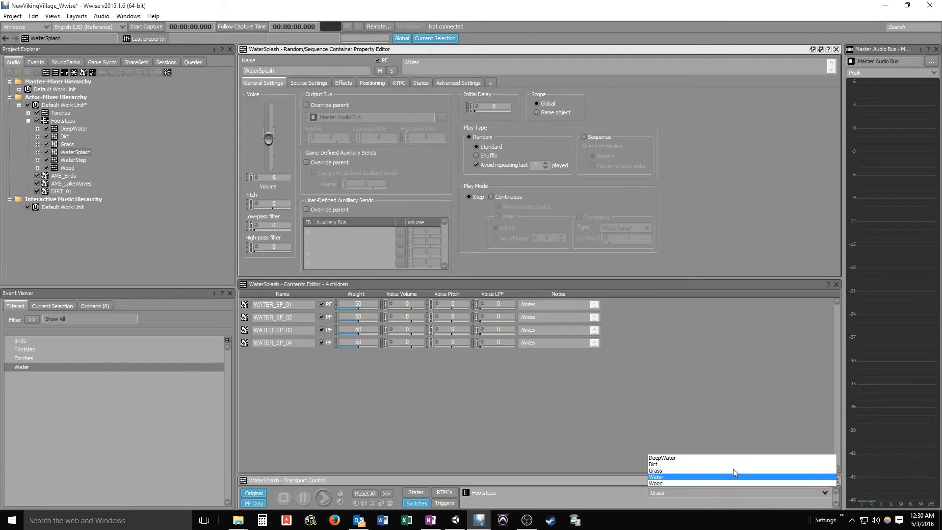
left_click(676, 478)
key("space")
key("space")
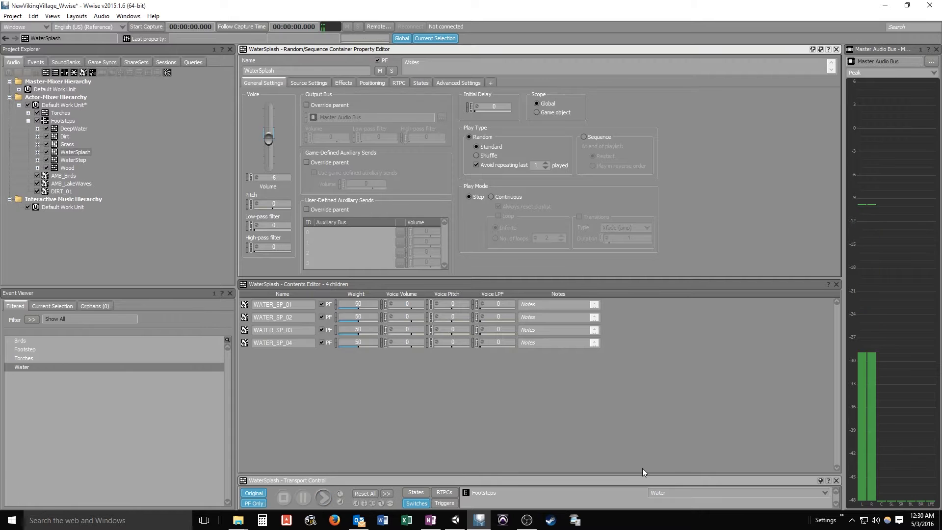
key("space")
key("space")
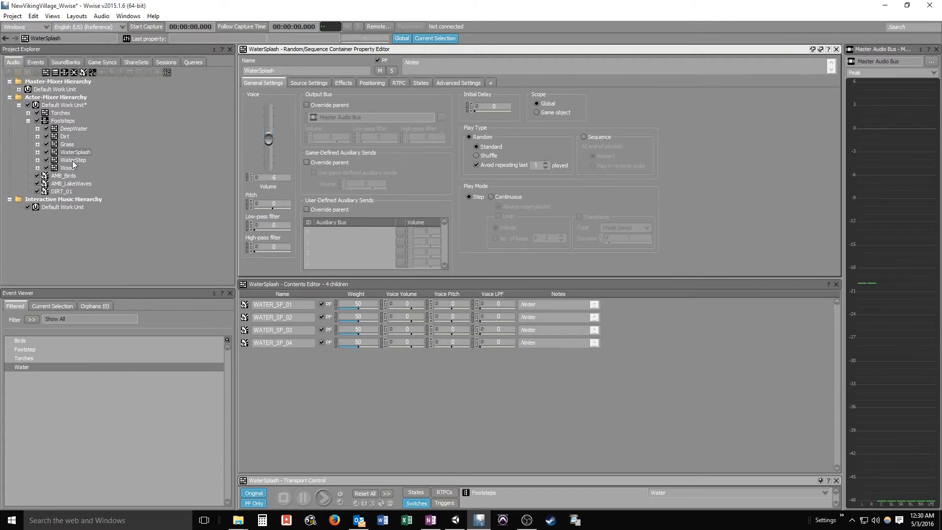
Audition the WaterStep random container, and the Footsteps switch container with the playback switch on Water
left_click(73, 160)
key("space")
key("space")
left_click(719, 490)
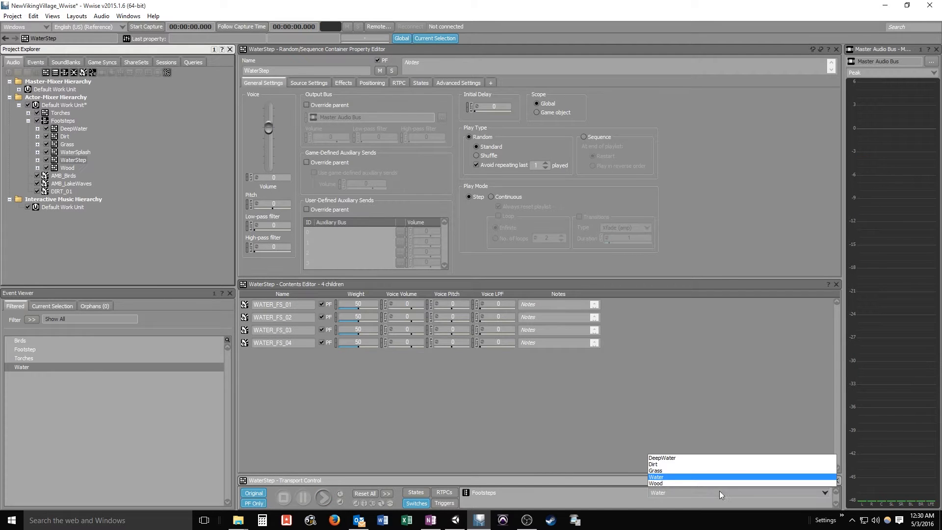
left_click(677, 481)
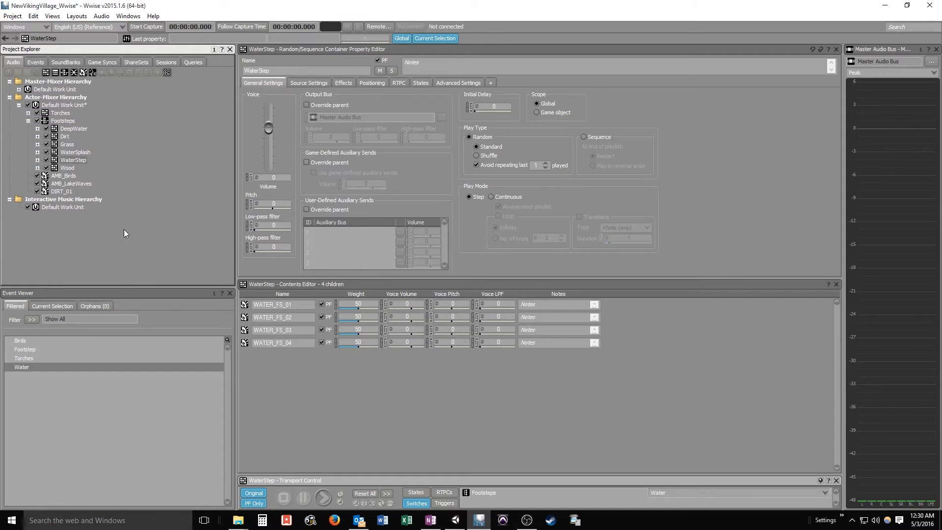
left_click(62, 121)
key("space")
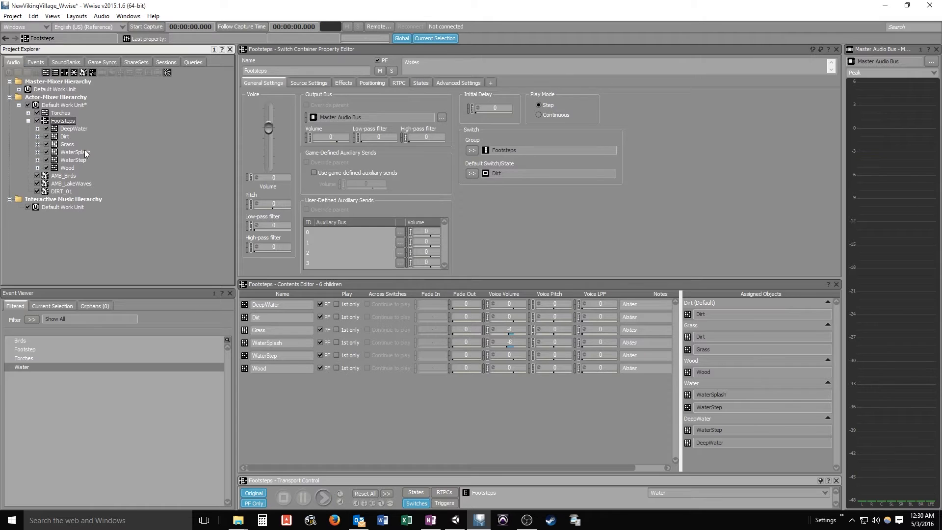
Audition the WaterStep and WaterSplash random containers individually to compare their levels
left_click(73, 159)
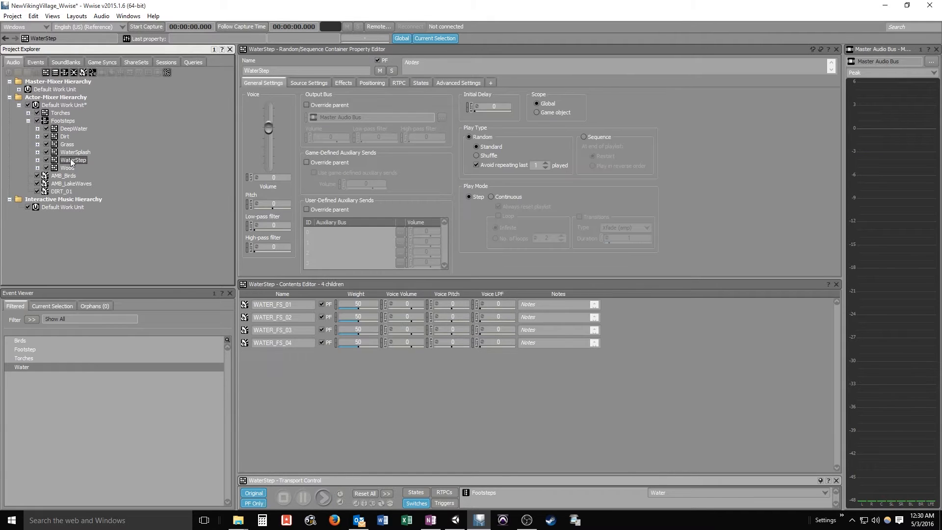
key("space")
left_click(83, 153)
key("space")
key("space")
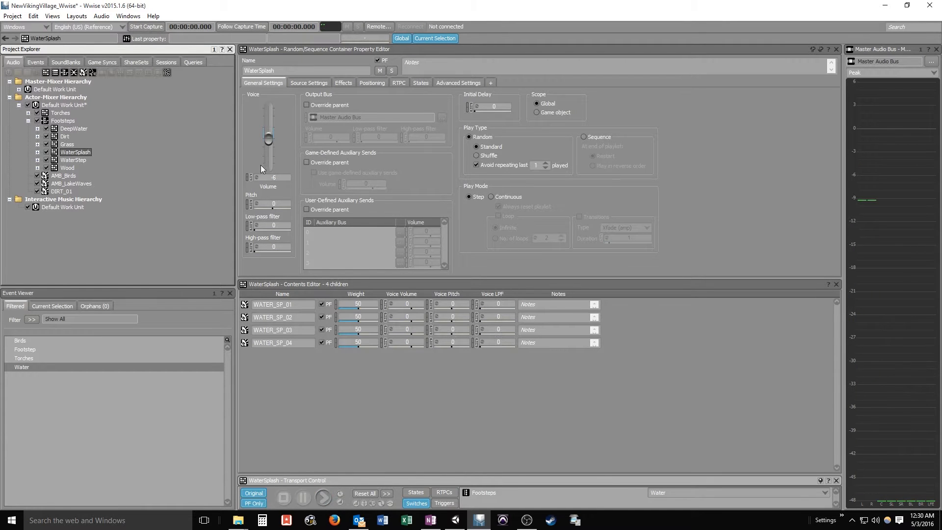
Audition the Footsteps switch container on the Water switch and again with the playback switch set to DeepWater
left_click(63, 120)
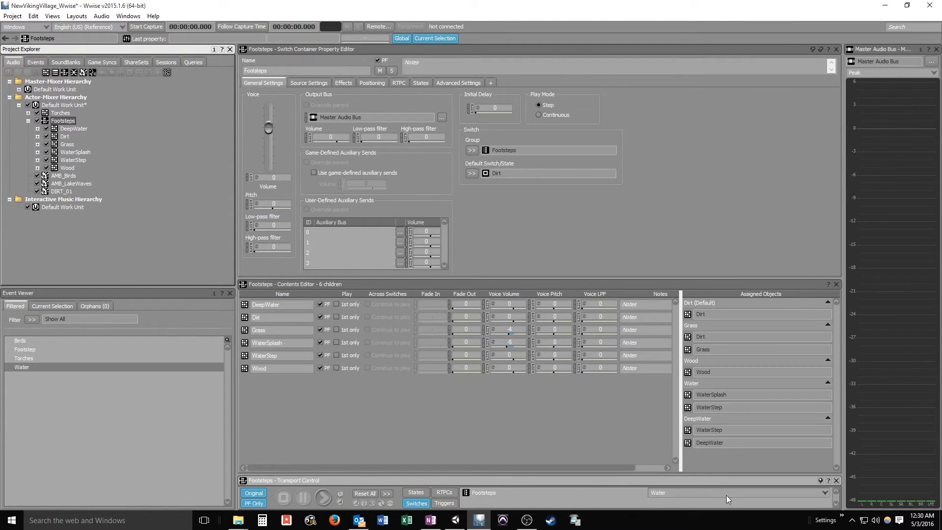
key("space")
left_click(716, 493)
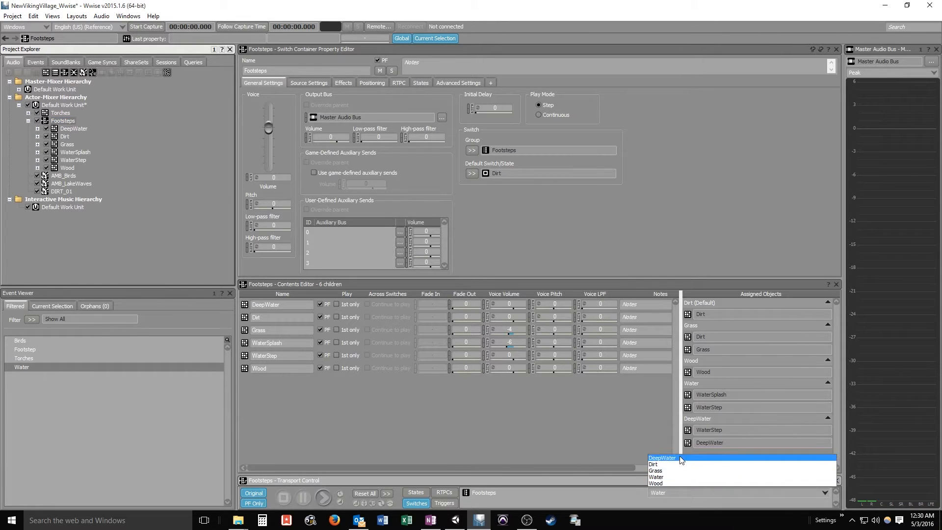
left_click(680, 458)
key("space")
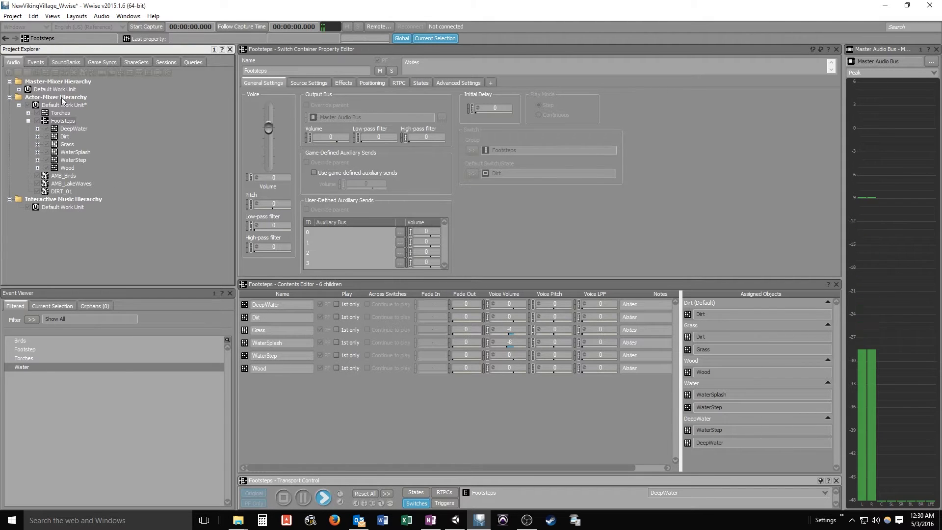
Lower the DeepWater random container's voice volume to -6 and audition it
left_click(80, 130)
left_click_drag(269, 134, 269, 139)
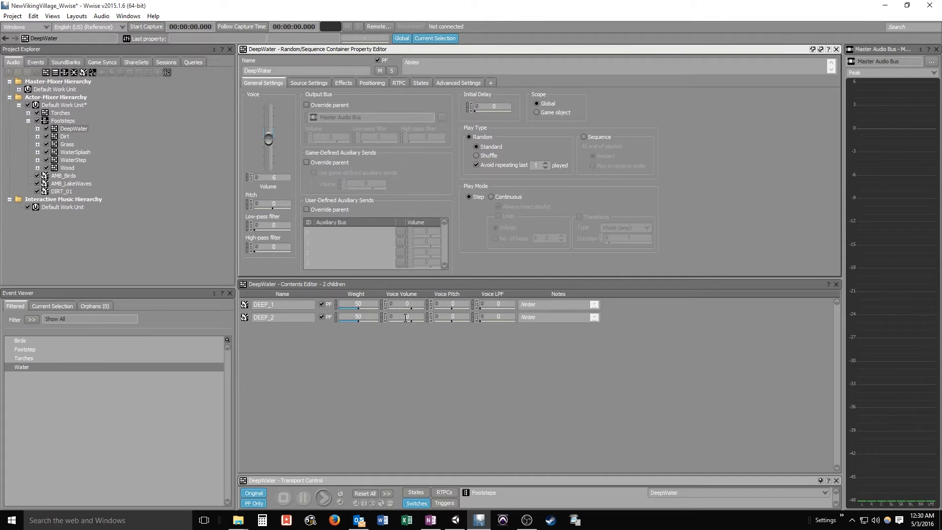
key("space")
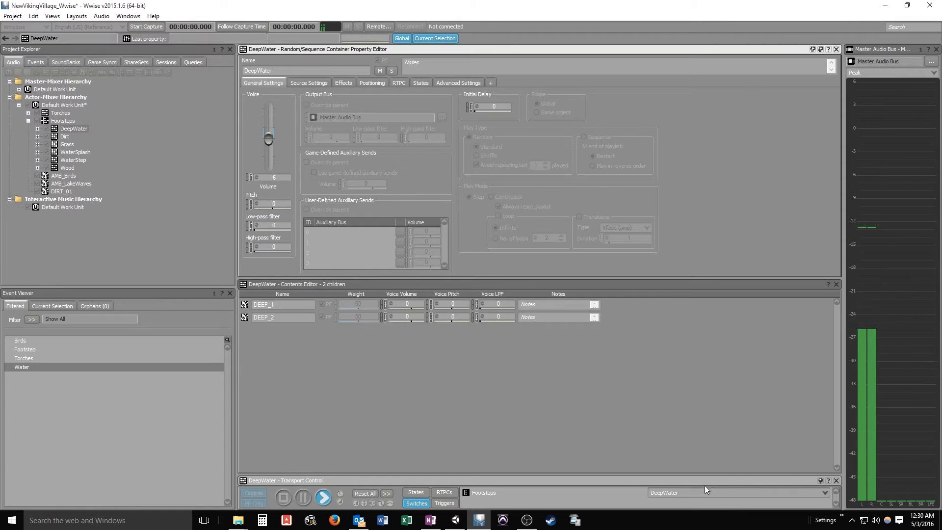
key("space")
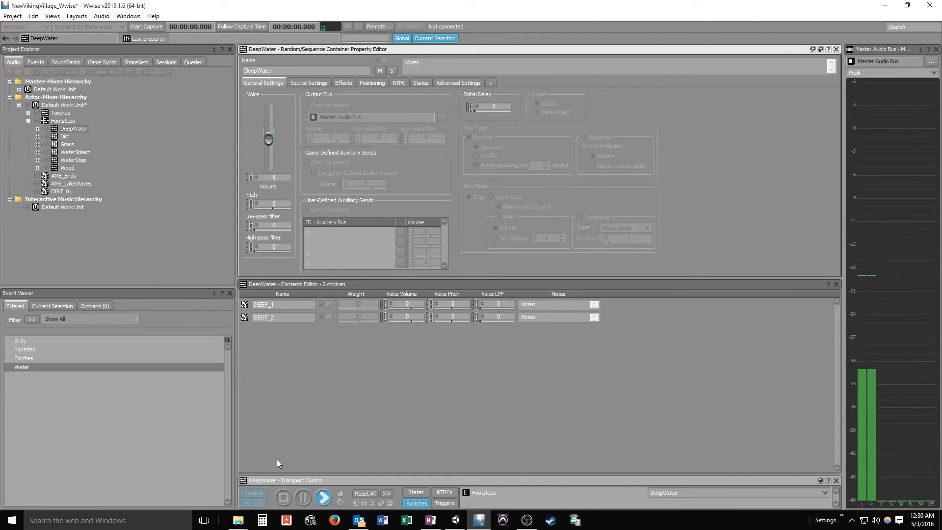
Audition the Footsteps switch container repeatedly with the DeepWater playback switch
left_click(62, 121)
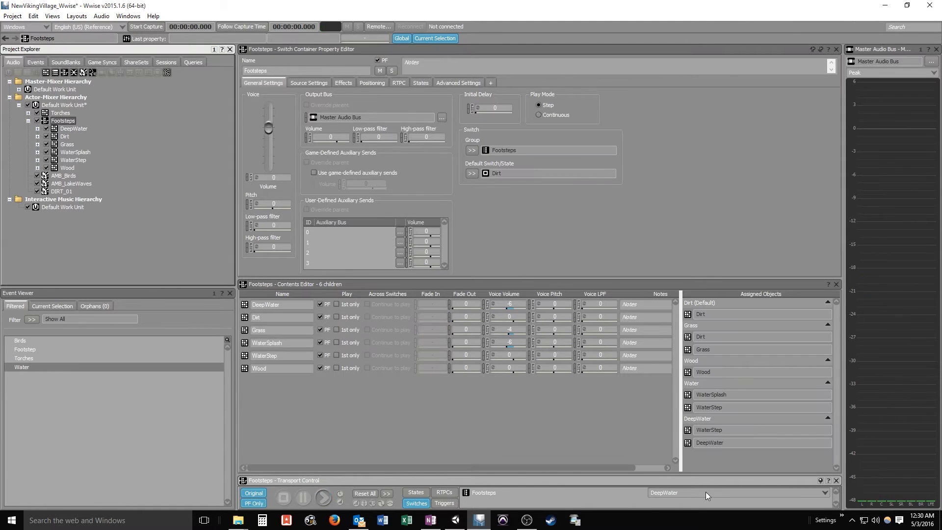
key("space")
key("space")
key("space")
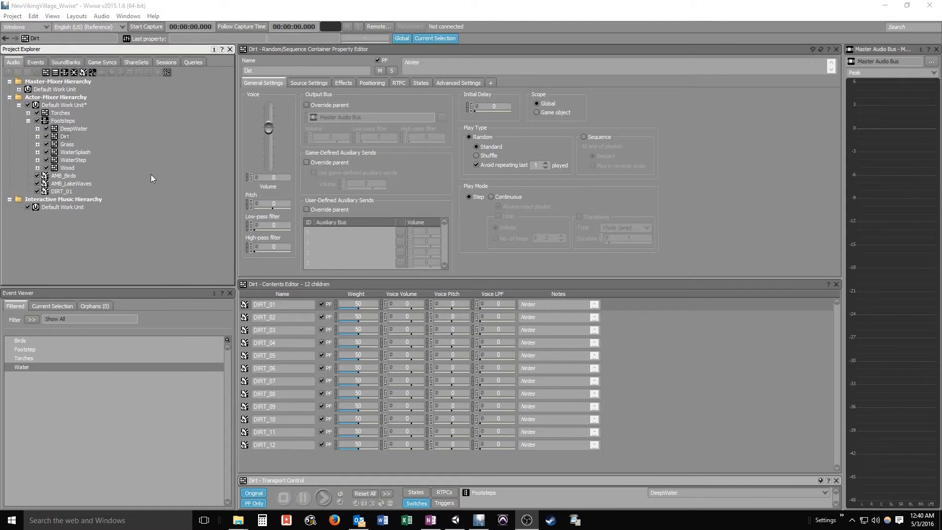
Enable voice pitch randomization from -300 to 300 on the DIRT_01 sound and audition it several times
left_click(246, 303)
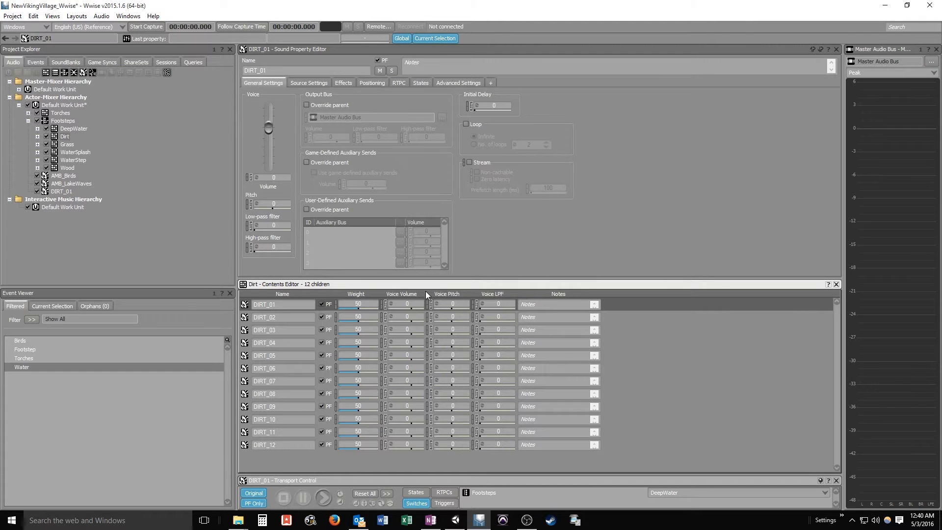
left_click(437, 304)
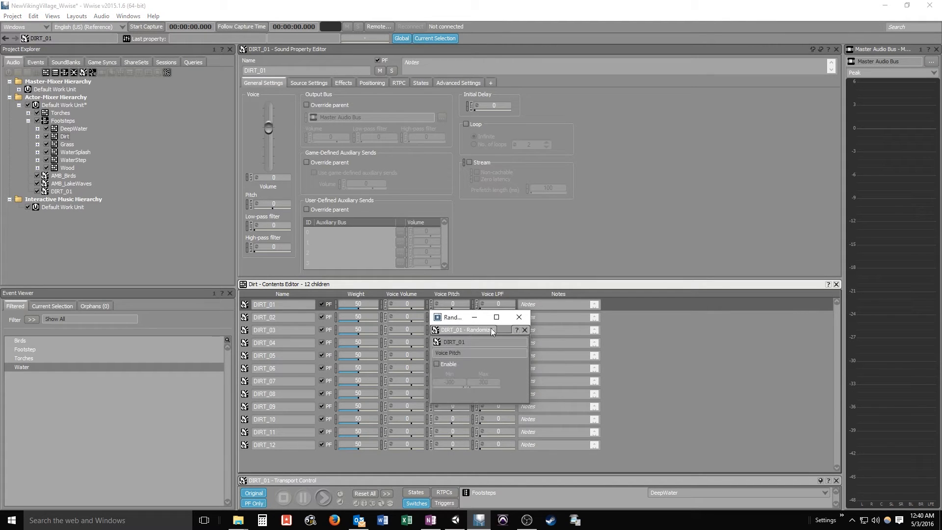
left_click(436, 363)
key("space")
key("space")
key("space")
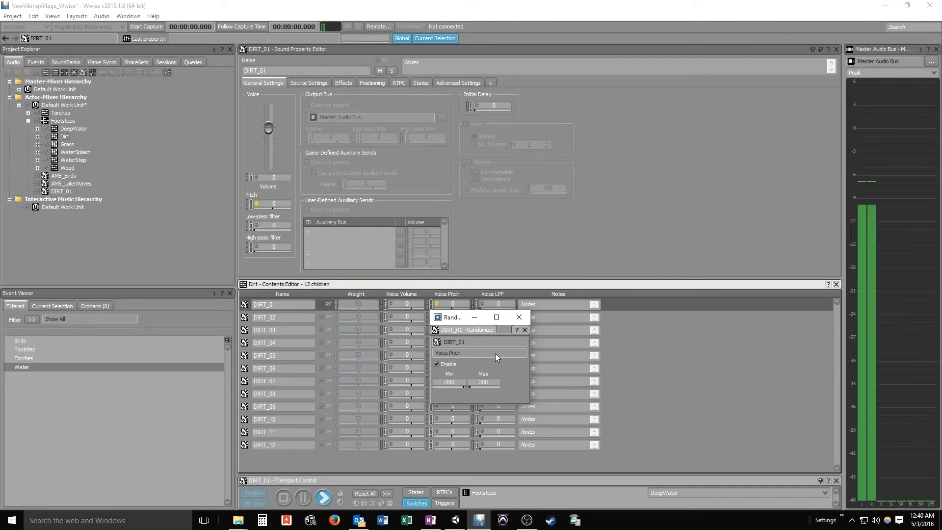
left_click(519, 318)
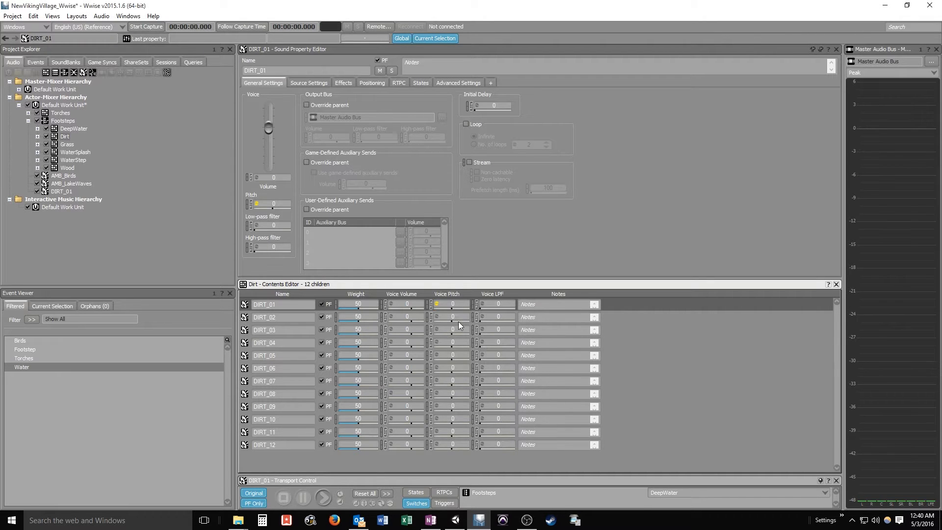
Disable voice pitch randomization on the DIRT_01 sound
left_click(436, 304)
left_click(437, 364)
left_click(518, 317)
Enable voice pitch randomization from -300 to 300 on the Dirt random container
left_click(62, 137)
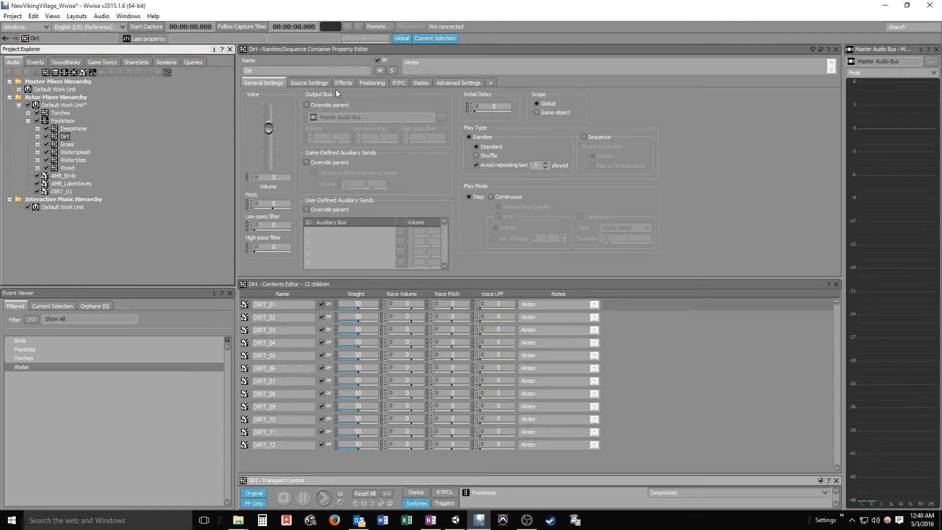
left_click(257, 204)
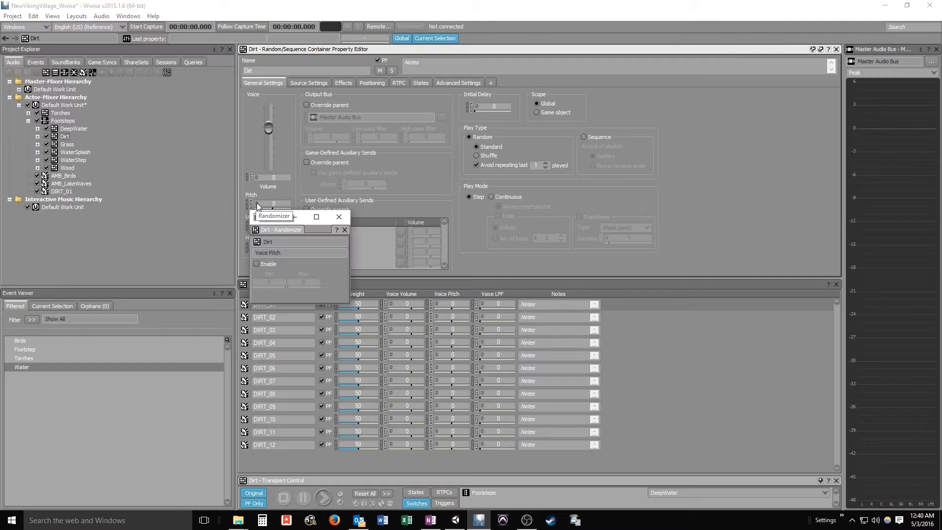
left_click(338, 217)
left_click(37, 137)
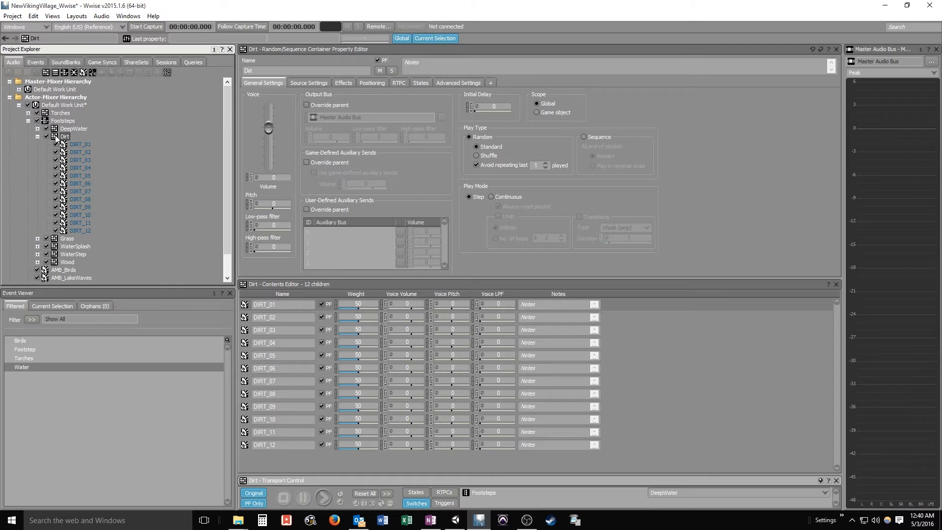
left_click(257, 202)
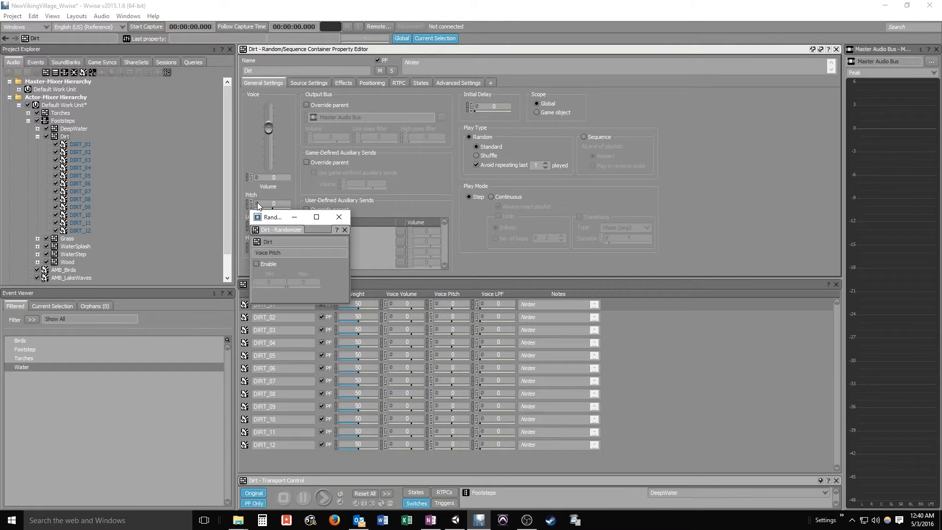
left_click(256, 264)
type("300")
left_click(276, 283)
type("-300")
left_click(338, 217)
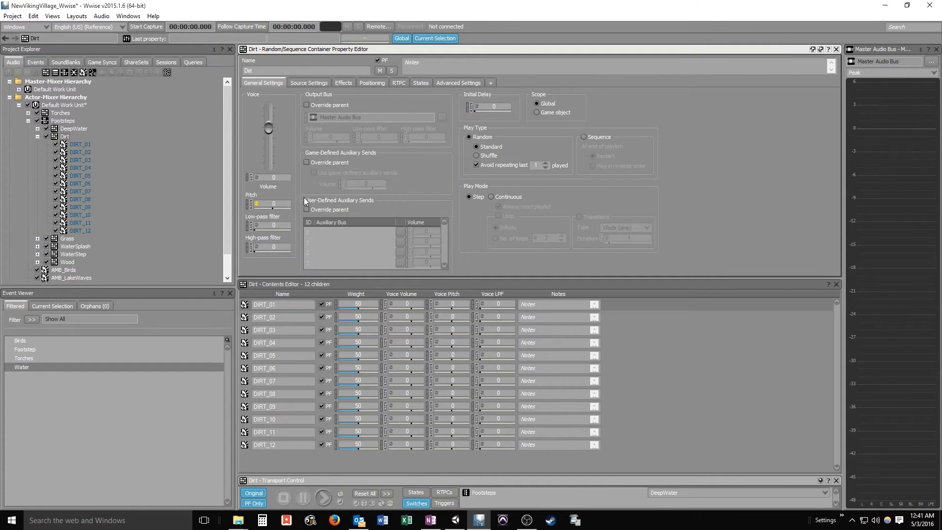
Audition the Dirt random container several times with its pitch randomization
key("space")
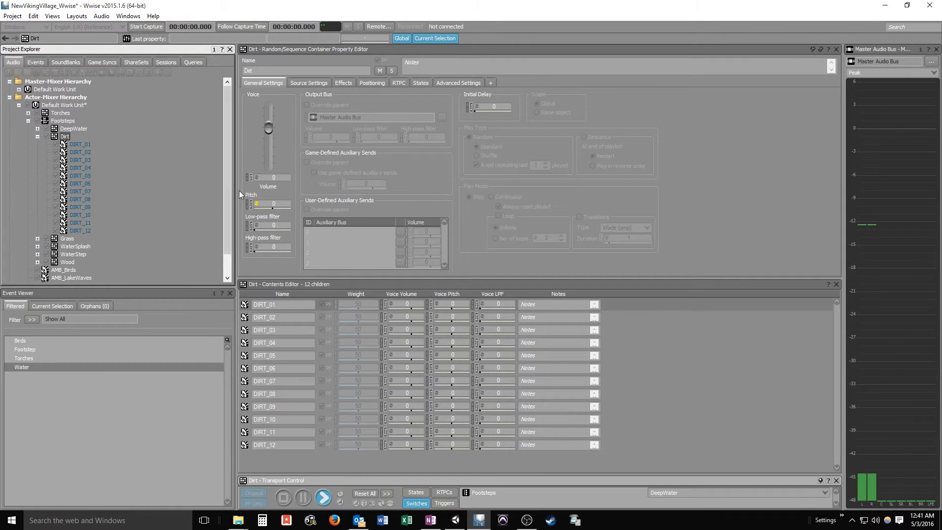
key("space")
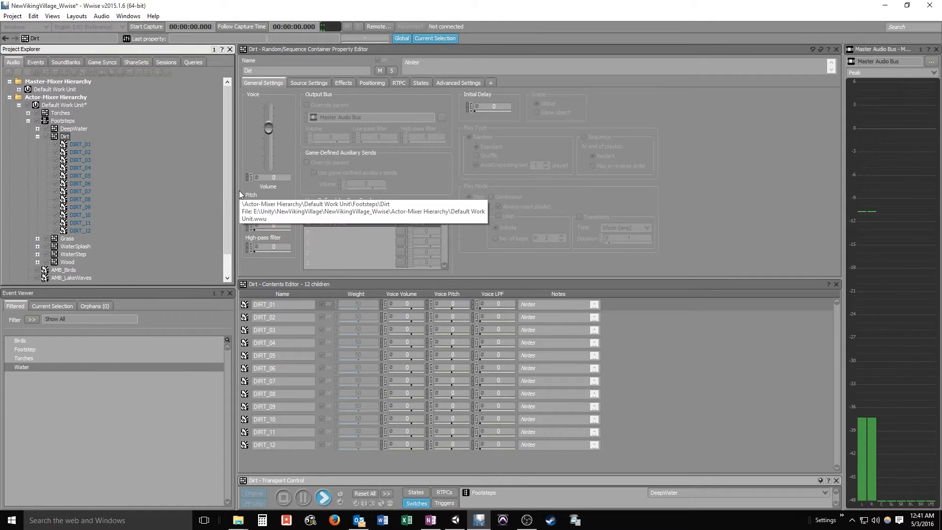
key("space")
key("space")
key("space")
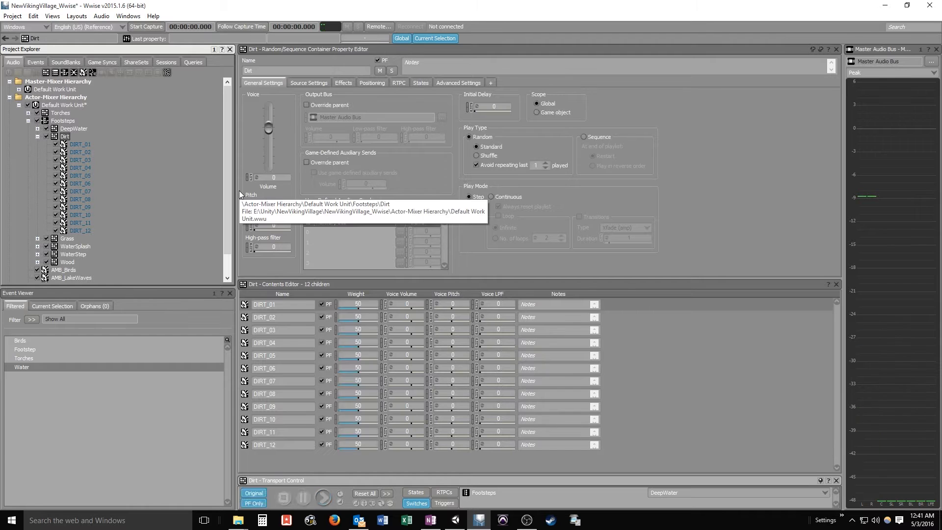
key("space")
key("space")
key("space")
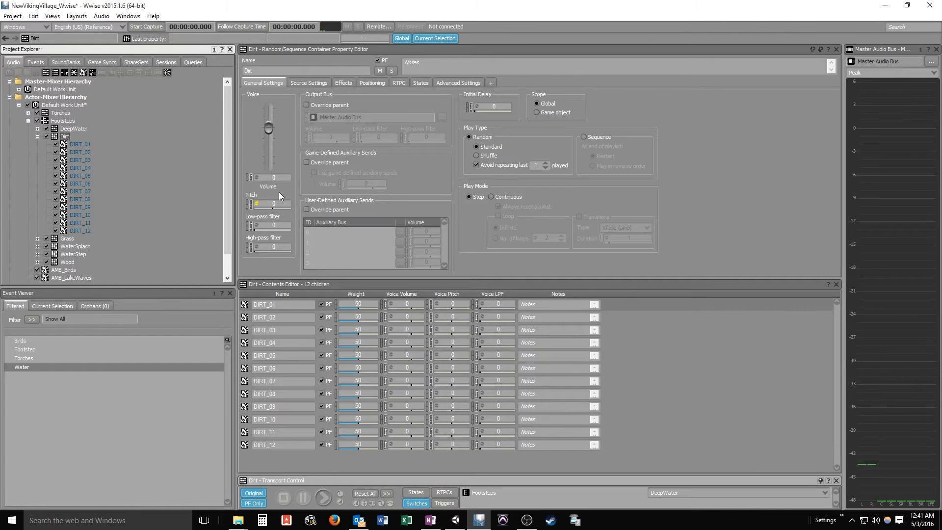
Narrow the Dirt container's voice pitch randomization range to a minimum of -200 and a maximum of 200
left_click(257, 205)
double_click(307, 282)
type("200")
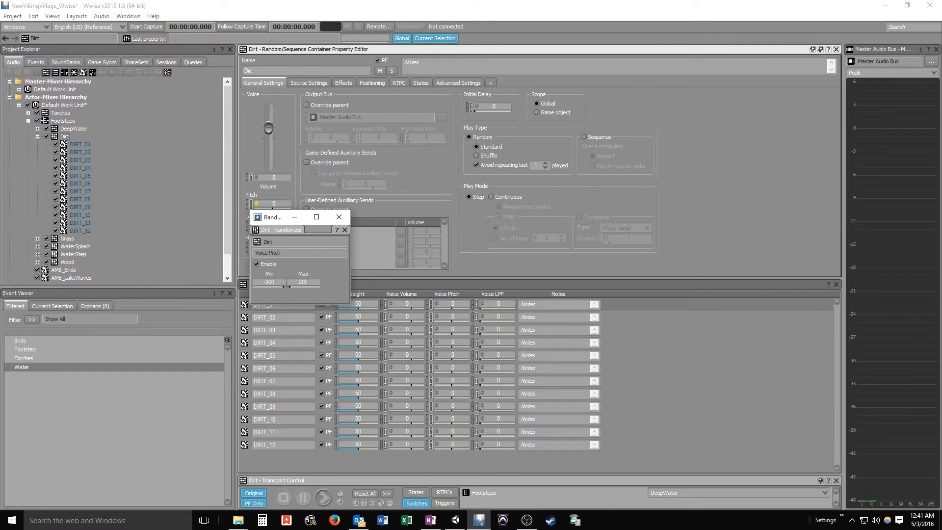
double_click(273, 282)
type("-200")
left_click(335, 218)
Audition the Dirt random container repeatedly with the narrower pitch range
key("space")
key("space")
key("space")
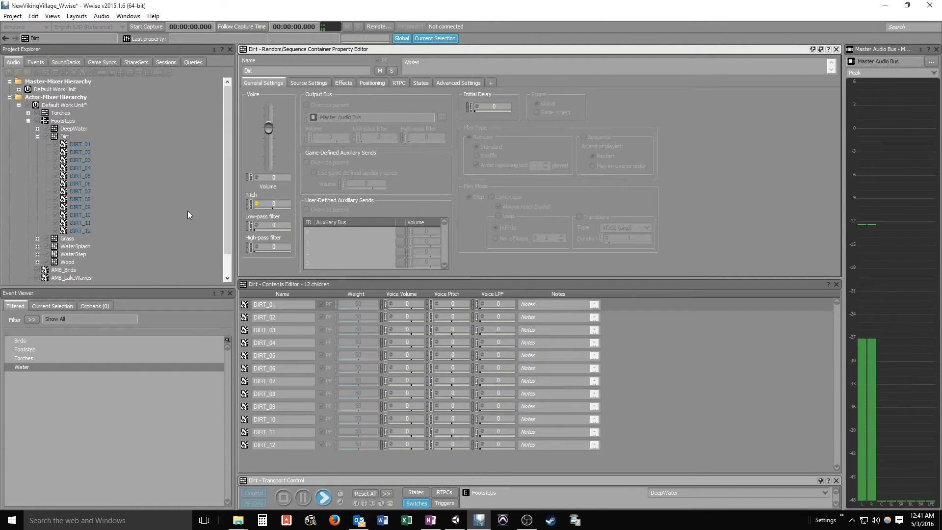
key("space")
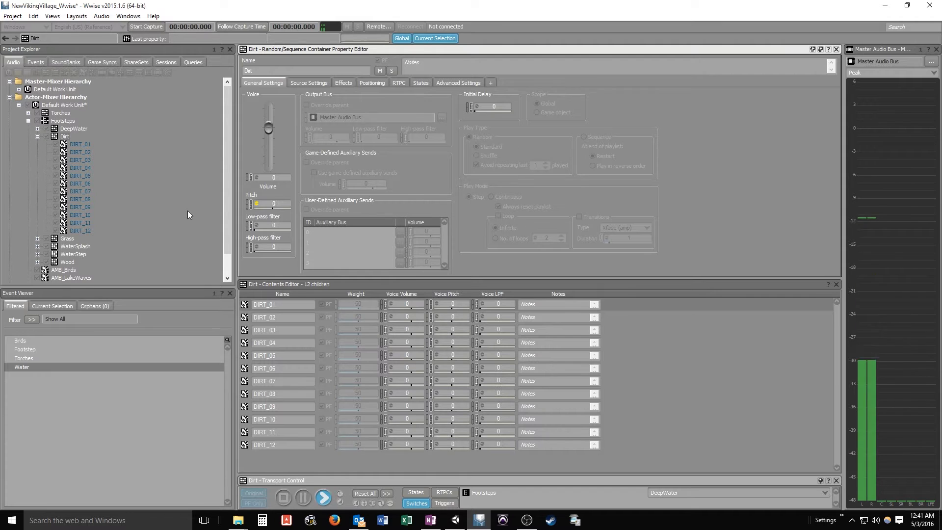
key("space")
key("space")
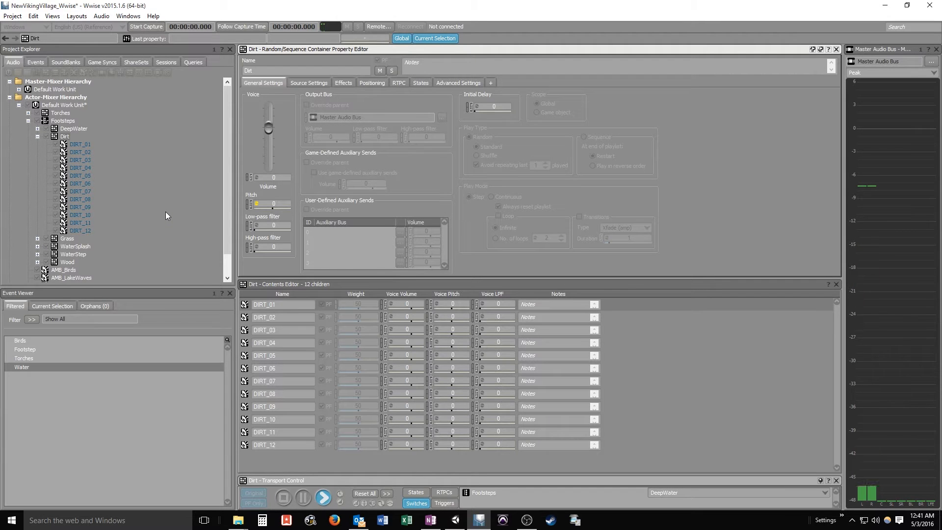
key("space")
key("space")
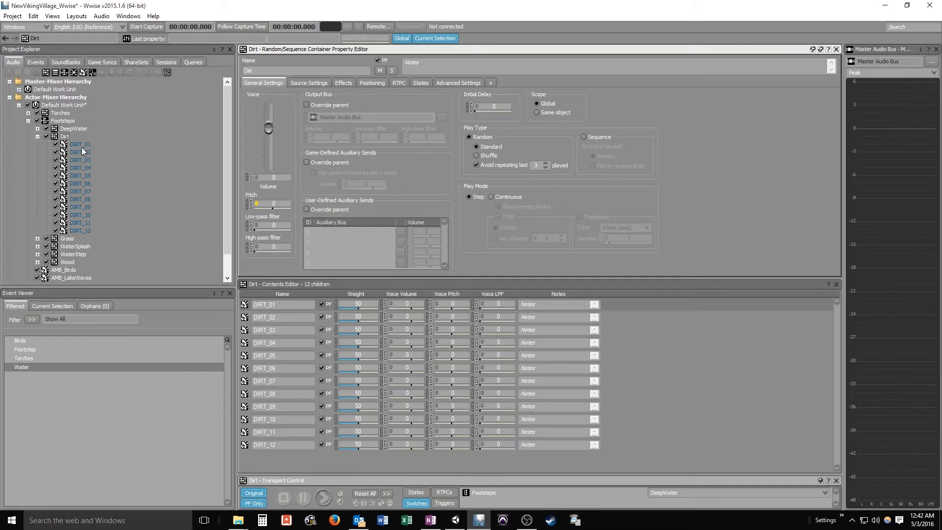
Audition the Dirt random container again with repeat avoidance for the last 3 played sounds, and collapse it in the hierarchy
left_click(64, 139)
key("space")
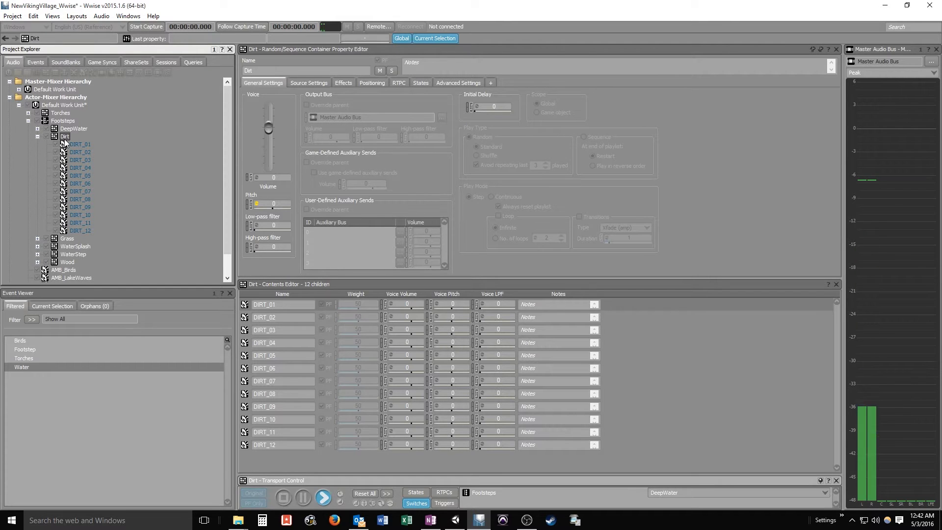
key("space")
key("space")
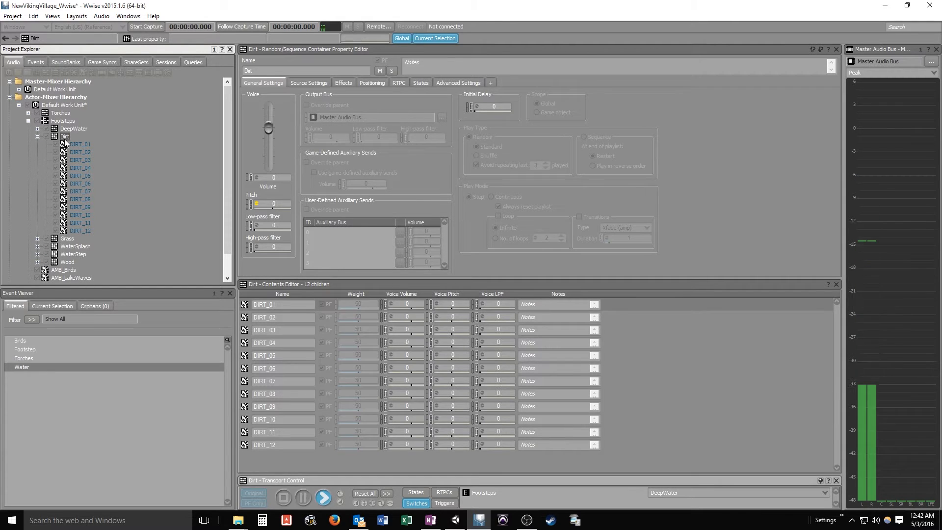
key("space")
key("space")
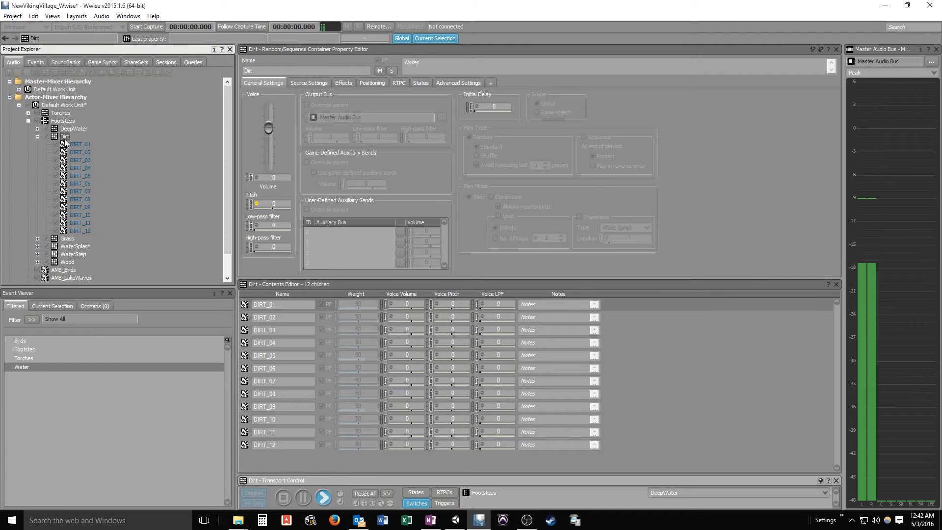
key("space")
key("space")
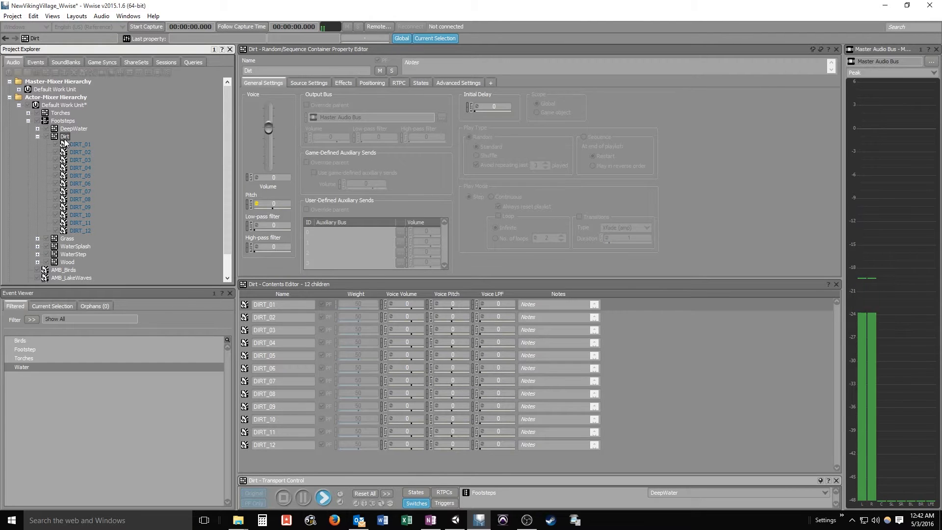
left_click(37, 136)
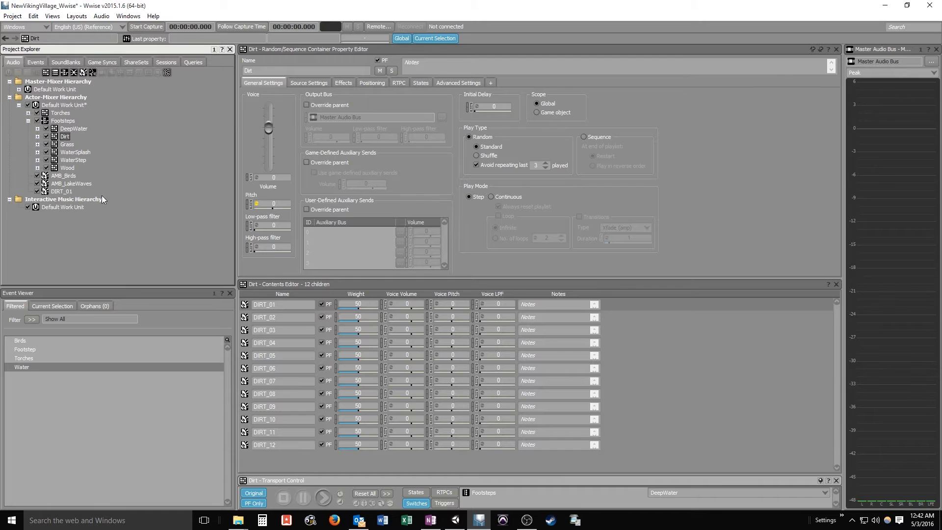
Enable voice pitch randomization from -200 to 200 on the Grass random container and audition it
left_click(64, 145)
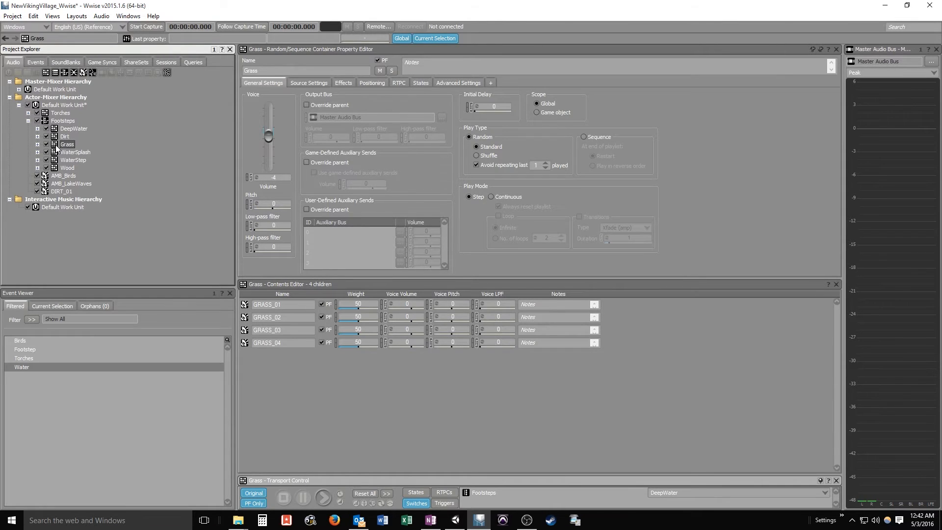
key("space")
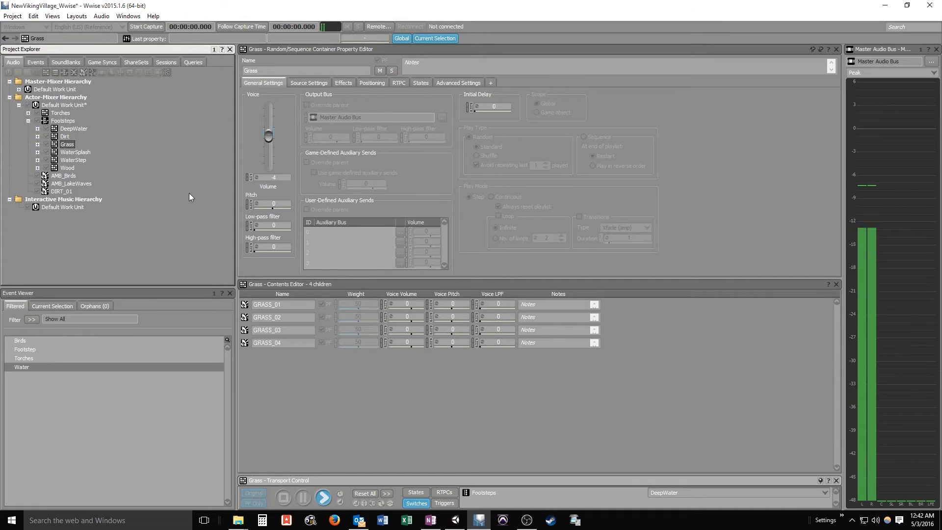
left_click(255, 204)
left_click(257, 264)
left_click(311, 280)
type("200")
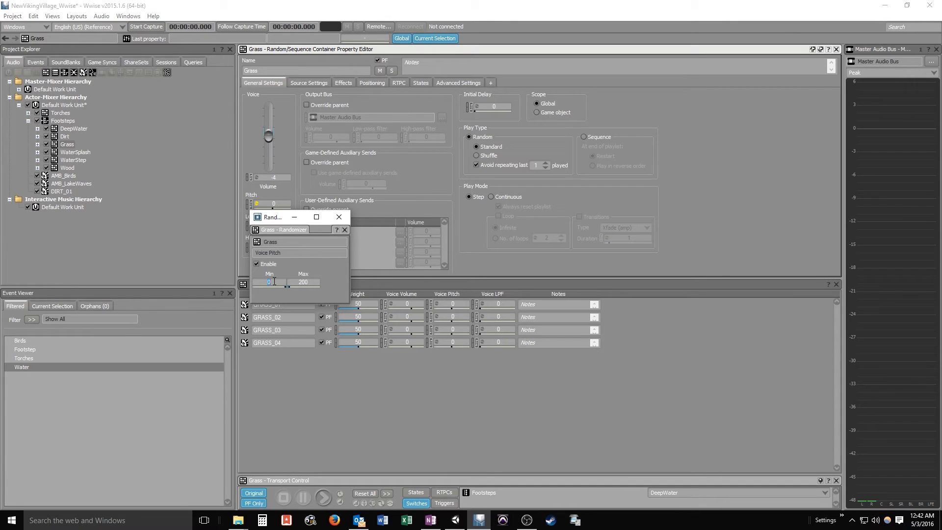
type("-200")
left_click(338, 217)
key("space")
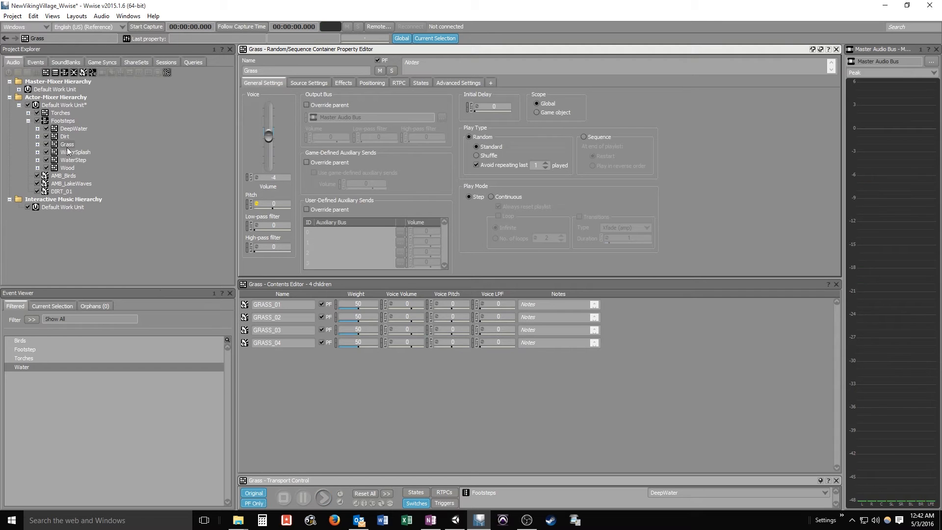
Set the Footsteps switch container's playback switch to Grass and audition it
left_click(58, 121)
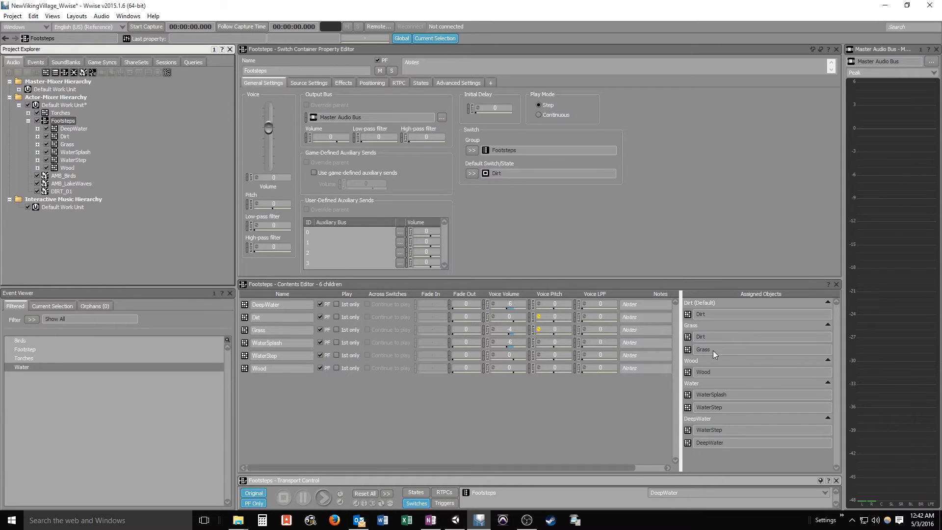
left_click(65, 145)
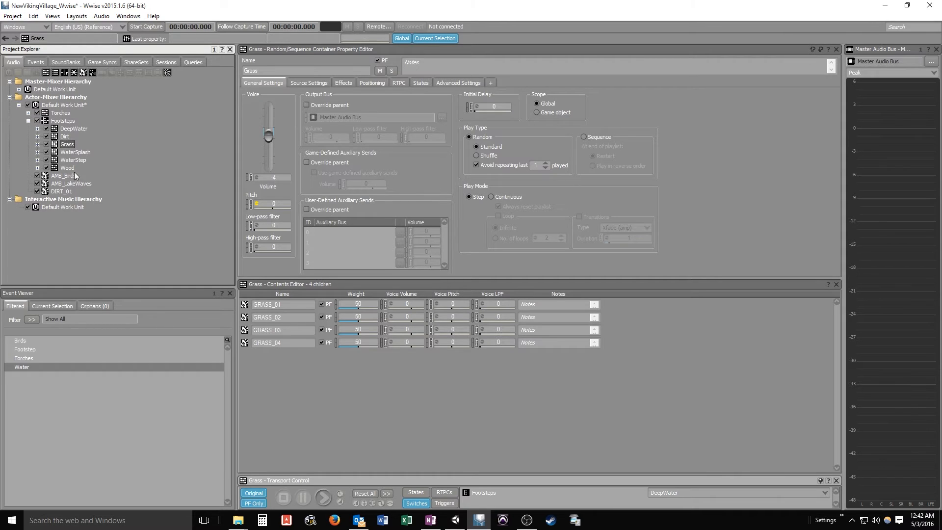
left_click(58, 122)
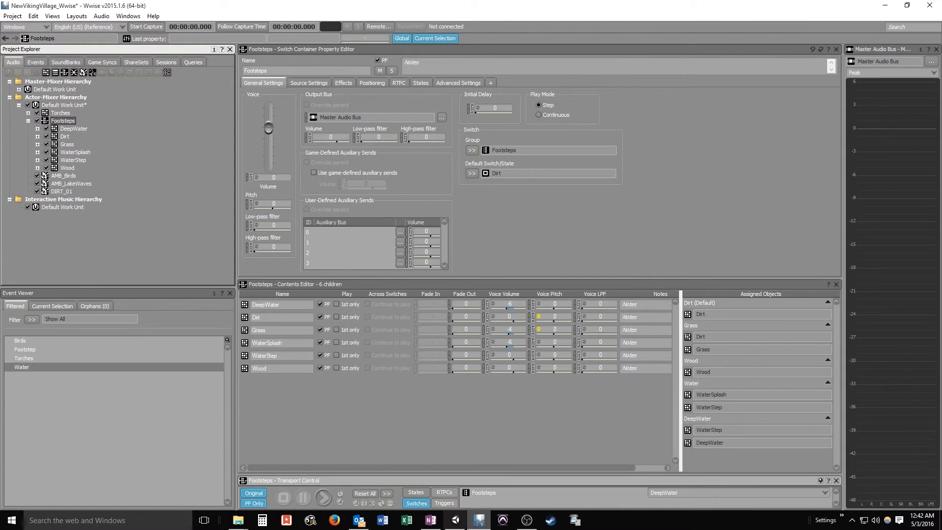
left_click(752, 492)
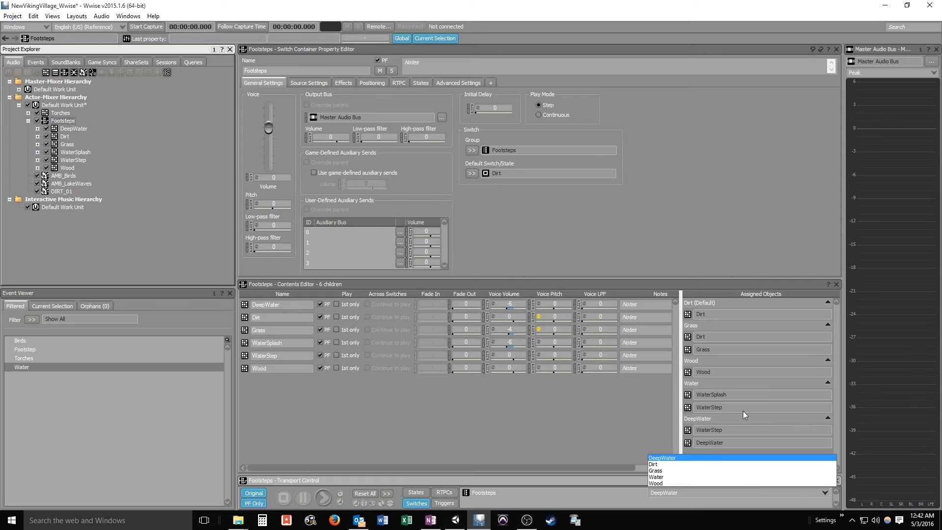
left_click(668, 470)
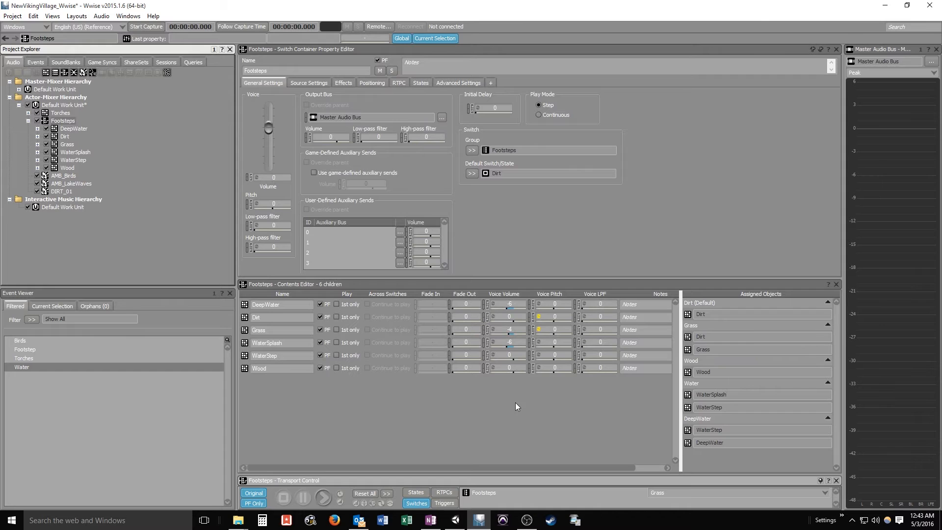
key("space")
left_click(65, 137)
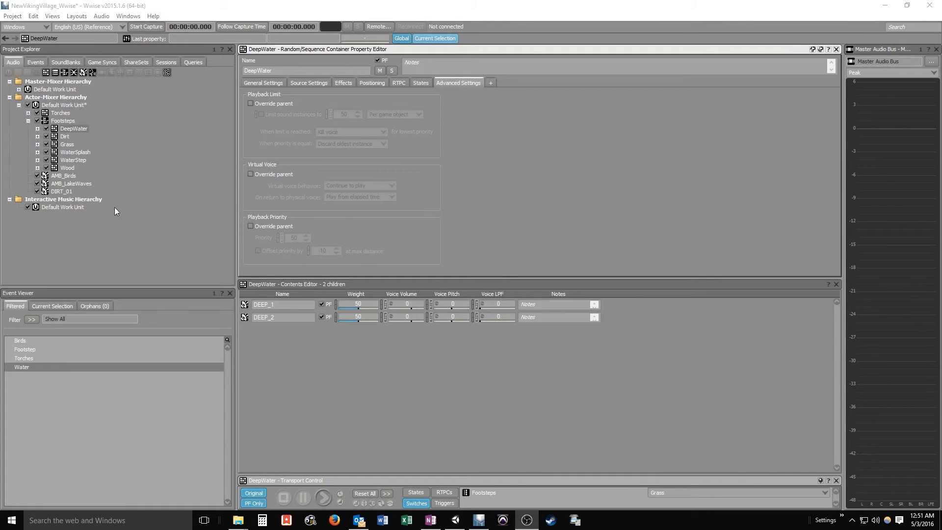
Replace DIRT_01 with the Footsteps switch container as the object played by the Footstep event
left_click(68, 121)
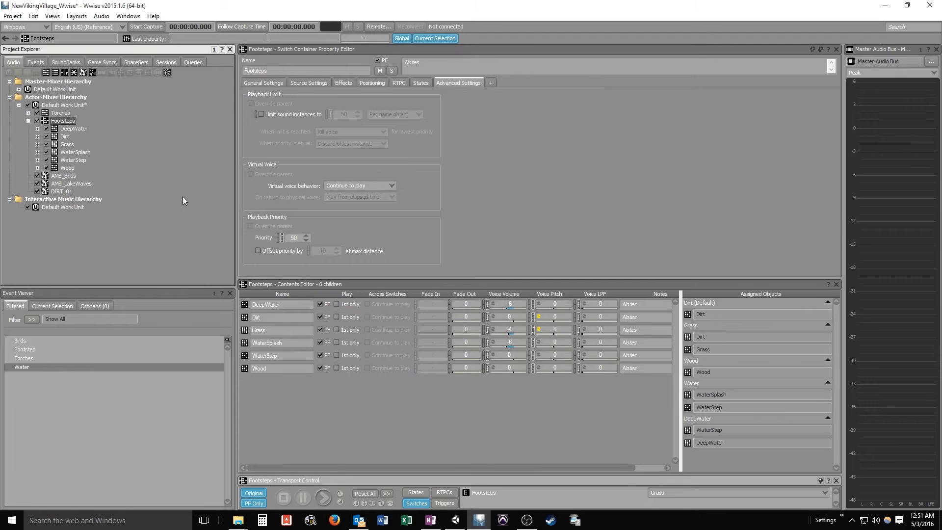
left_click(29, 349)
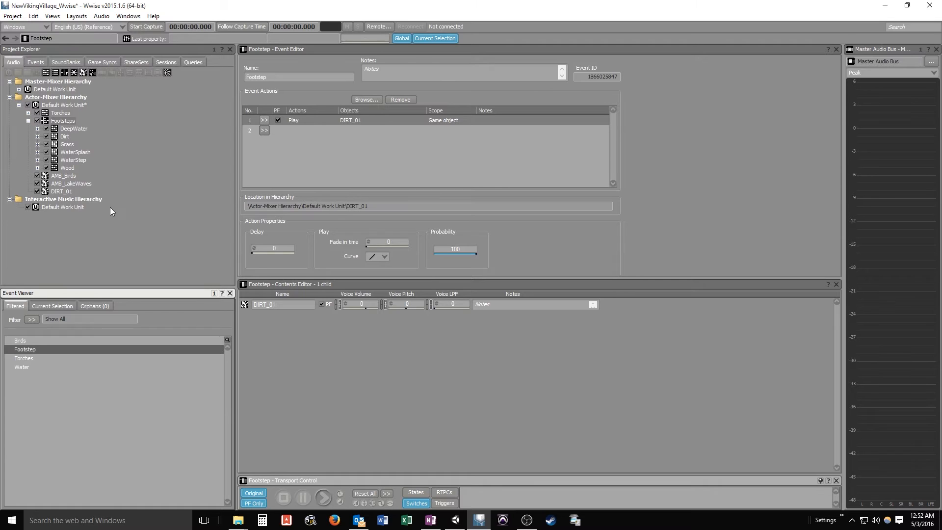
left_click(59, 121)
left_click_drag(59, 121, 358, 119)
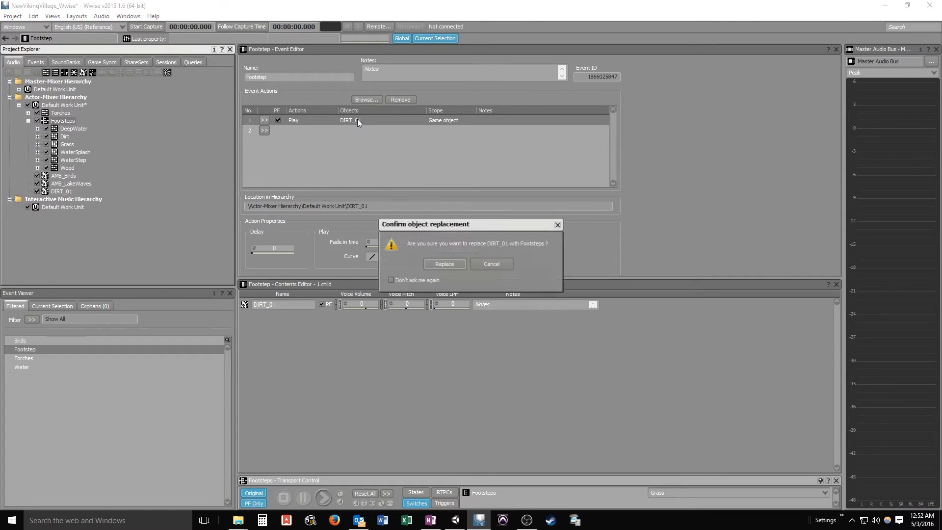
left_click(436, 267)
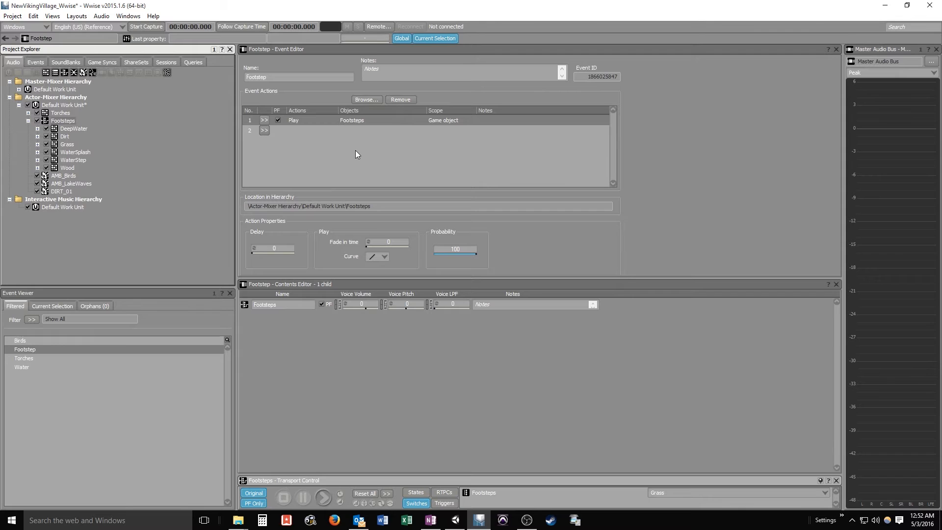
Switch to the SoundBank layout and display the Footsteps SoundBank's inclusions
left_click(64, 121)
key("F7")
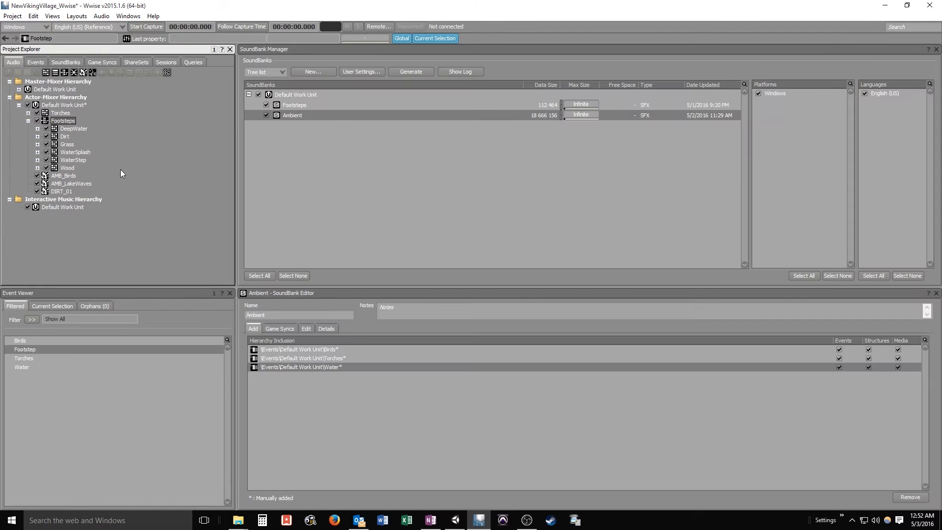
left_click(298, 105)
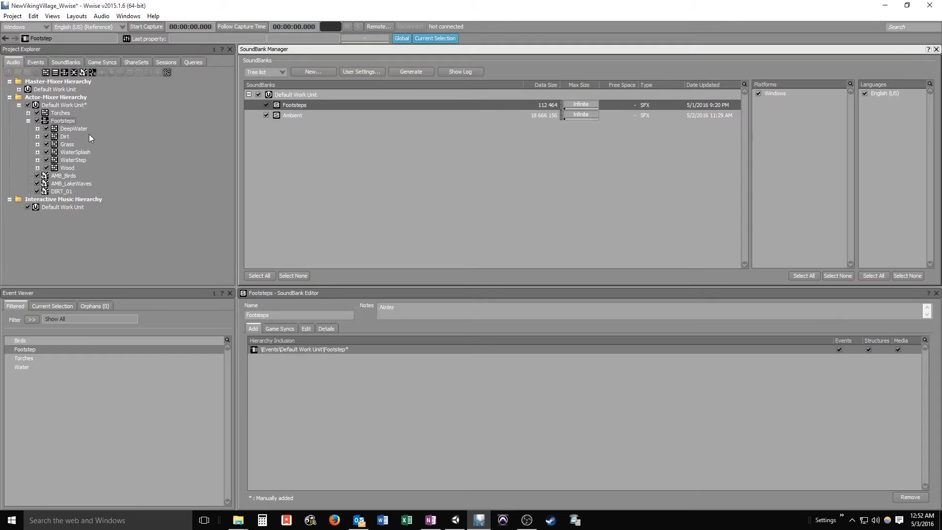
Generate the SoundBanks, inspect the Footsteps result and log messages, and save the Wwise project
left_click(78, 192)
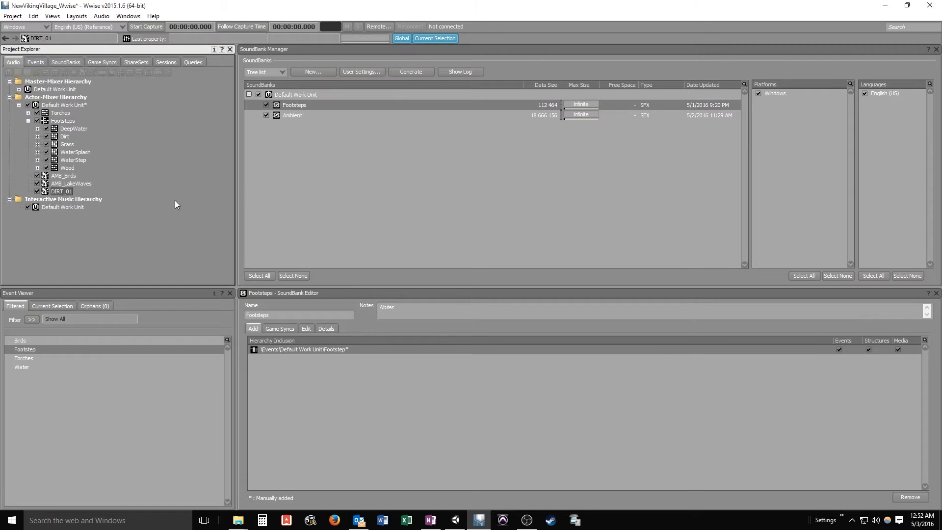
left_click(415, 73)
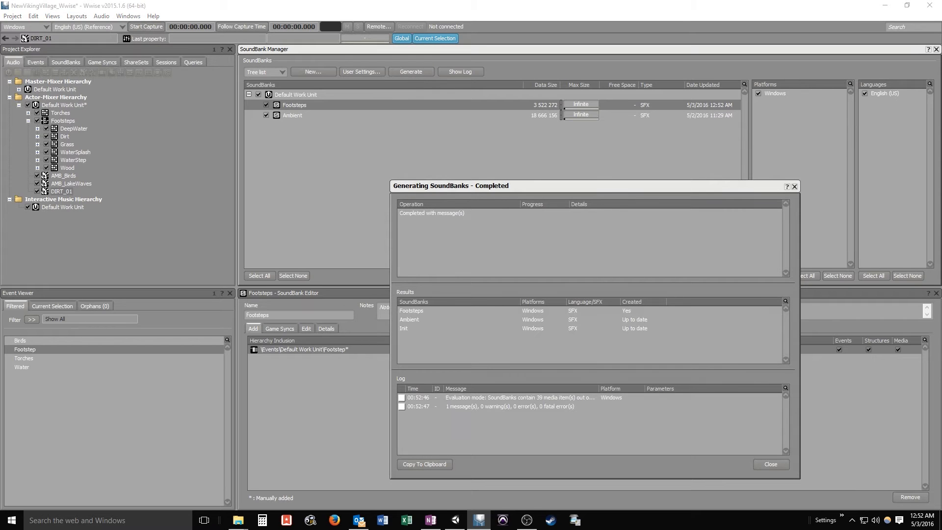
left_click(415, 311)
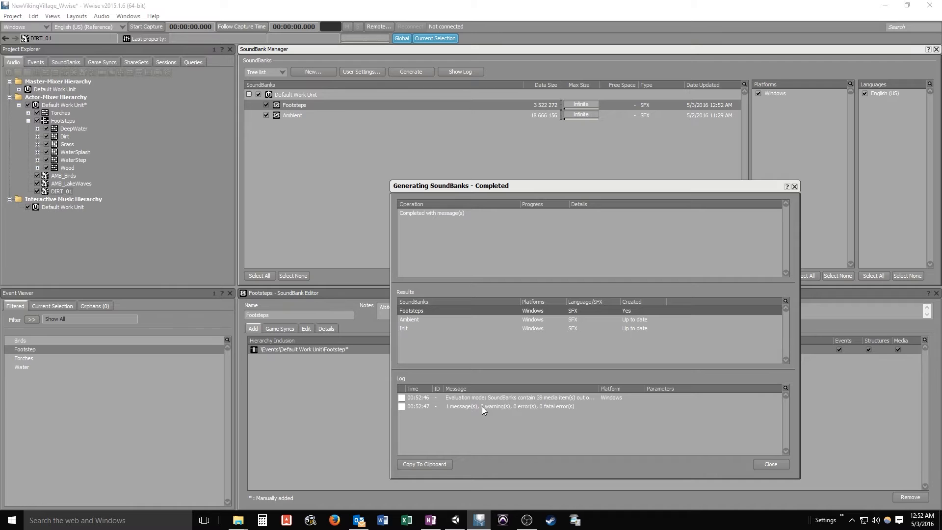
mouse_move(599, 389)
left_mouse_down()
mouse_move(698, 386)
mouse_move(589, 390)
left_mouse_up()
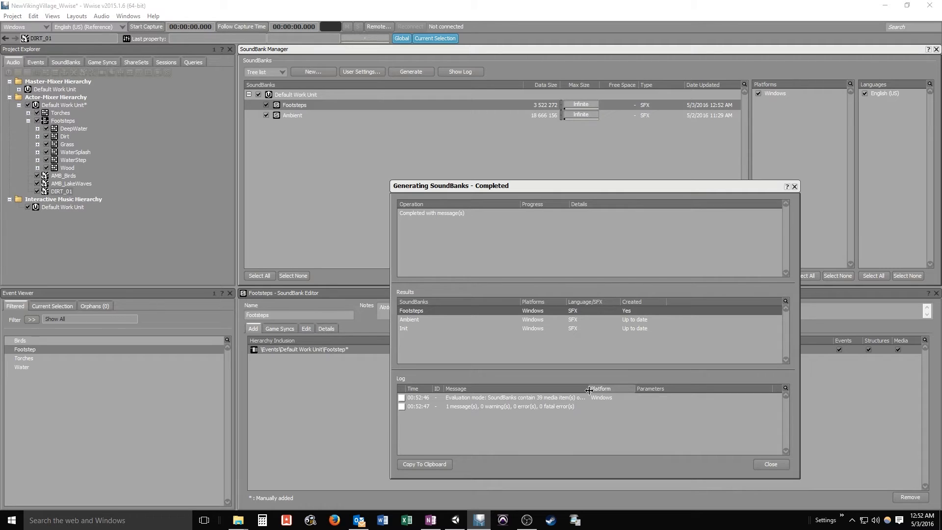
left_click(770, 463)
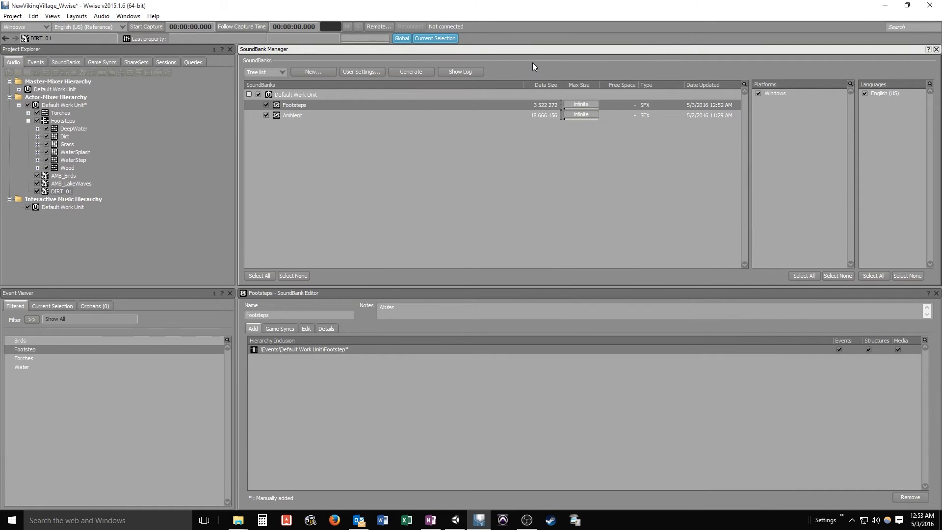
key("ctrl+s")
Switch to Unity, refresh the Wwise Picker project and expand the Footsteps switch group to show its switches
left_click(456, 520)
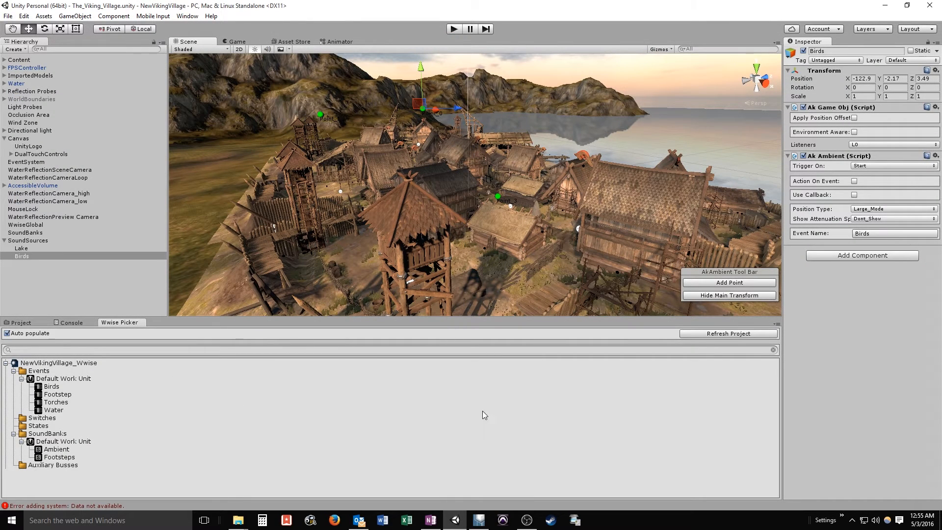
left_click(705, 335)
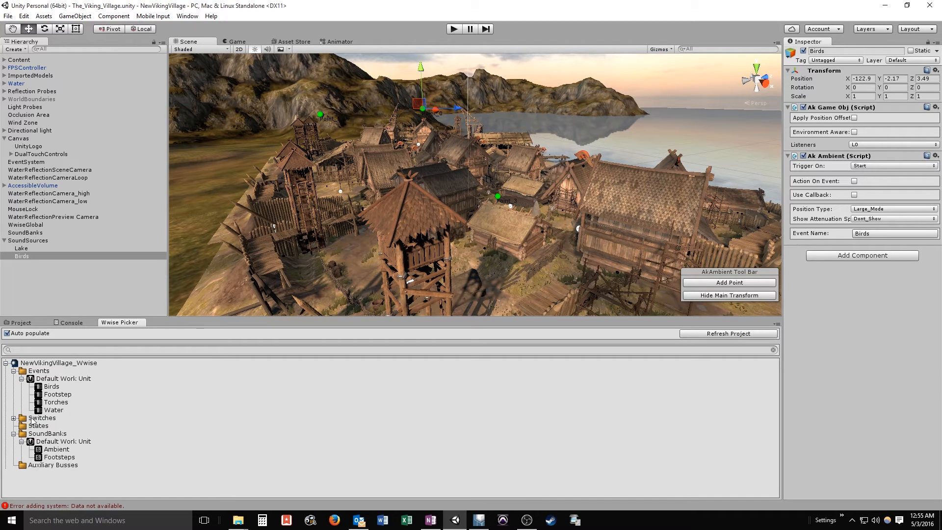
left_click(14, 418)
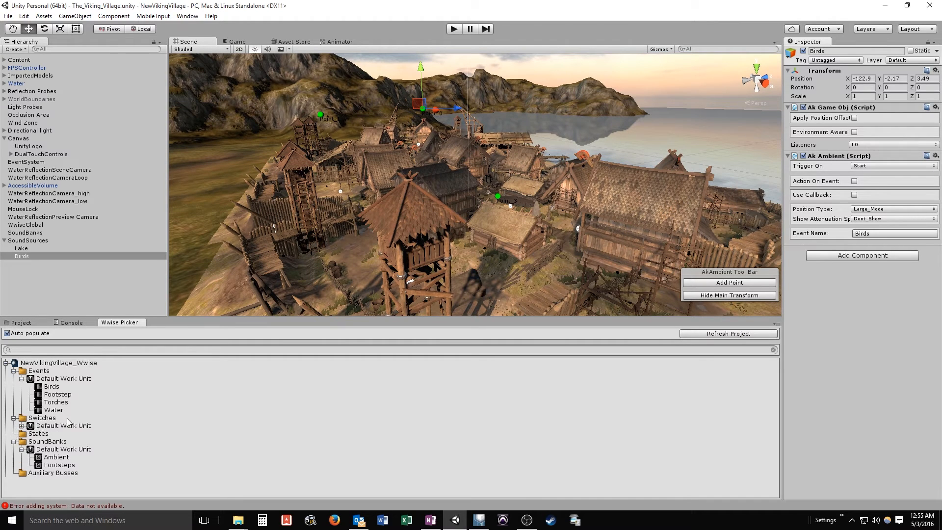
left_click(21, 425)
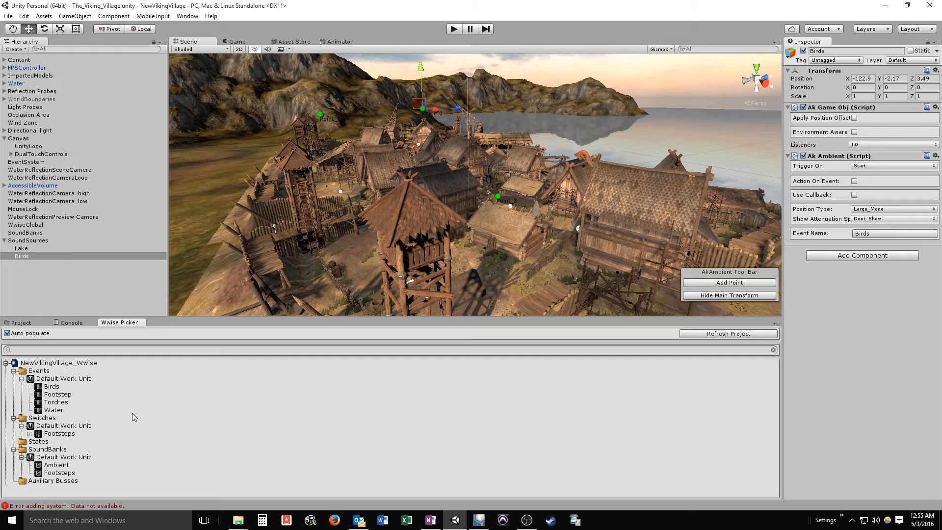
left_click(29, 433)
scroll(150, 429, "down", 3)
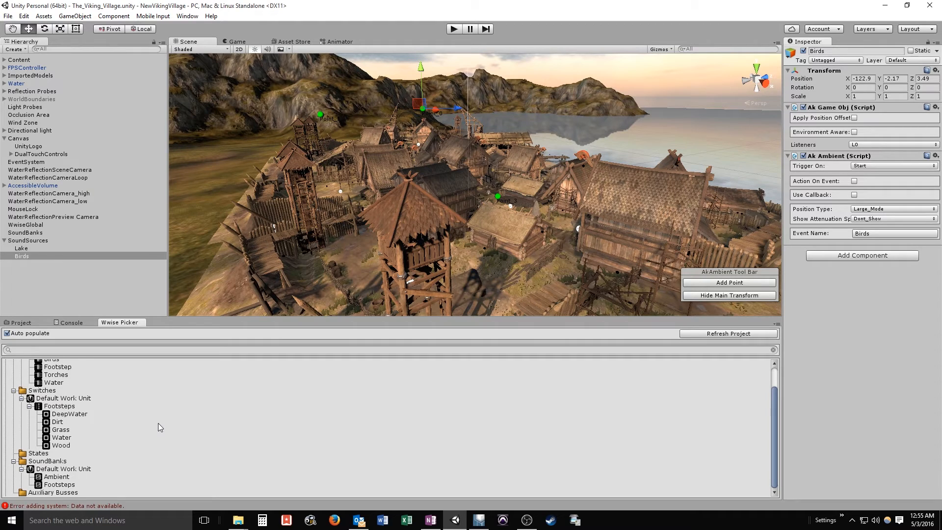
scroll(159, 425, "up", 3)
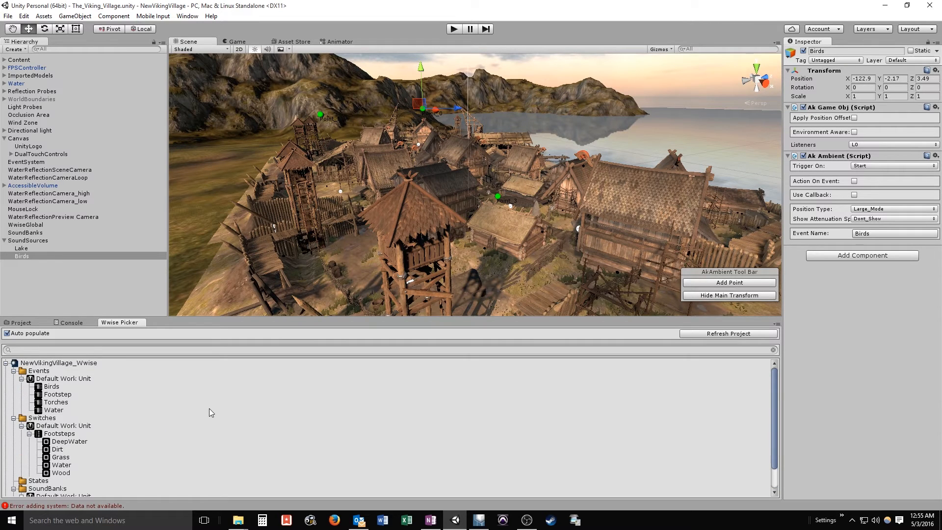
scroll(210, 407, "down", 3)
scroll(211, 407, "up", 3)
Create an empty game object in the scene and name it FootstepColliders
right_click_drag(492, 150, 247, 204)
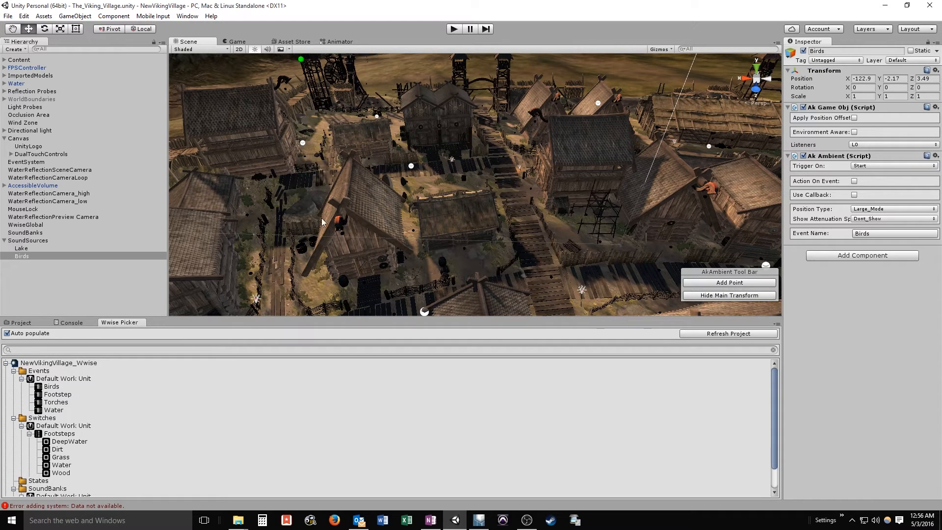
left_click(23, 48)
left_click(32, 60)
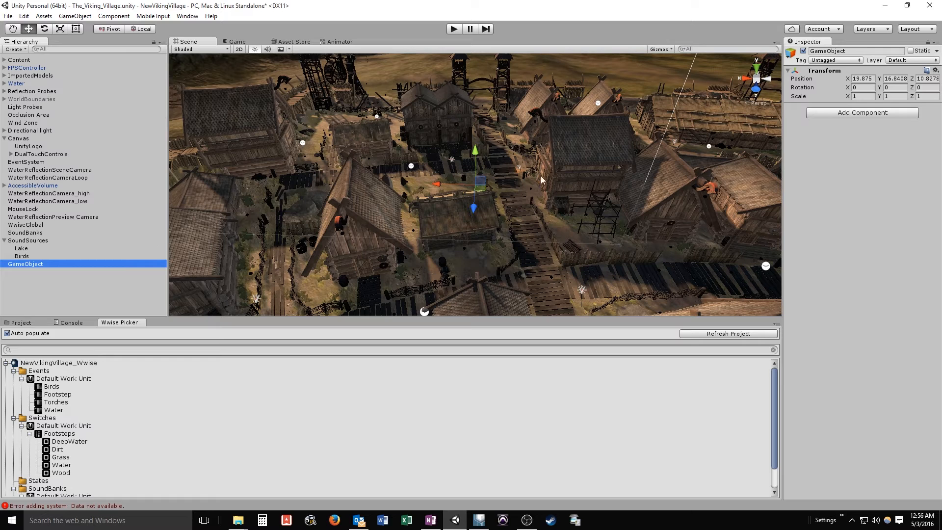
left_click(855, 50)
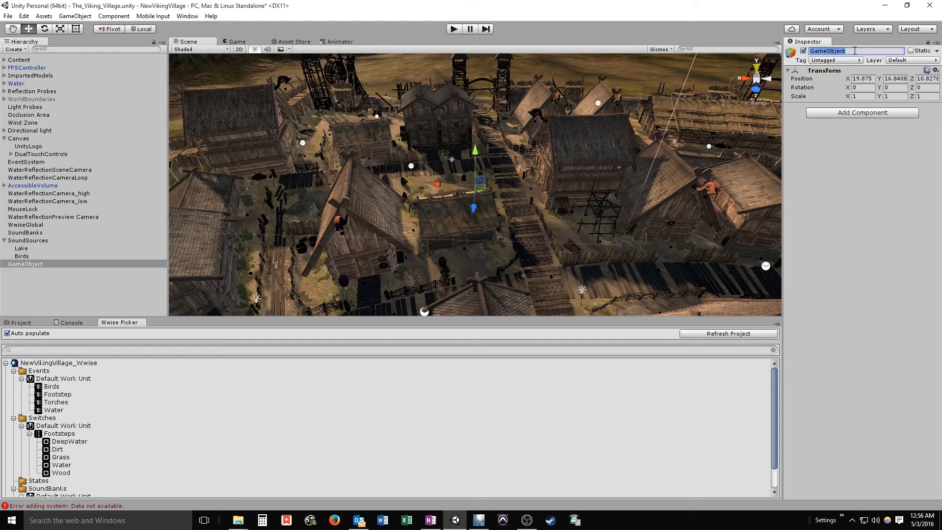
type("T")
key("BackSpace")
key("BackSpace")
key("BackSpace")
key("BackSpace")
key("BackSpace")
key("BackSpace")
key("BackSpace")
key("BackSpace")
key("BackSpace")
key("BackSpace")
key("BackSpace")
type("FootstepColliders")
key("Return")
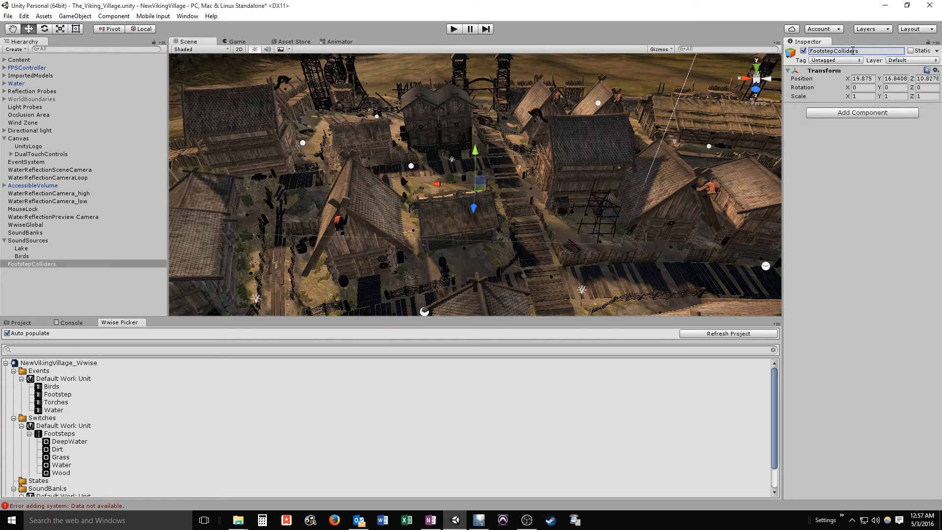
Create a second empty game object and name it Wood
left_click(40, 264)
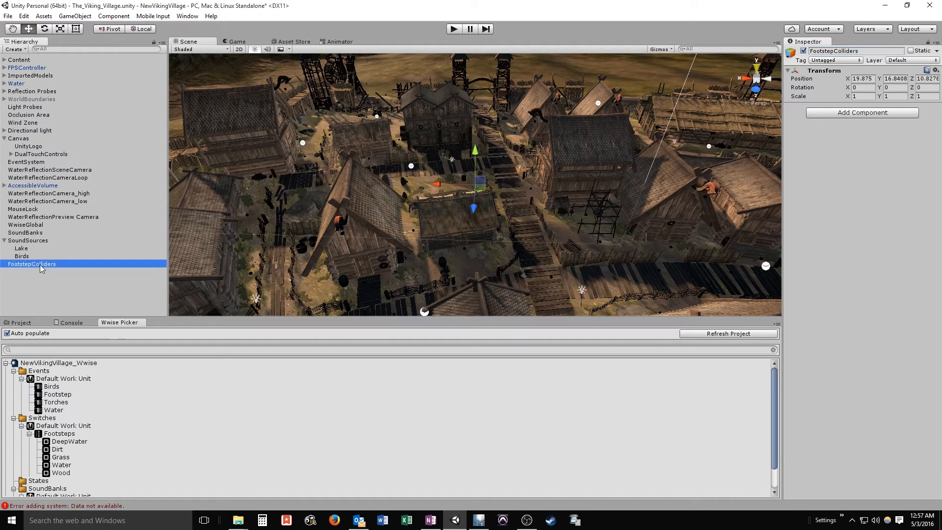
left_click(20, 49)
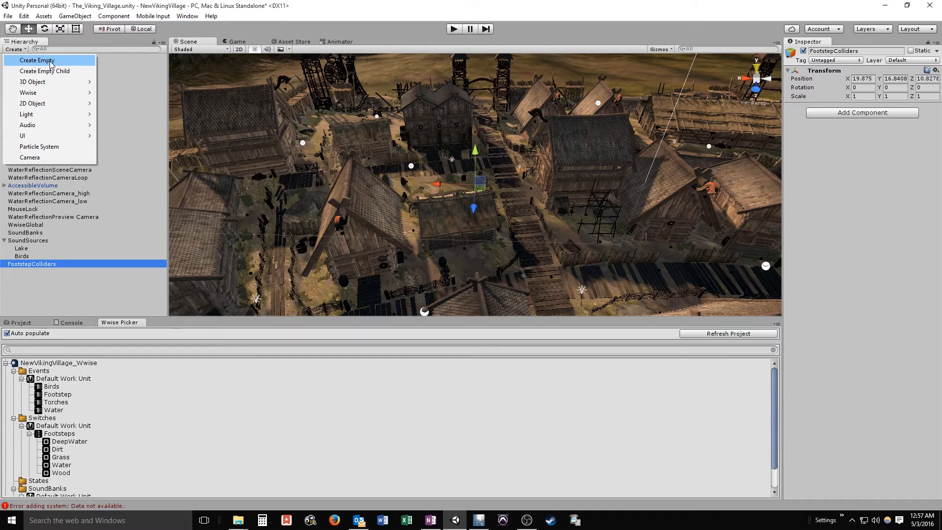
left_click(51, 61)
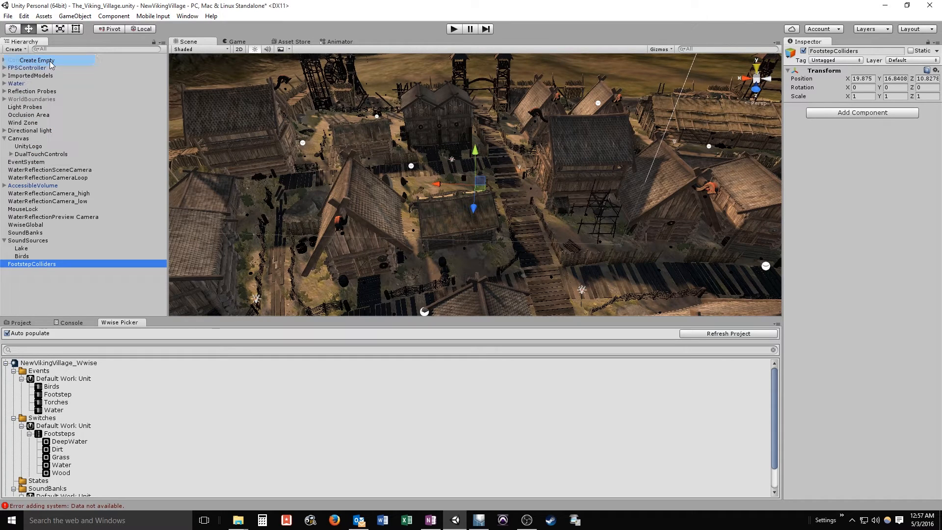
left_click(861, 50)
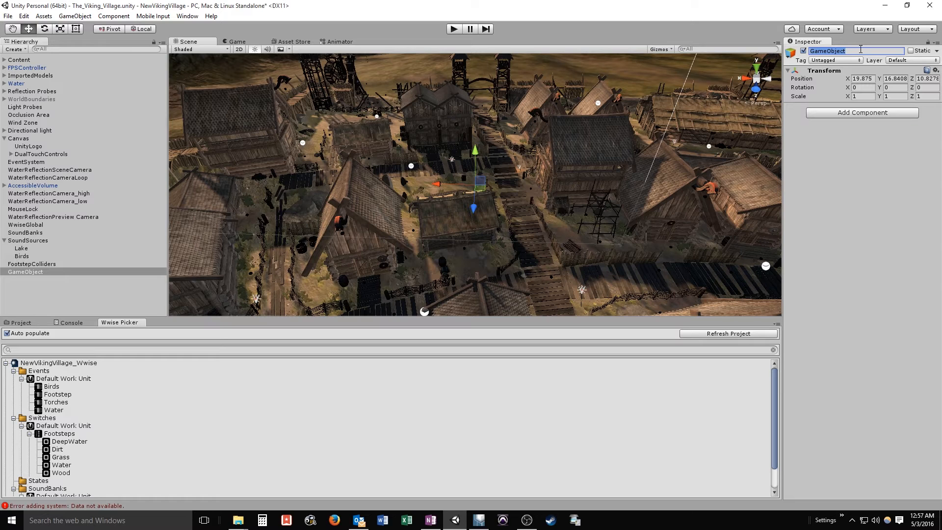
type("Wood")
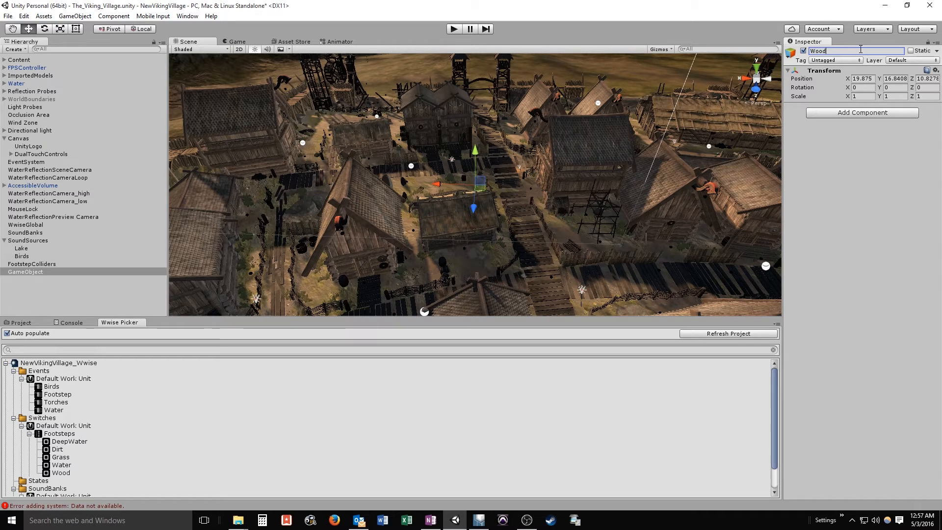
Create an empty game object named Grass
left_click(15, 49)
left_click(44, 60)
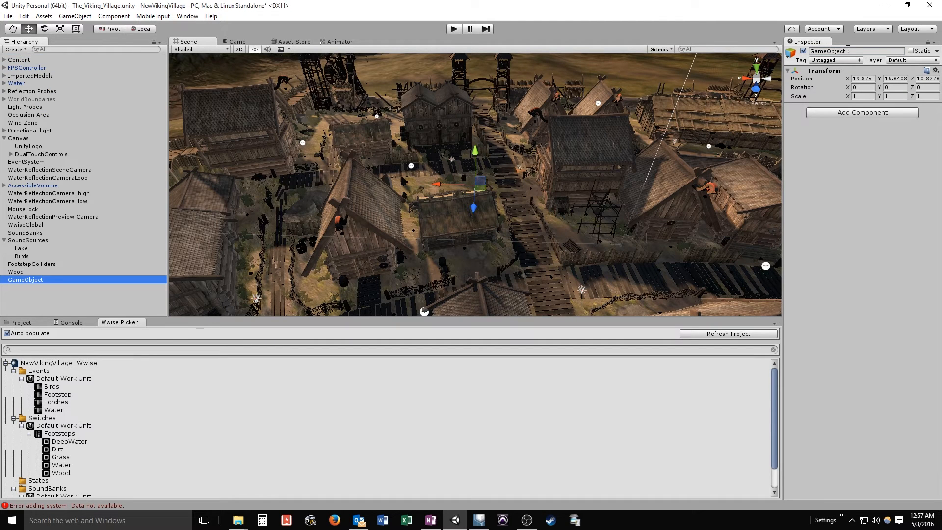
left_click(854, 51)
type("Gr")
key("Return")
Create an empty game object named Dirt
left_click(24, 50)
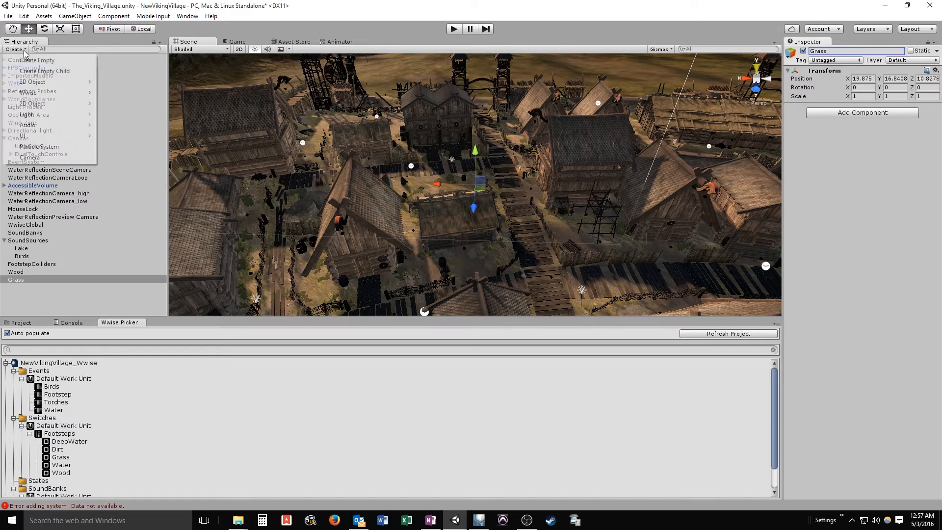
left_click(35, 60)
left_click(853, 51)
type("Dirt")
key("Return")
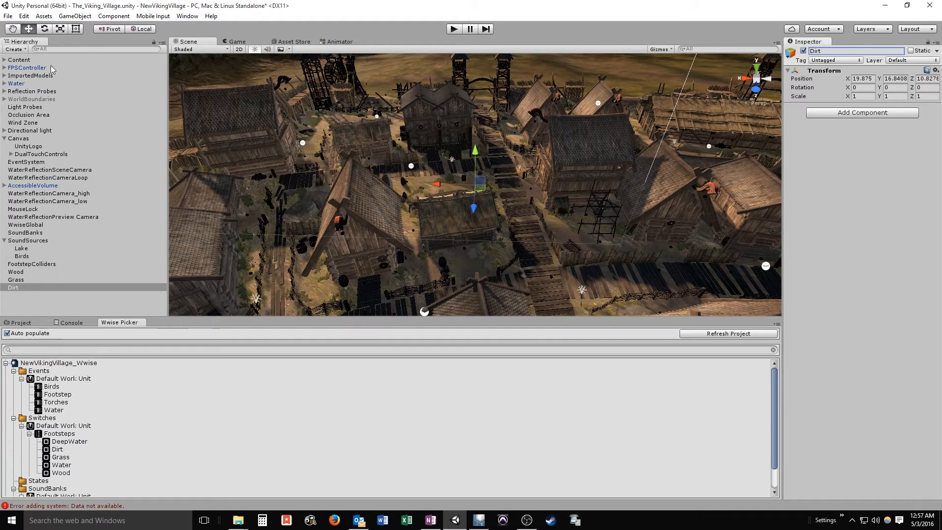
Create an empty game object named Water
left_click(23, 50)
left_click(34, 60)
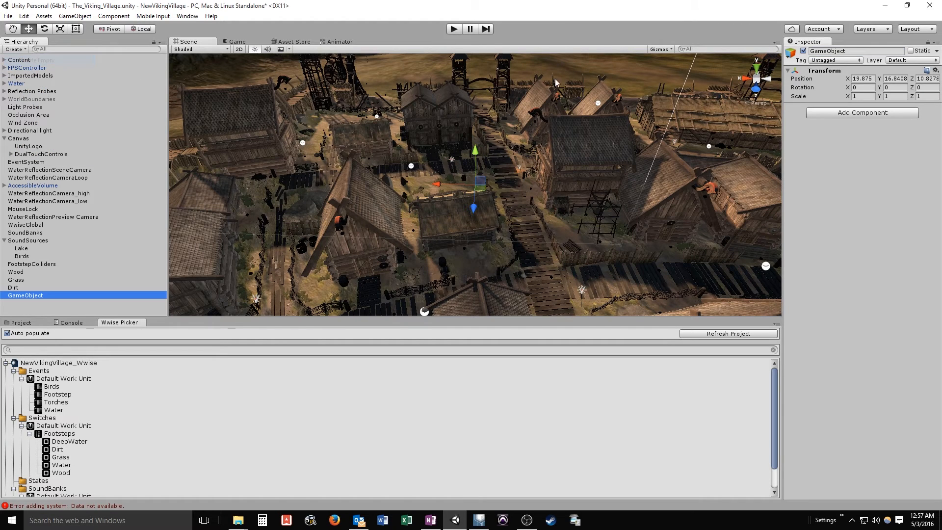
left_click(877, 51)
type("Wa")
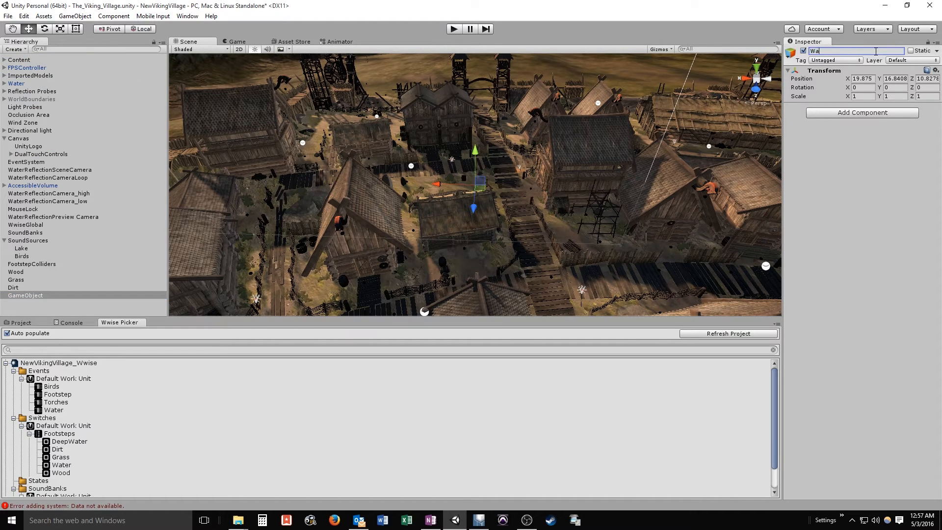
type("ter")
key("Return")
Create an empty game object named DeepWater
left_click(21, 50)
left_click(39, 60)
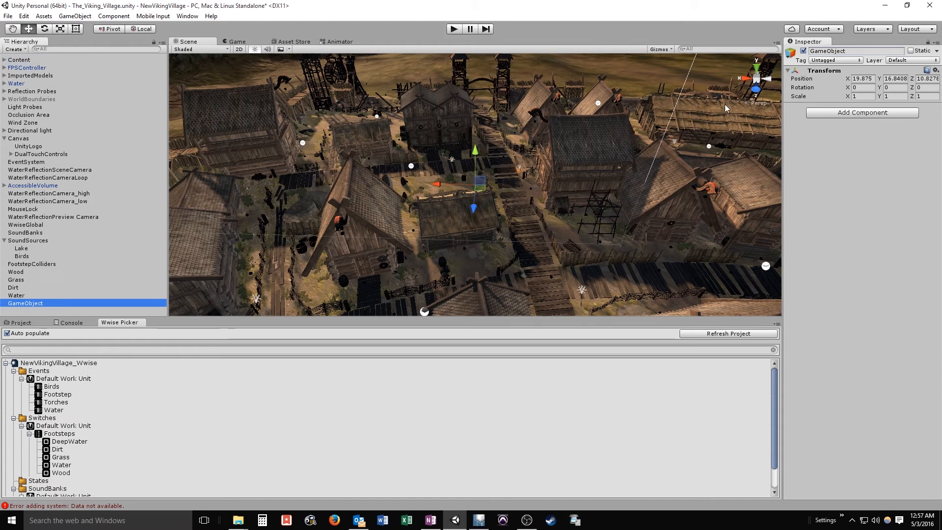
left_click(863, 50)
type("DeepWater")
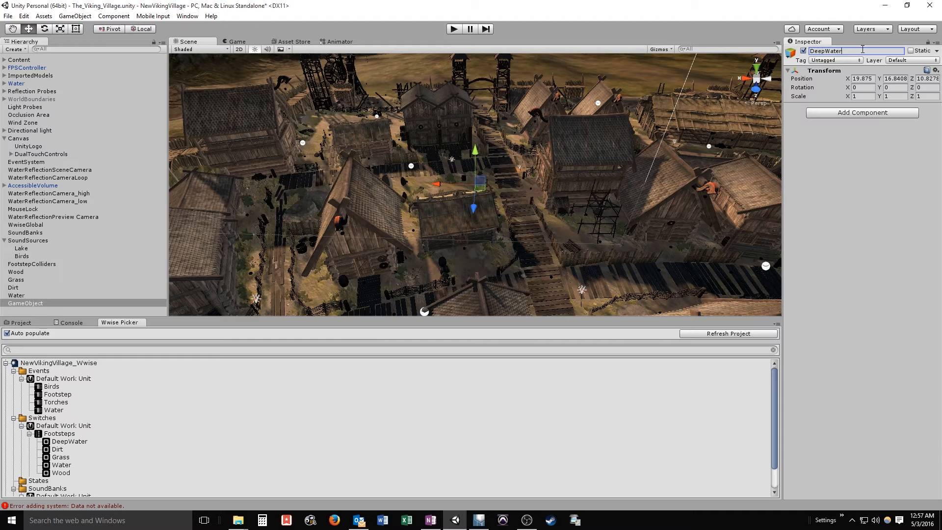
key("Return")
Nest Wood, Grass, Dirt, Water and DeepWater under FootstepColliders and make that parent the first object in the hierarchy
left_click(14, 272)
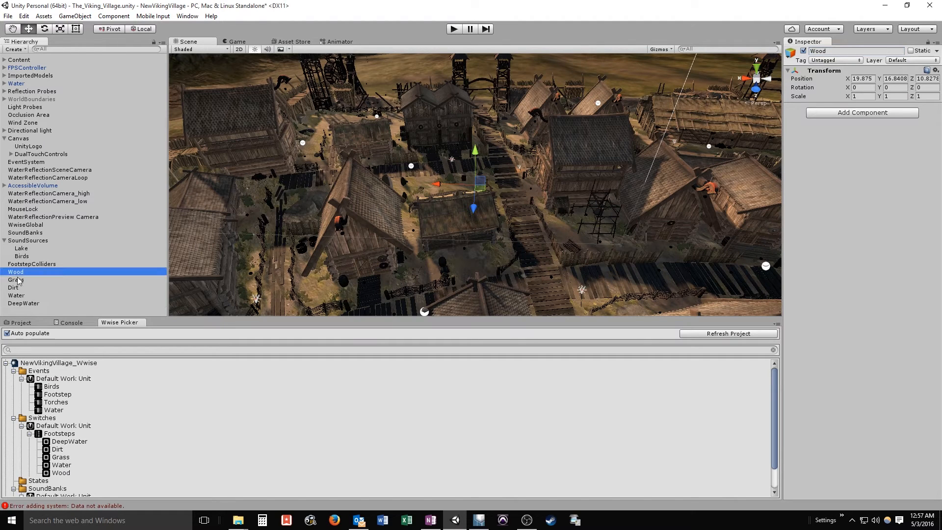
left_click(24, 303, "shift")
left_click_drag(18, 275, 46, 266)
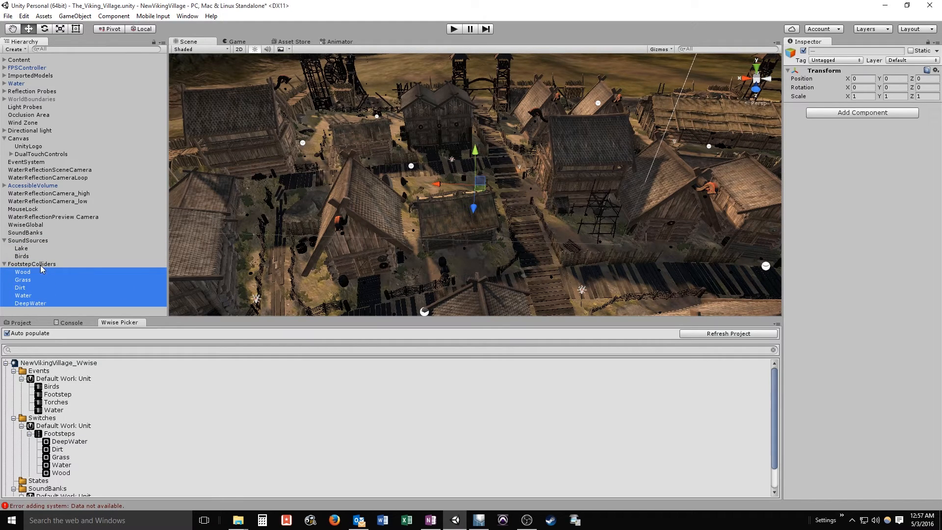
left_click_drag(43, 264, 54, 58)
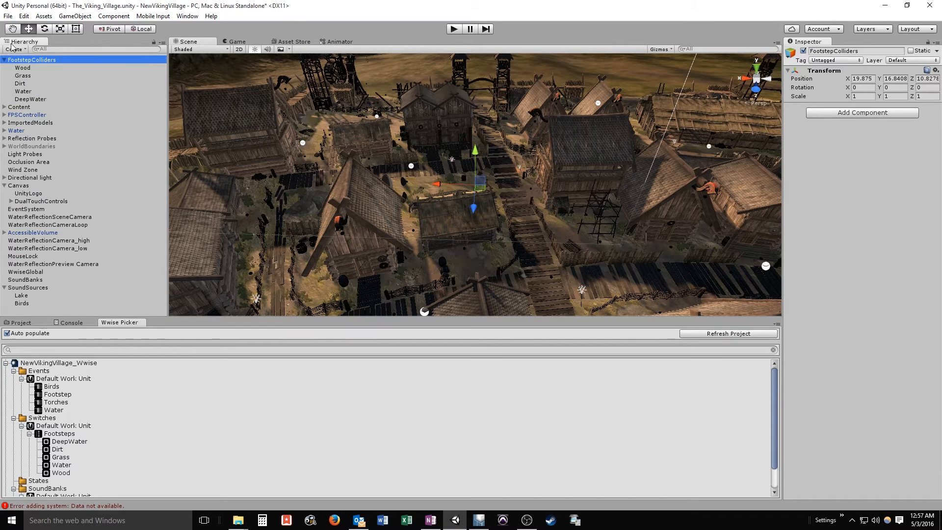
Create an empty game object named Wood1 and nest it under the Wood object
left_click(24, 69)
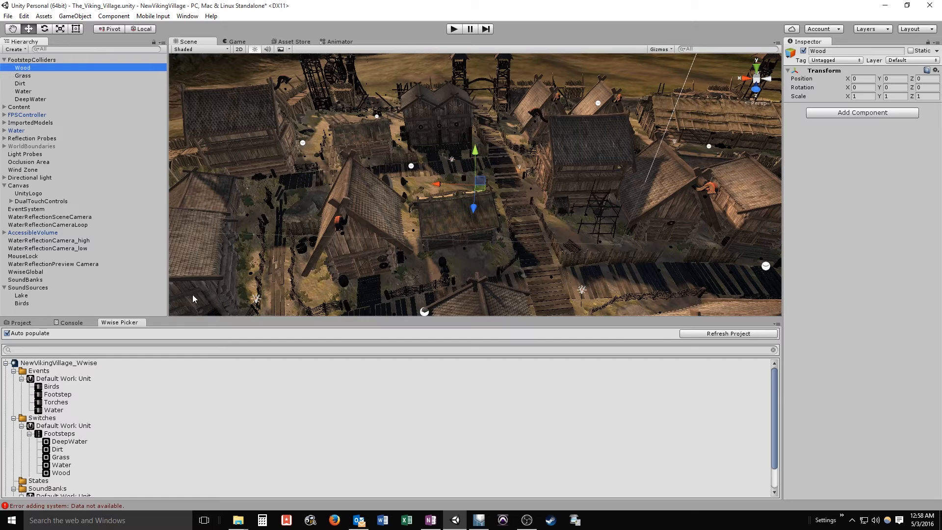
left_click(24, 50)
left_click(49, 61)
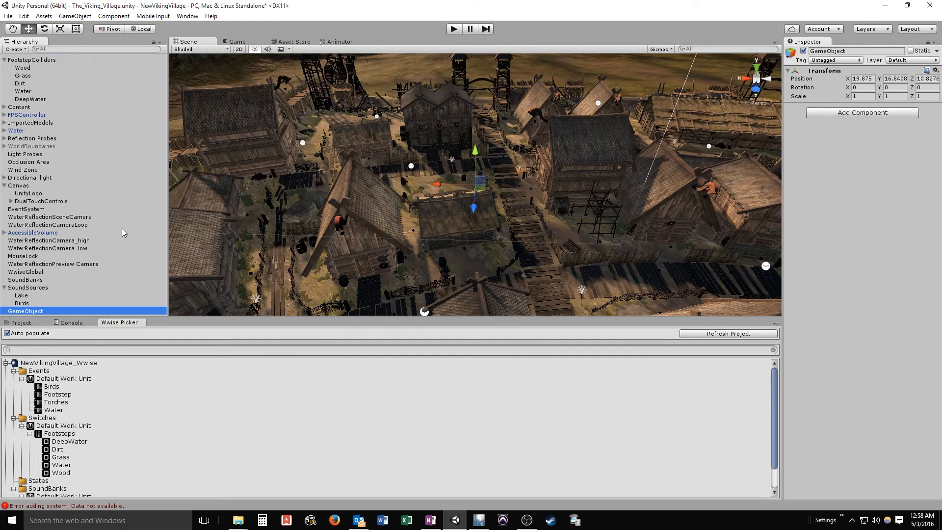
left_click(852, 50)
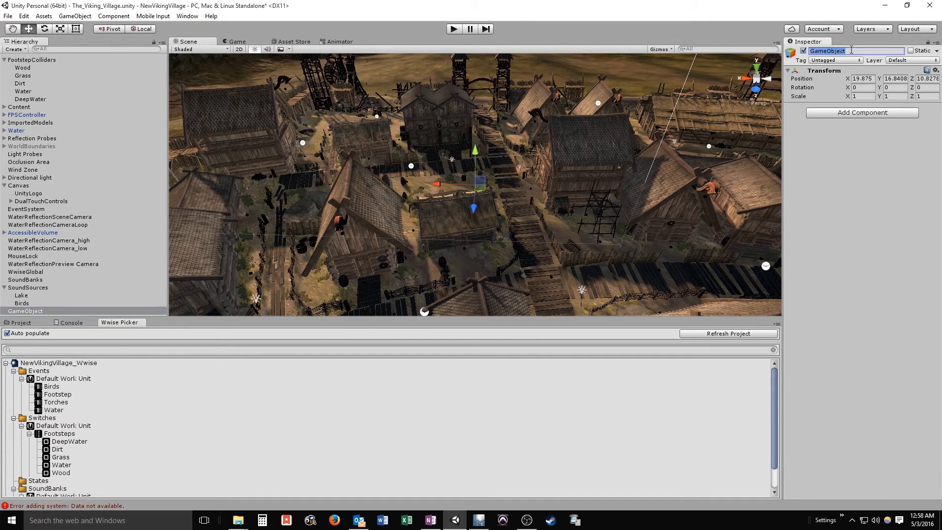
type("Wood1")
key("Return")
left_click_drag(18, 312, 32, 71)
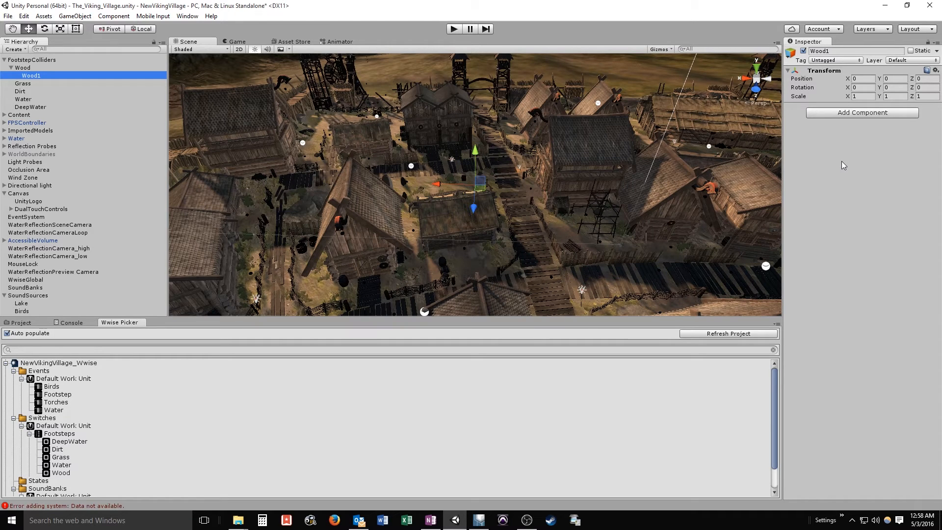
Add a Box Collider component to Wood1 and make it a trigger
left_click(840, 113)
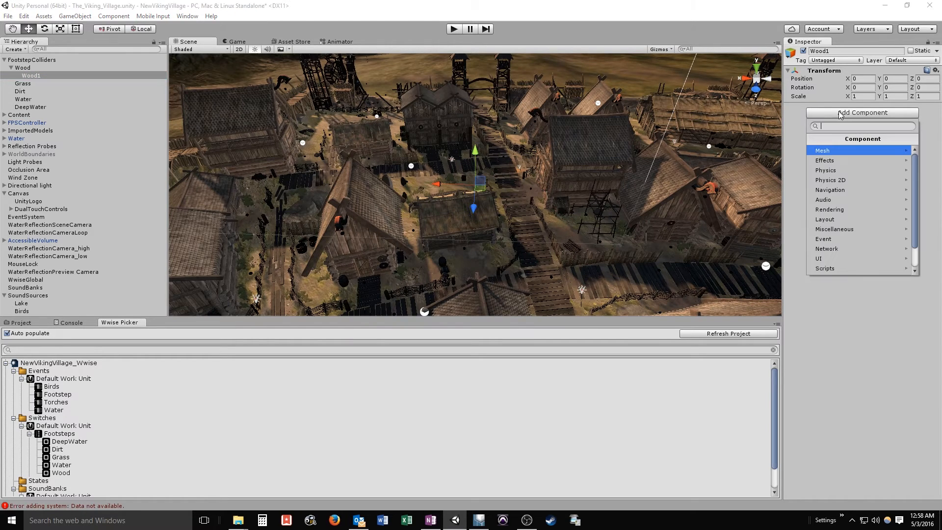
left_click(846, 170)
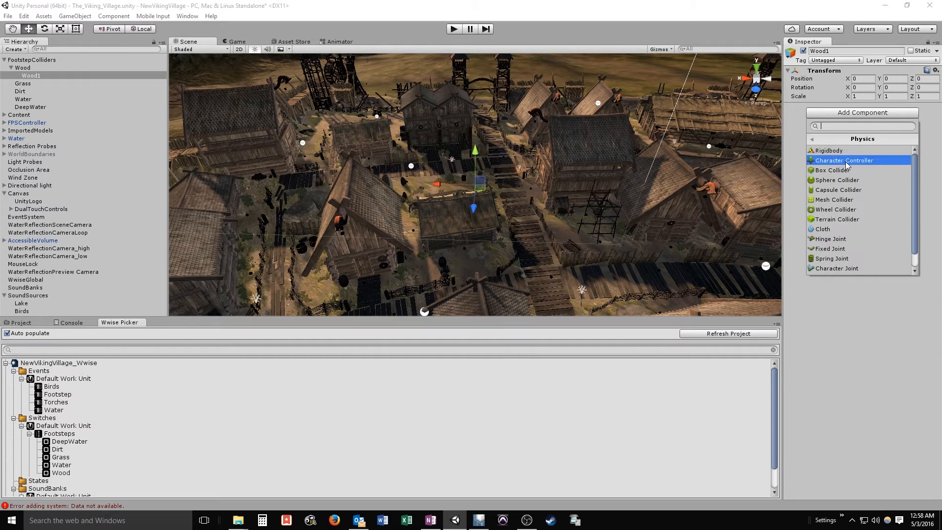
left_click(842, 172)
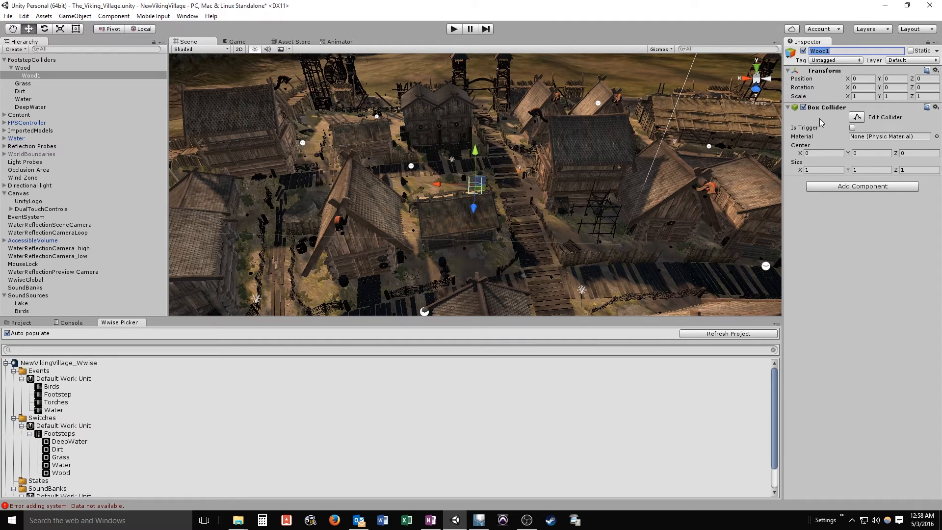
left_click(852, 128)
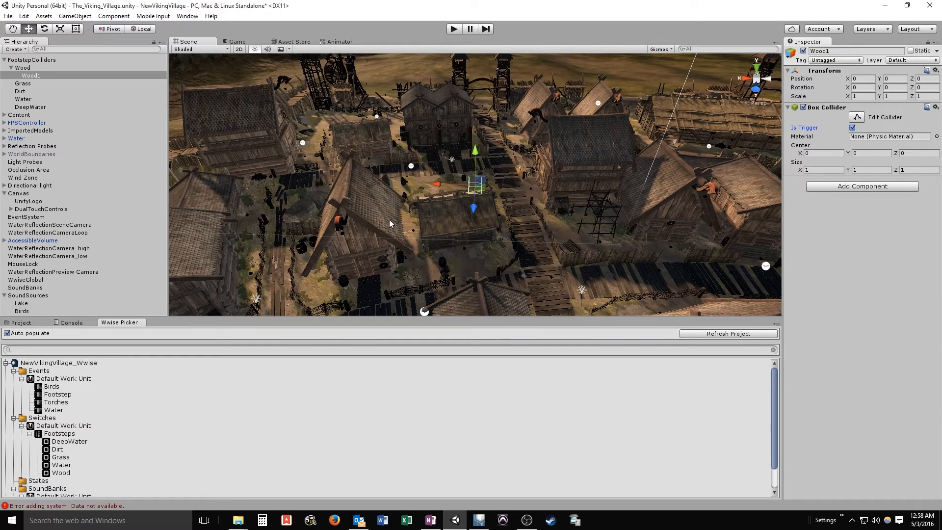
Move Wood1 down onto the wooden walkway between the houses, to about X -7.5, Y -10.71
mouse_move(528, 207)
left_mouse_down("alt")
mouse_move(520, 204)
mouse_move(576, 208)
mouse_move(529, 196)
left_mouse_up("alt")
left_click_drag(441, 180, 540, 209)
left_click_drag(529, 158, 558, 295)
key("w")
right_click_drag(515, 240, 535, 255)
left_click_drag(521, 224, 532, 157)
mouse_move(575, 178)
left_mouse_down("alt")
mouse_move(552, 174)
mouse_move(593, 176)
left_mouse_up("alt")
left_click_drag(471, 192, 447, 193)
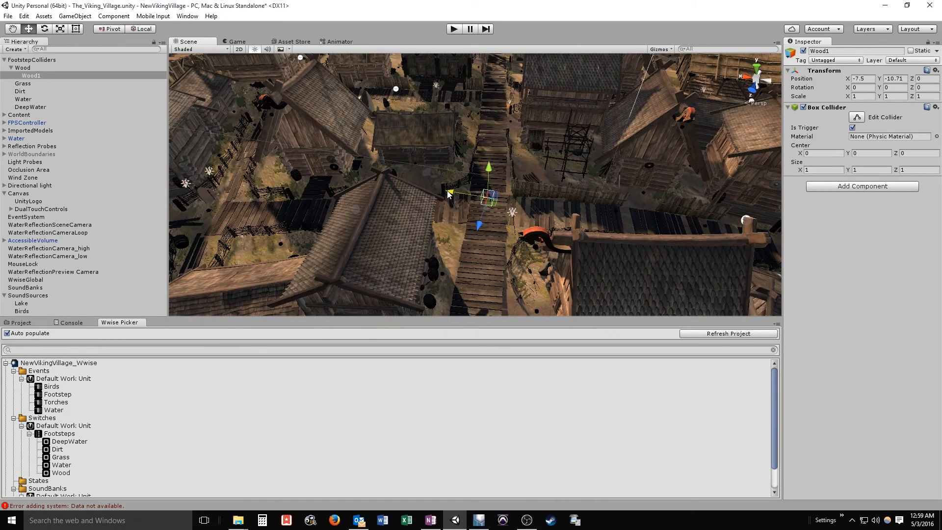
Rotate Wood1 to about -7.32 around Y and slide it along the walkway to about X -4.36, Z -24.42
left_click(886, 87)
left_click_drag(881, 89, 751, 91)
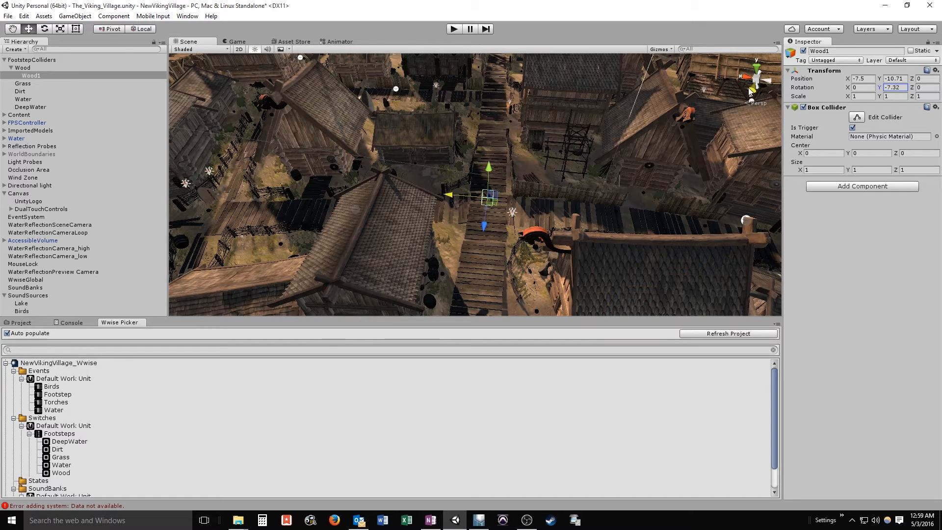
left_click_drag(490, 197, 501, 92)
right_click_drag(550, 128, 543, 105)
key("a")
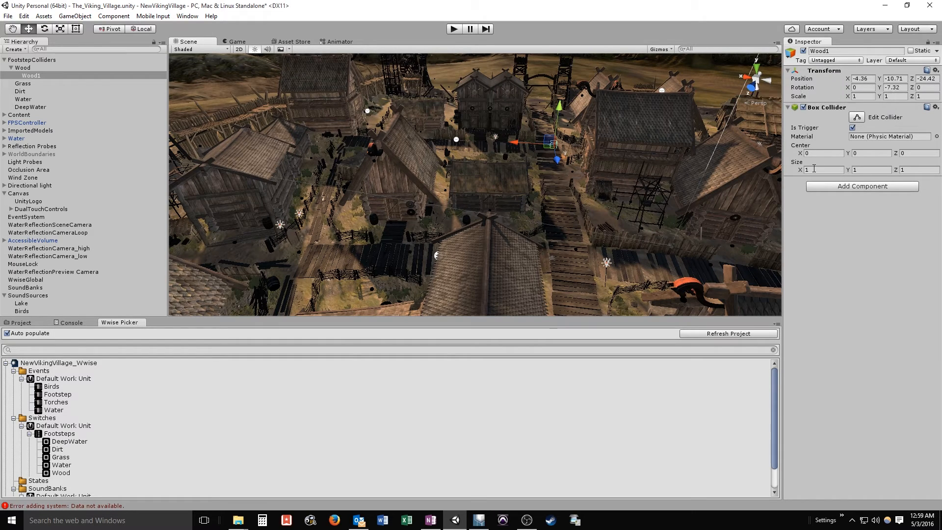
Scale Wood1 to about X 3.12, Y 4.01, Z 48.24 and set its Y rotation to -9.15 to follow the walkway
mouse_move(847, 96)
left_mouse_down()
mouse_move(870, 101)
mouse_move(853, 98)
mouse_move(858, 112)
left_mouse_up()
left_click_drag(912, 99, 750, 85)
key("w")
right_click_drag(575, 137, 576, 137)
key("d")
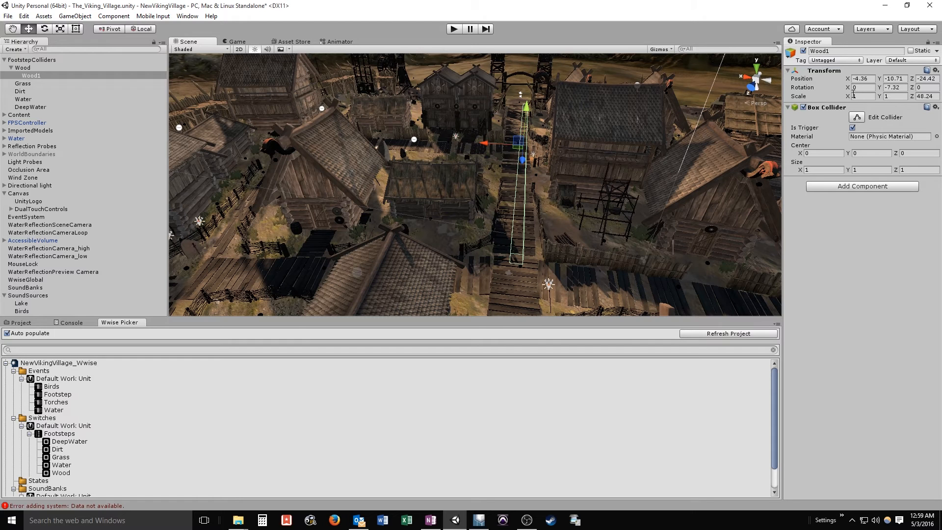
left_click_drag(853, 96, 900, 98)
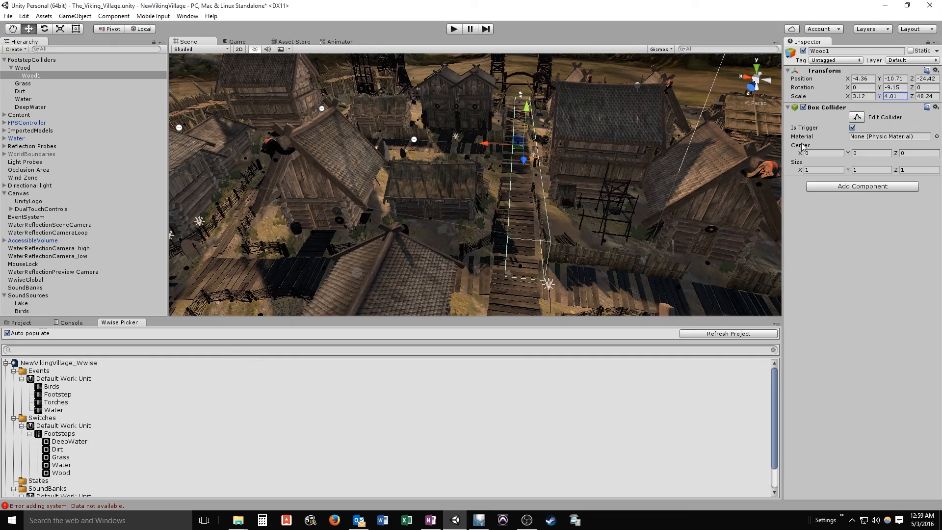
Shift Wood1 along the walkway to about X -2.43, Z -30.37
key("w")
mouse_move(687, 180)
right_mouse_down()
mouse_move(660, 174)
mouse_move(688, 170)
mouse_move(669, 174)
right_mouse_up()
key("d")
mouse_move(469, 150)
left_mouse_down()
mouse_move(460, 153)
mouse_move(469, 137)
left_mouse_up()
right_click_drag(469, 137, 510, 245)
key("e")
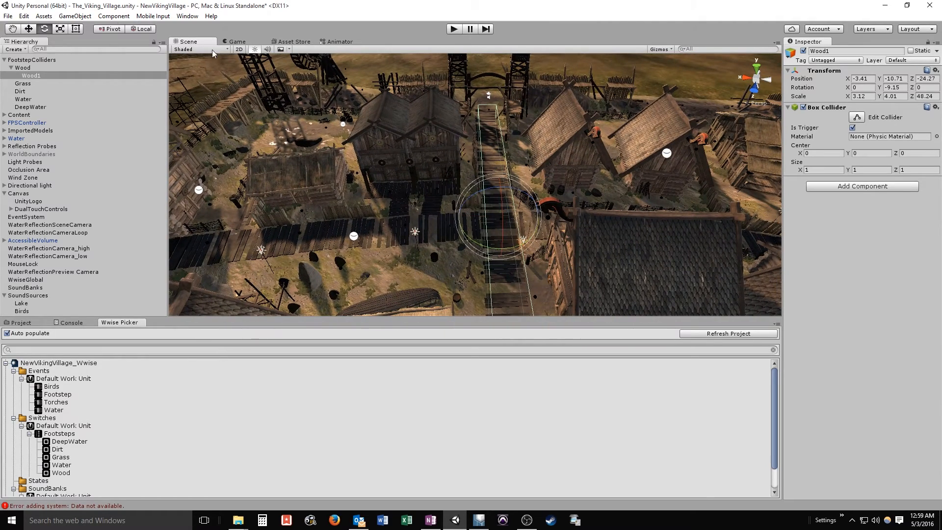
key("w")
left_click_drag(503, 249, 507, 207)
Align Wood1 with the gate end of the walkway at about X -3.04, Z -26.59 and widen its X scale to 4.01
key("w")
right_click_drag(507, 207, 780, 149)
right_click_drag(646, 225, 699, 187)
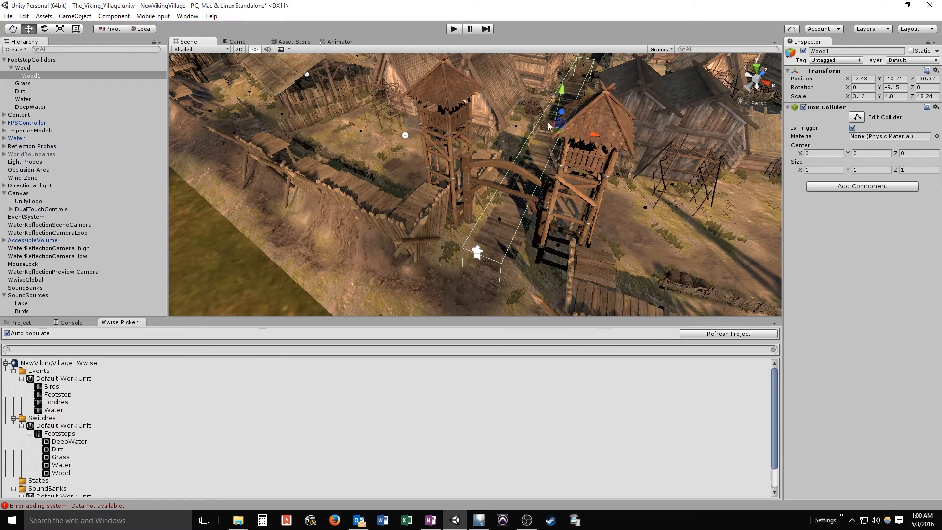
mouse_move(562, 112)
left_mouse_down()
mouse_move(575, 94)
mouse_move(572, 101)
left_mouse_up()
left_click_drag(844, 97, 867, 97)
right_click_drag(684, 120, 705, 101)
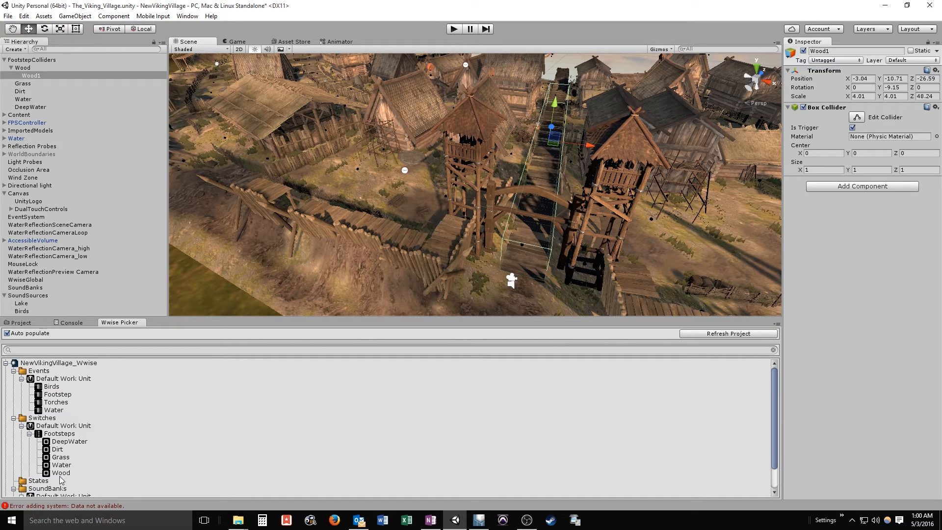
Attach the Wood switch from the Footsteps group to Wood1 and have it trigger only on AkTriggerEnter
left_click_drag(56, 476, 865, 228)
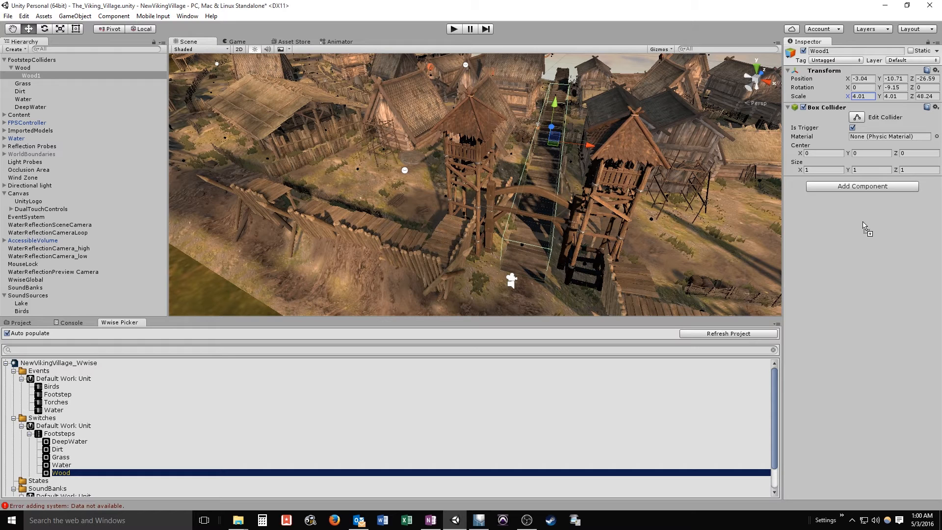
left_click_drag(863, 222, 862, 221)
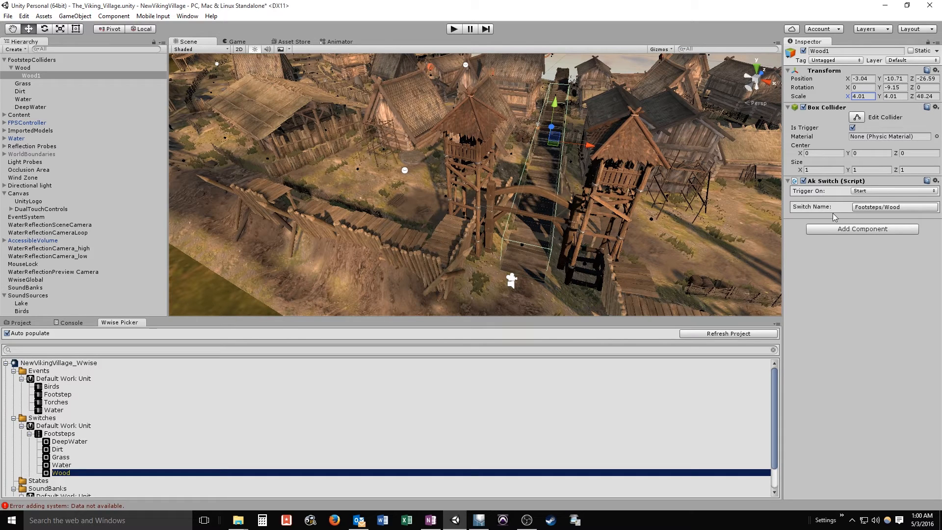
left_click(901, 192)
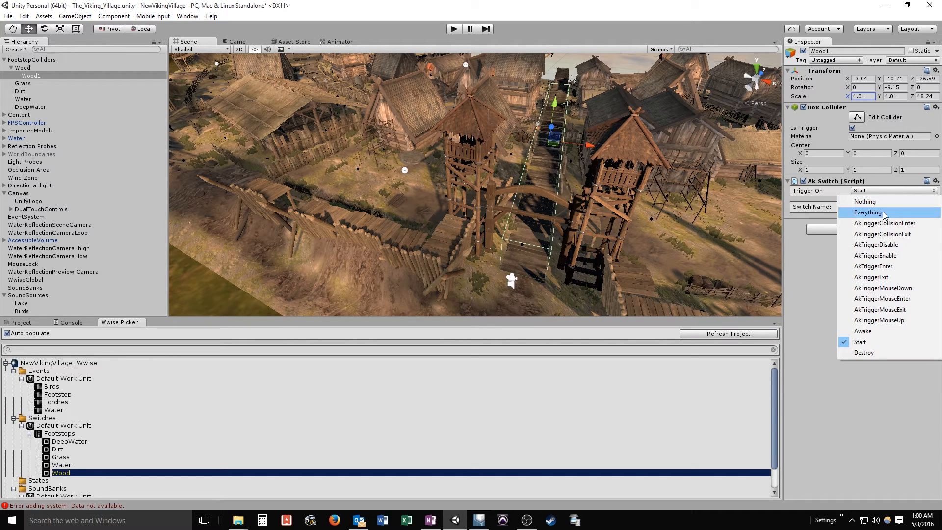
left_click(876, 268)
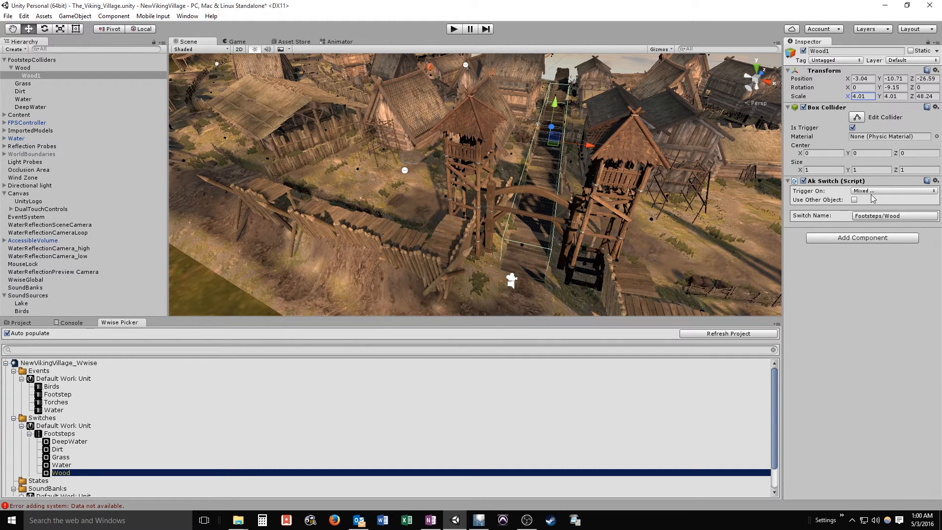
left_click(886, 192)
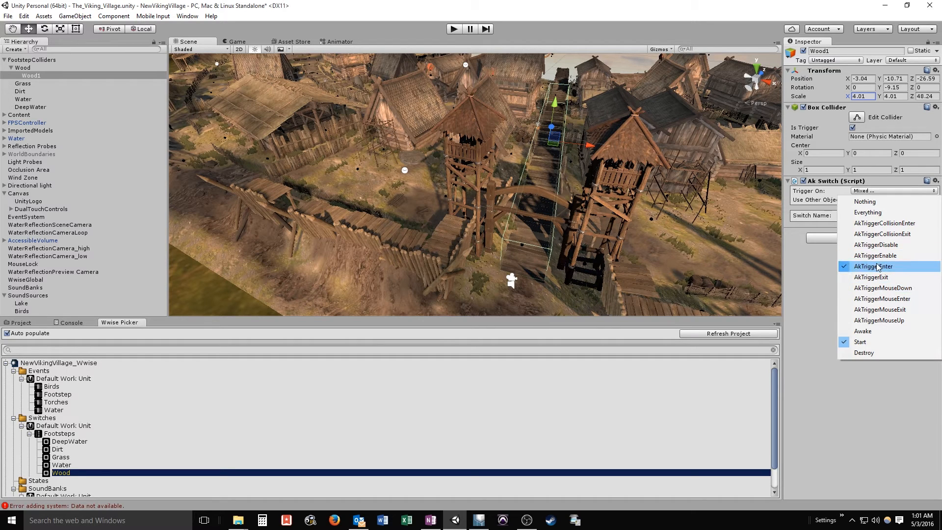
left_click(864, 342)
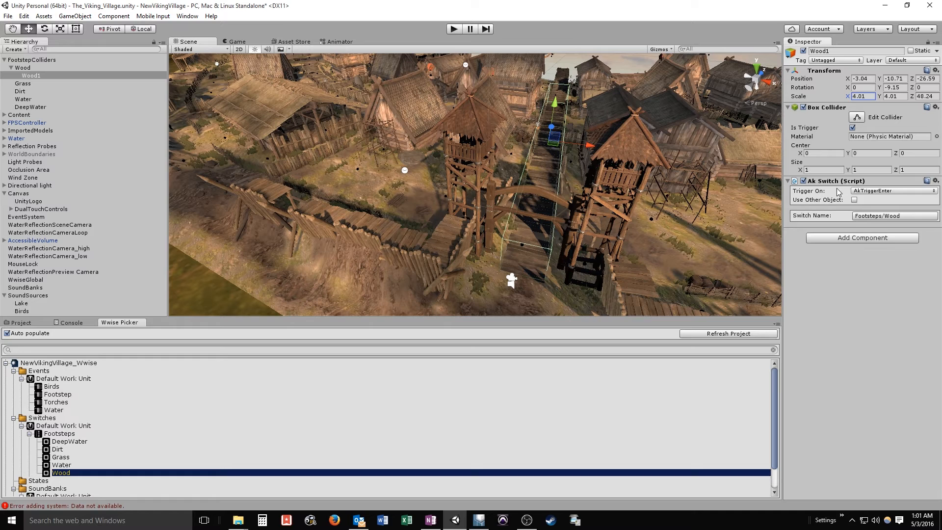
Enable Use Other Object on Wood1's Ak Switch and check the available Footsteps switches without changing the selection
left_click(854, 200)
left_click(881, 216)
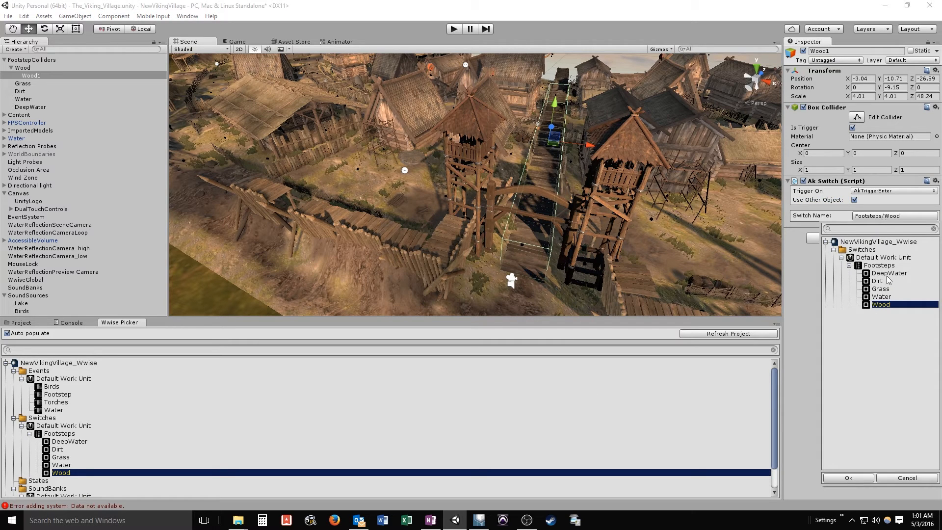
left_click(799, 281)
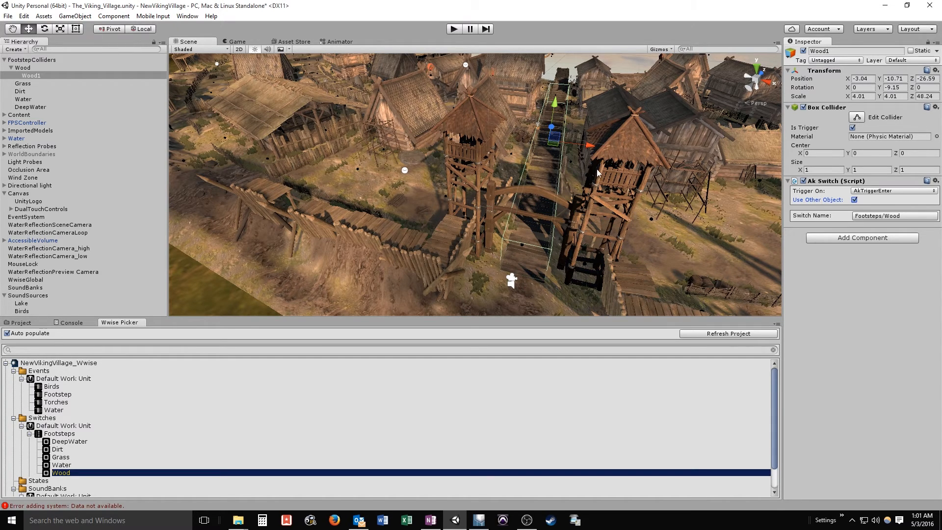
Copy Wood1, paste the duplicate into the hierarchy and nest it under the Grass object
left_click_drag(615, 166, 540, 199, "alt")
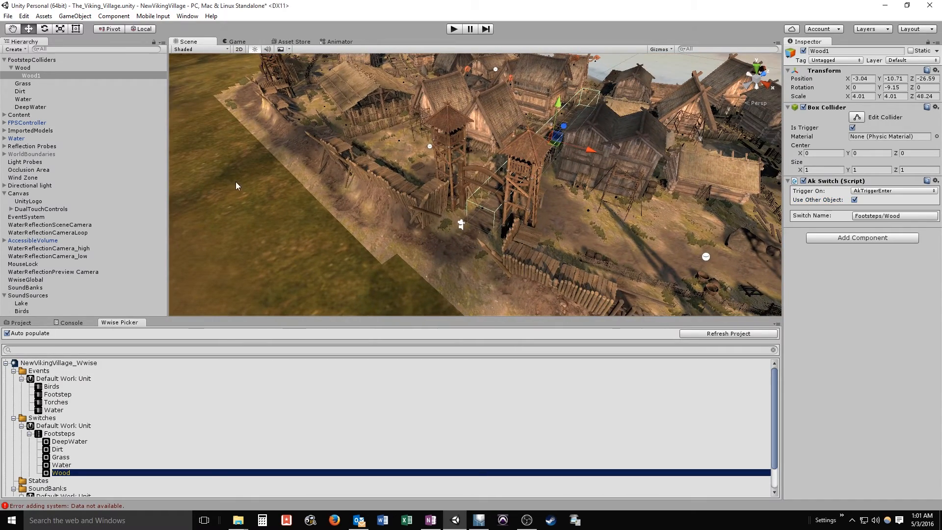
left_click(26, 84)
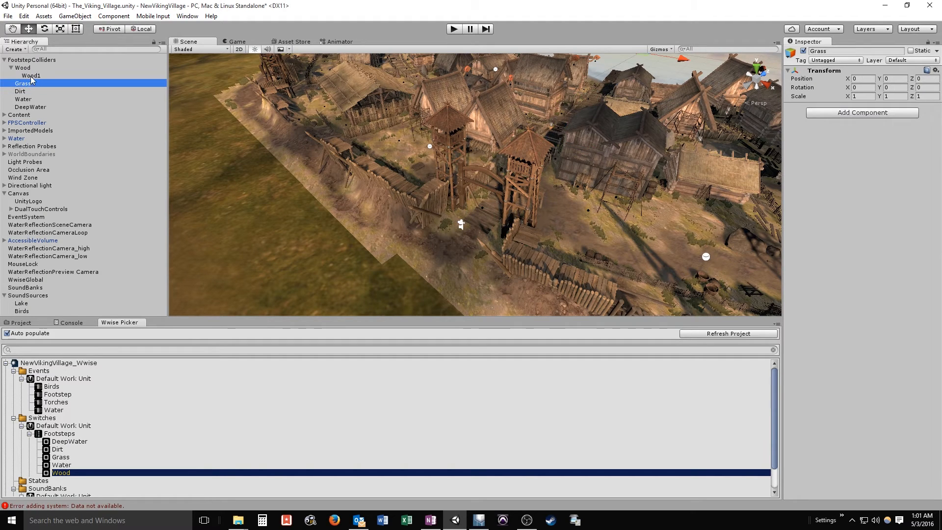
left_click(31, 76)
right_click(34, 74)
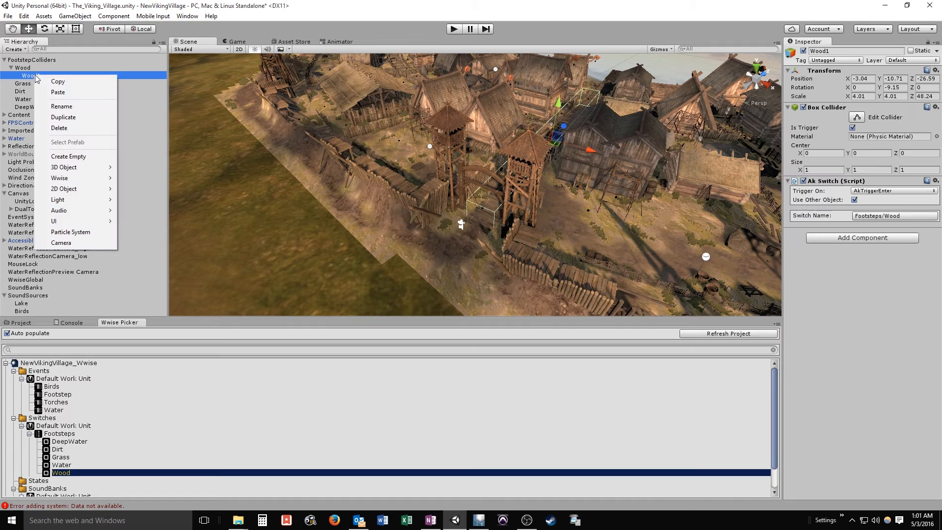
left_click(68, 81)
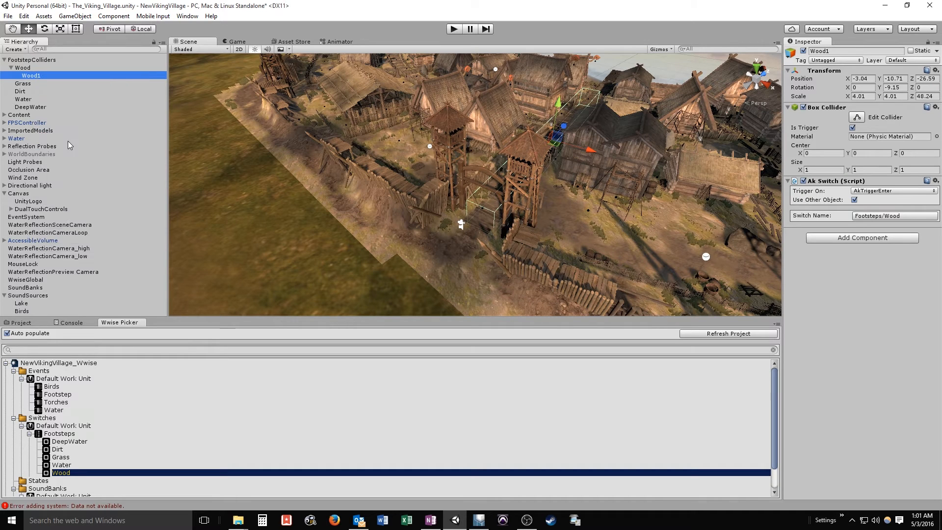
left_click(30, 60)
right_click(30, 60)
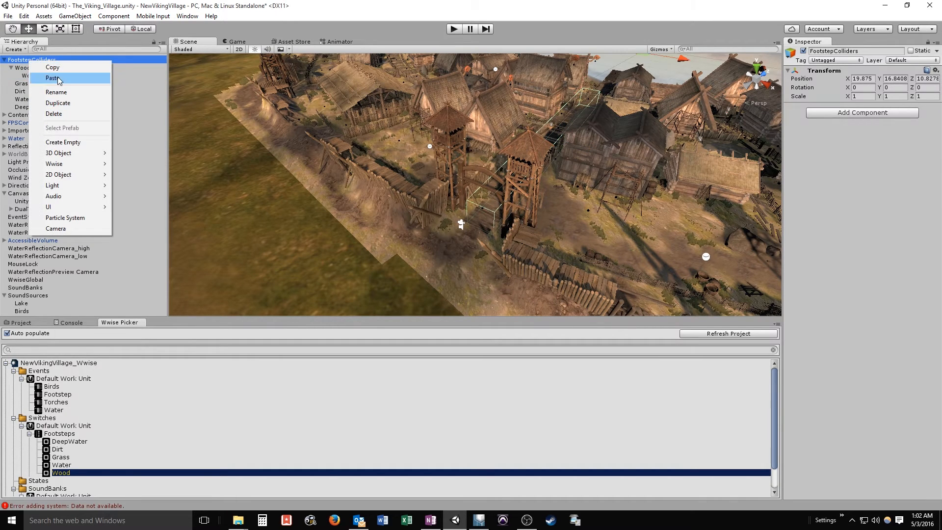
left_click(68, 79)
left_click_drag(22, 313, 29, 84)
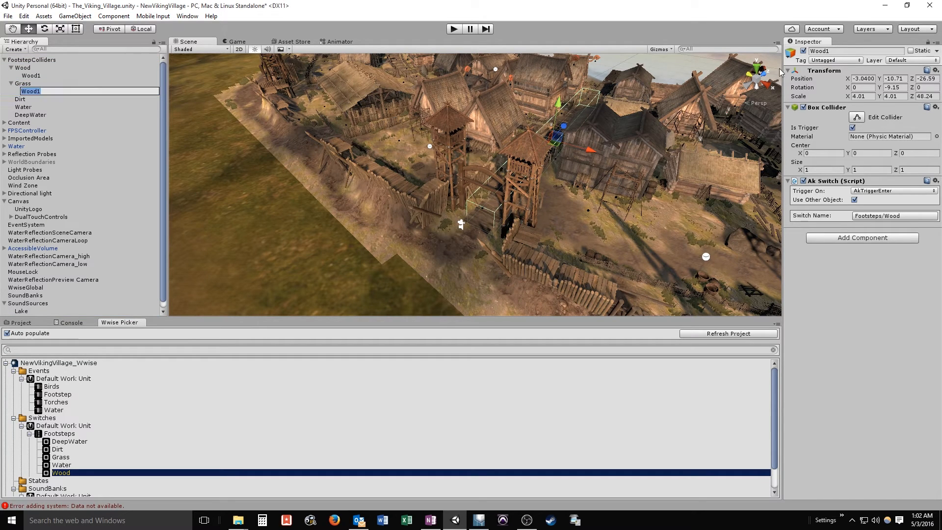
Rename the Wood1 copy under Grass as Grass1
left_click(842, 51)
type("Grass12")
key("BackSpace")
key("Return")
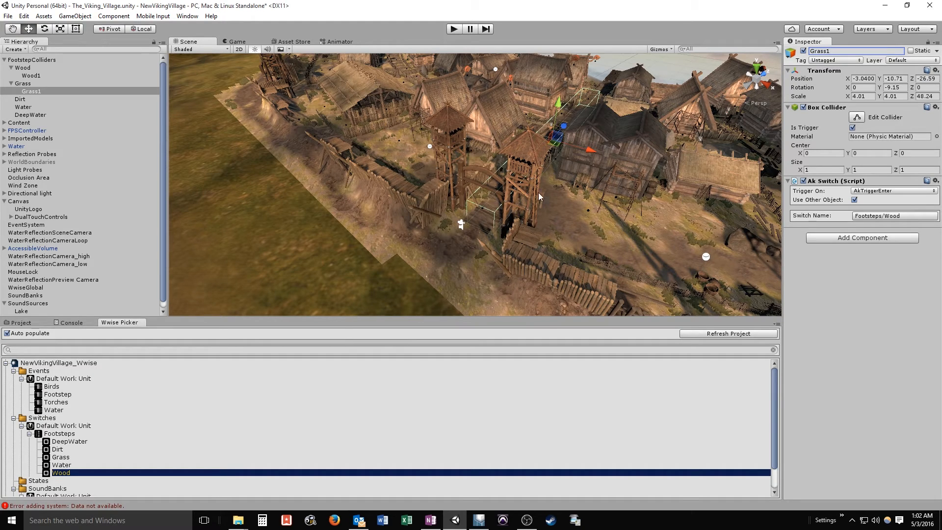
Move Grass1 outside the village gate to about X 4.96, Z -76.23 and widen its X scale to about 27.85
left_click(564, 126)
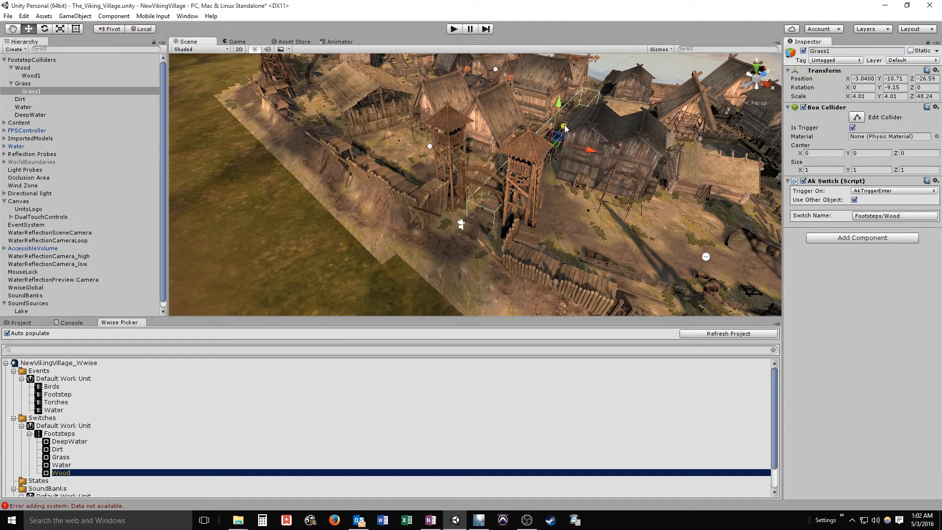
left_click_drag(564, 124, 472, 244)
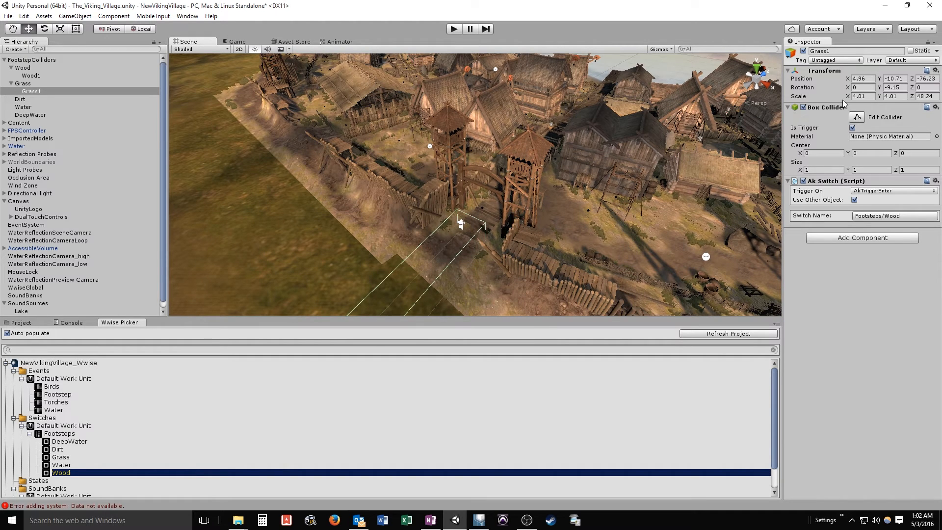
left_click_drag(847, 96, 137, 115)
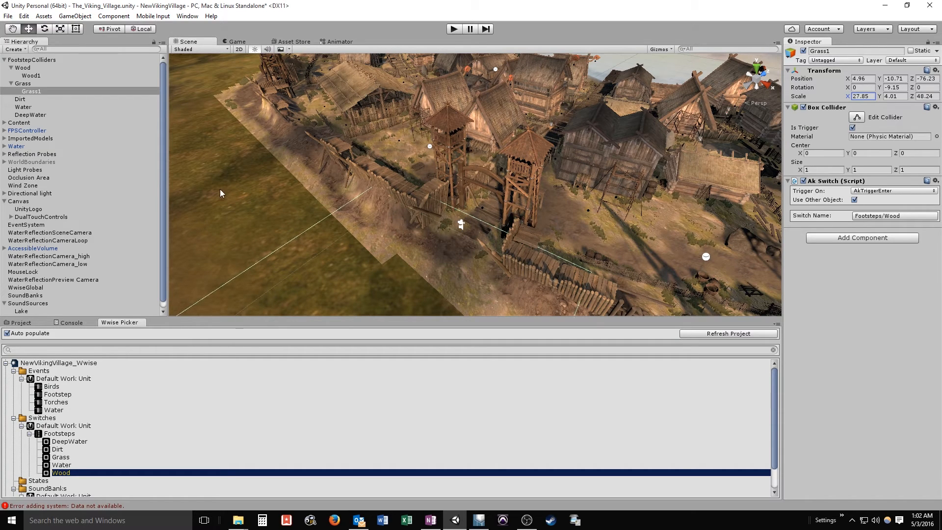
Raise Grass1 to about Y -8.84 and move it away from the gate to about X 5.72, Z -80.93
left_click_drag(563, 170, 567, 171, "alt")
left_click_drag(500, 163, 435, 159, "alt")
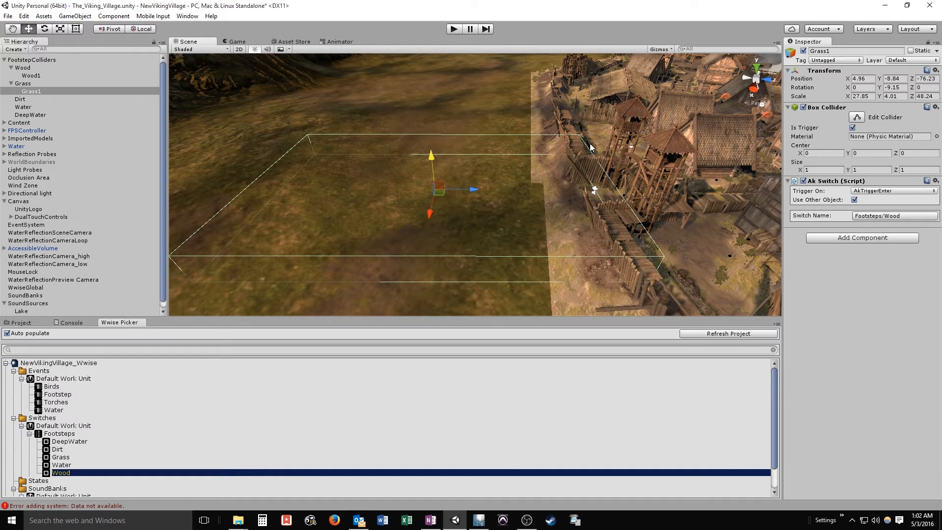
left_click_drag(624, 128, 416, 188, "alt")
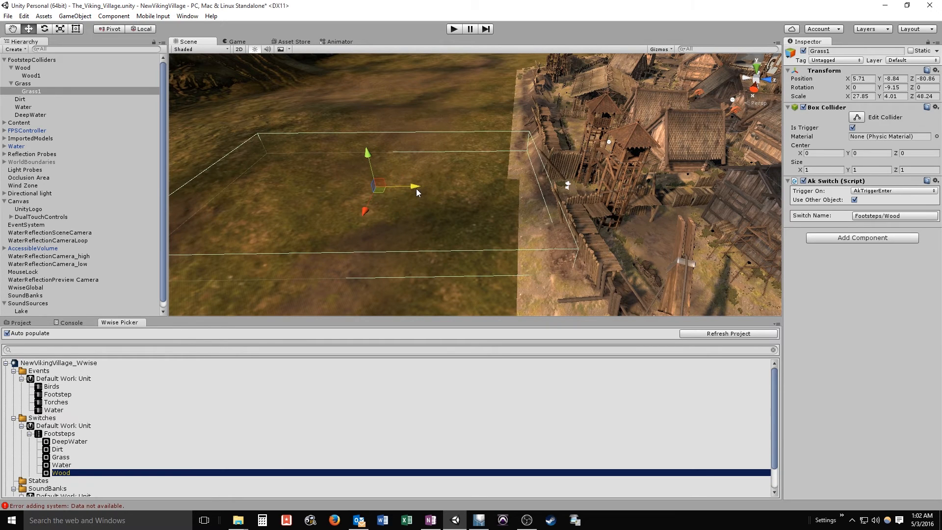
Compare the Grass1 and Wood1 colliders and move Grass1 farther from the gate to about X 6.23, Z -84.1
left_click(31, 76, "ctrl")
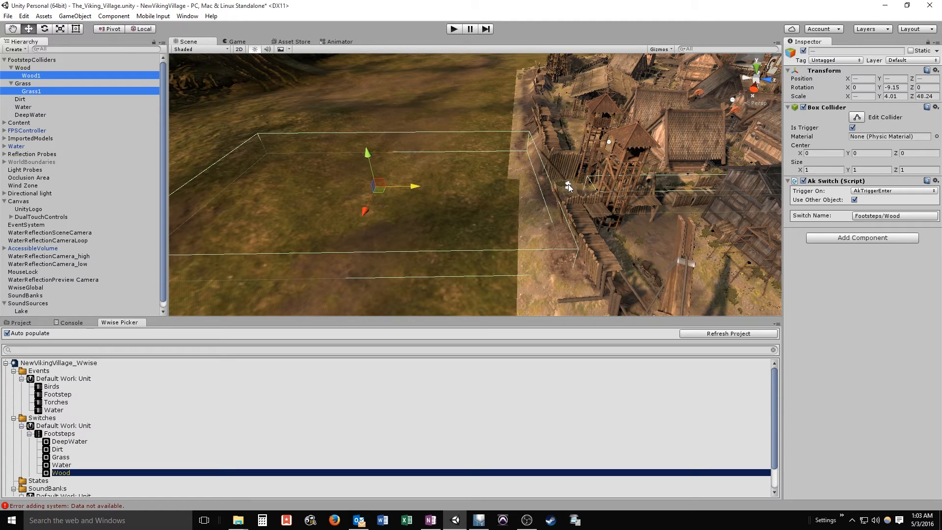
left_click(43, 75)
left_click(42, 90)
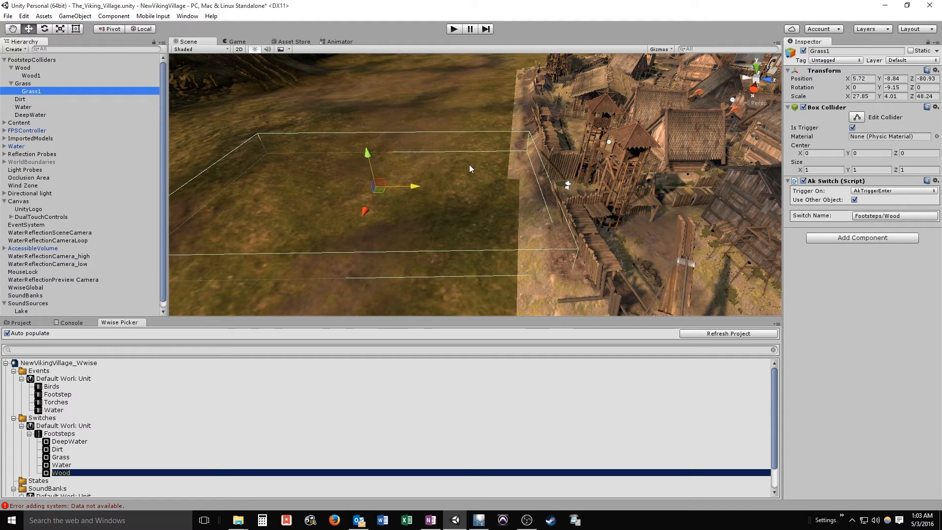
left_click_drag(416, 186, 391, 187)
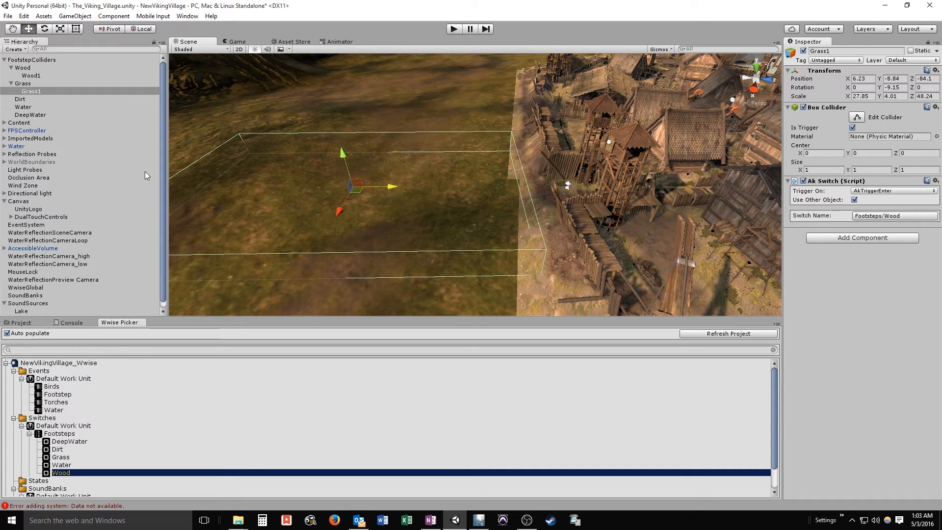
Set Grass1's Ak Switch to Footsteps/Grass after comparing its switch setting with Wood1's
left_click(37, 77)
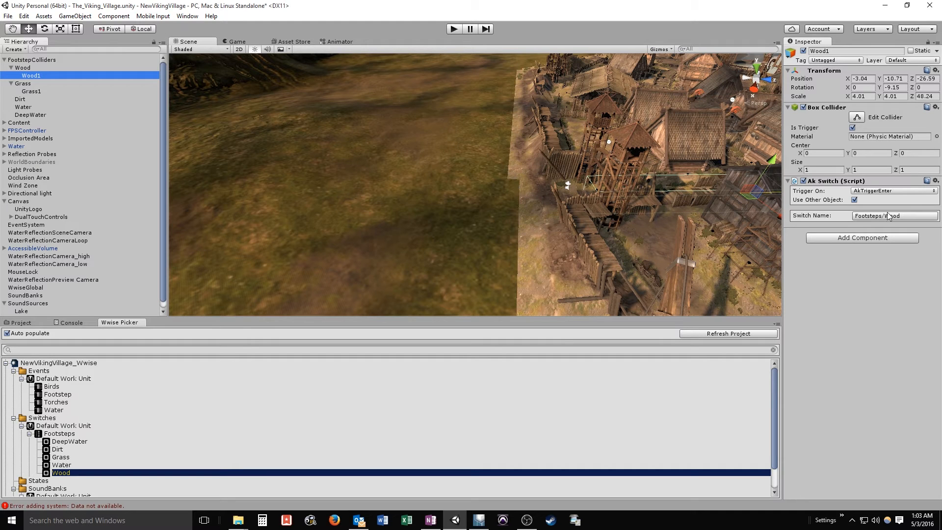
left_click(38, 94)
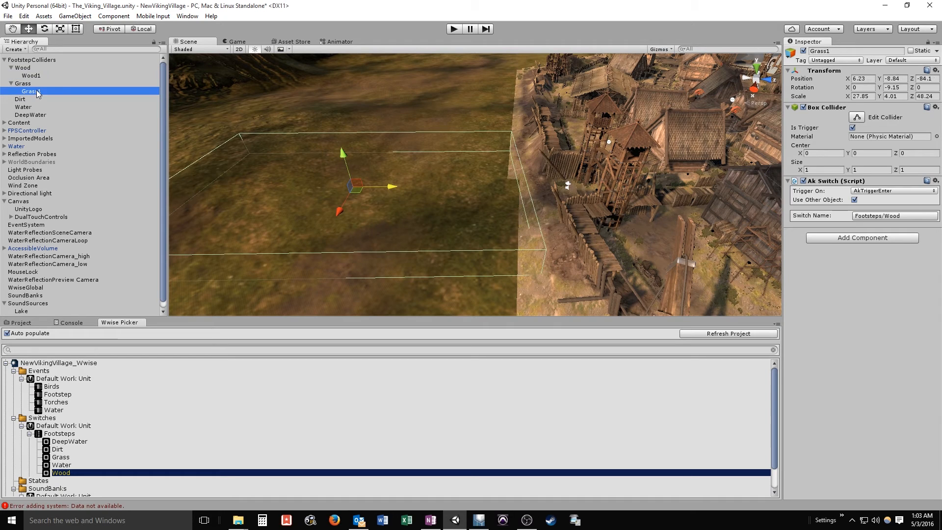
left_click(877, 217)
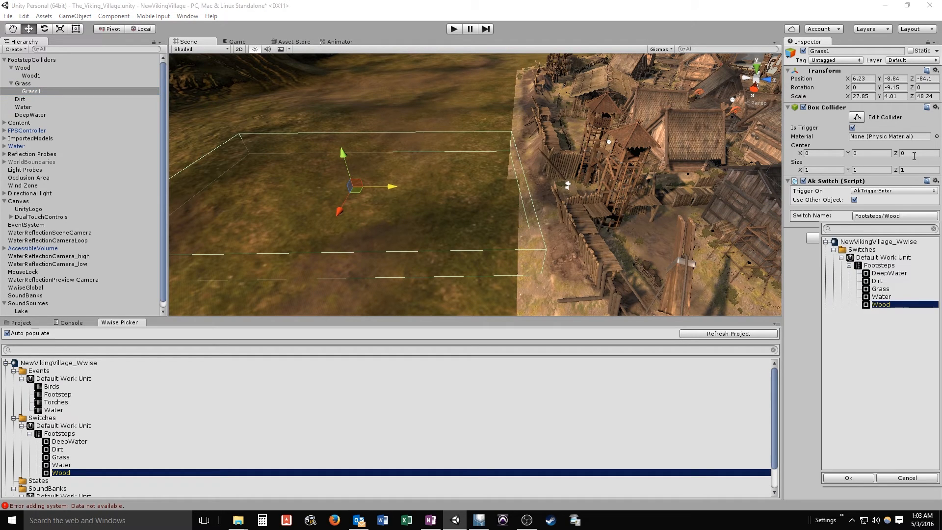
double_click(880, 289)
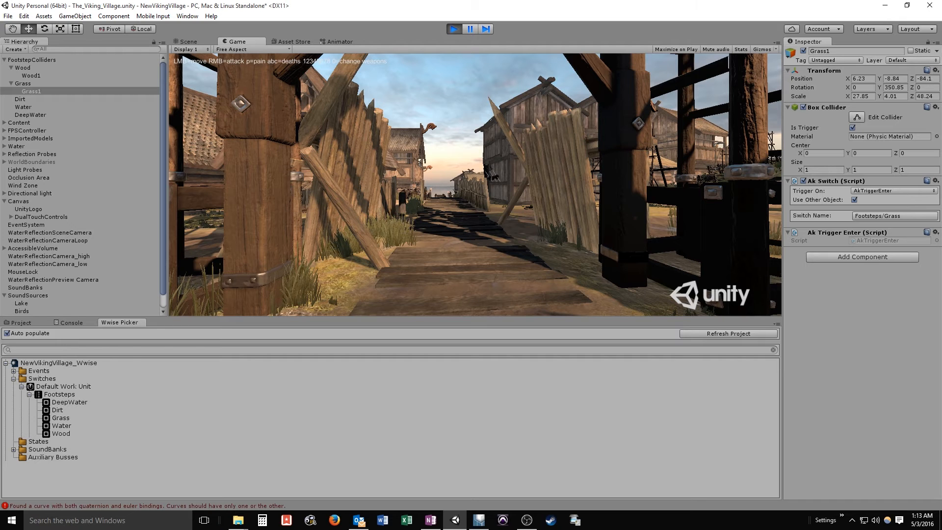
Play-test the footstep switching by walking back and forth between the wooden planks at the village gate and the grass outside
key("w")
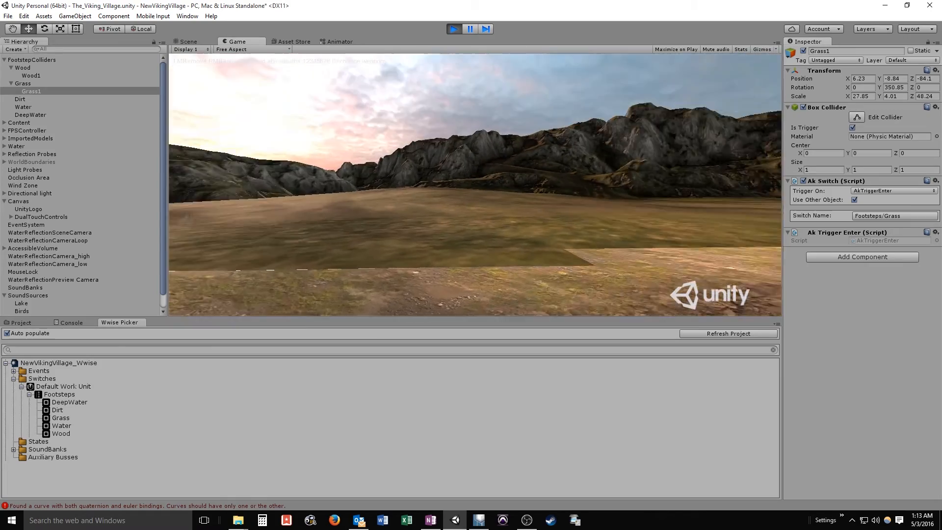
key("w")
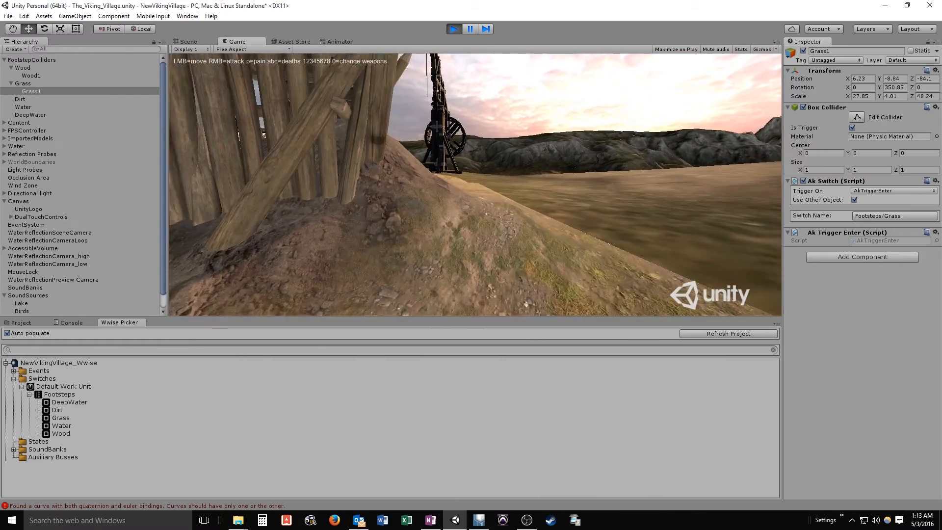
key("w")
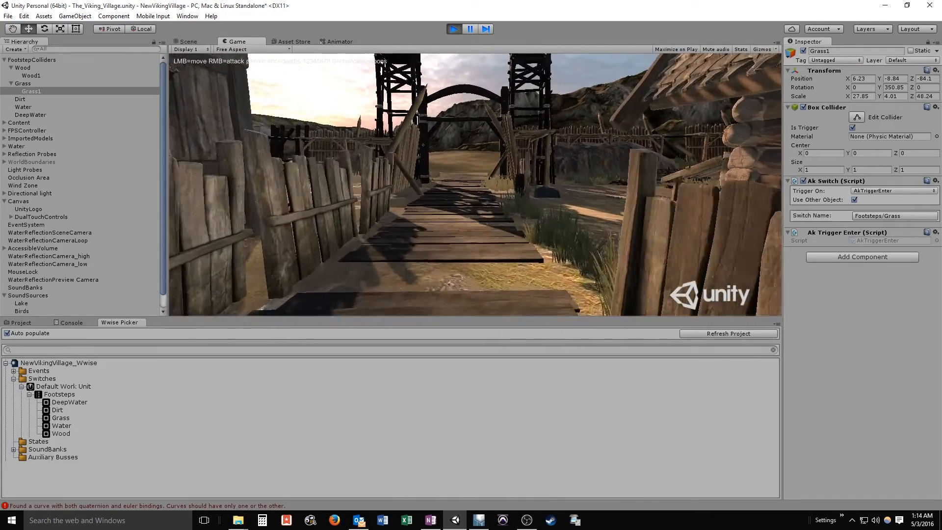
key("w")
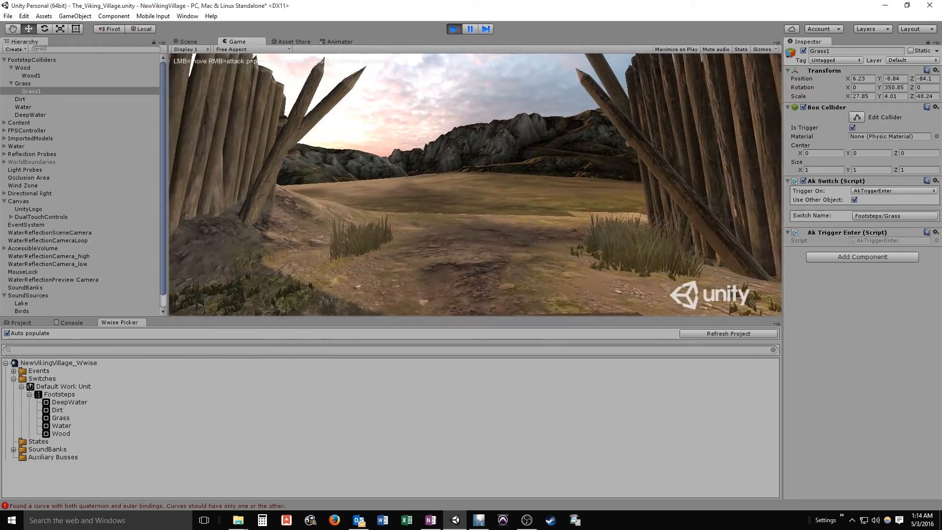
key("s")
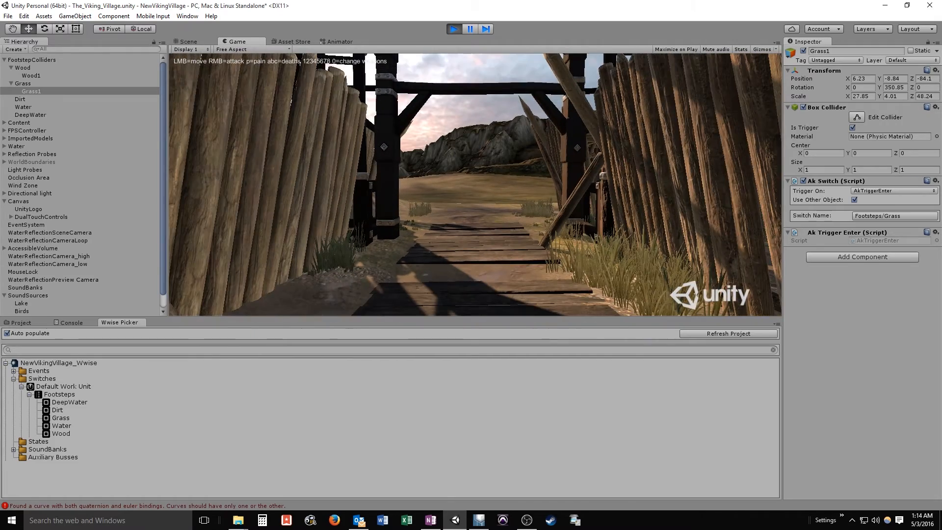
key("w")
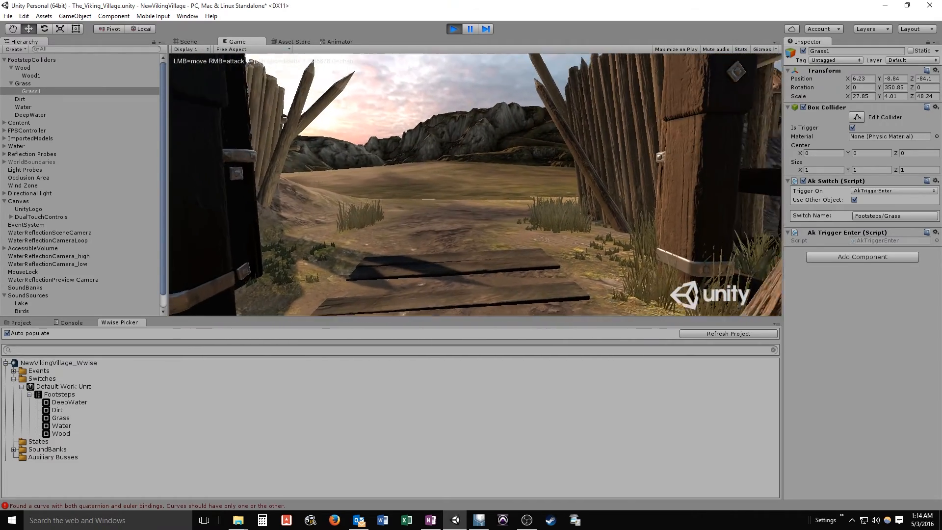
key("w")
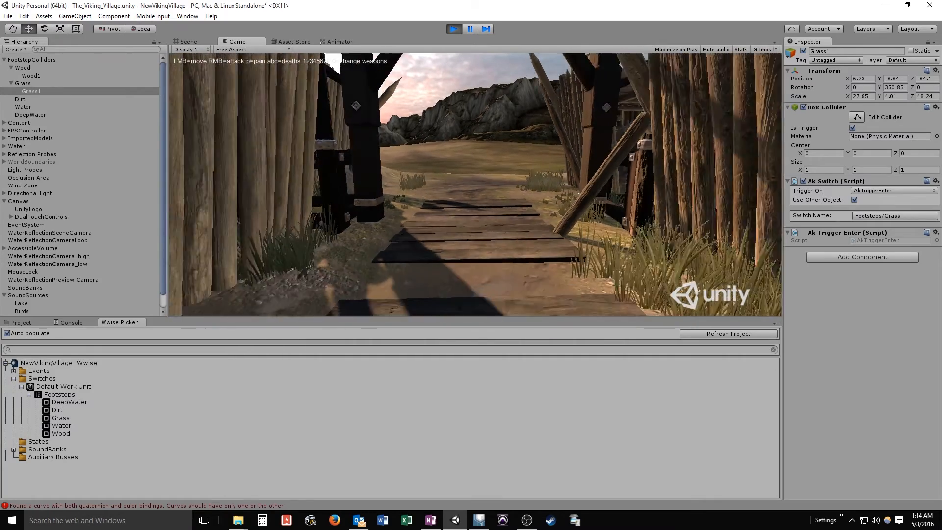
key("s")
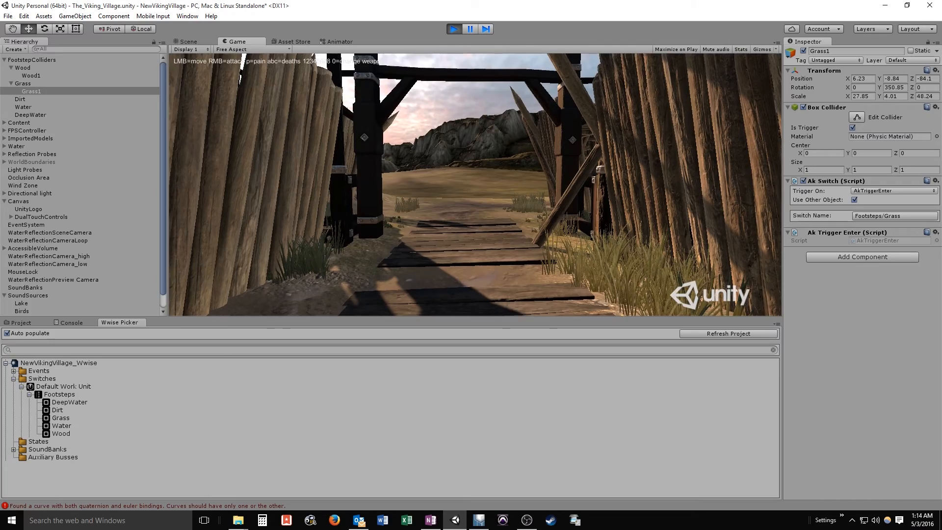
key("w")
key("w")
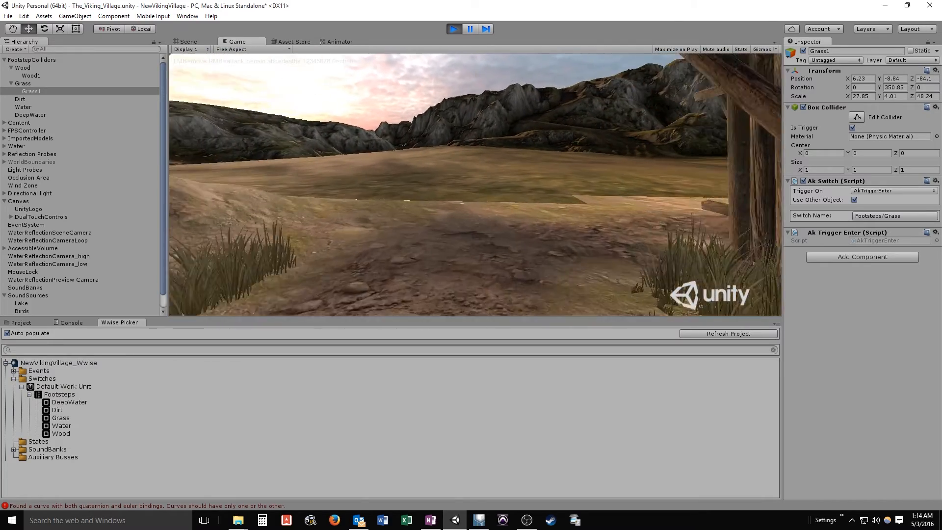
Walk through the gate once more and out to the field to check the Wood and Grass footsteps, and stop play mode
key("s")
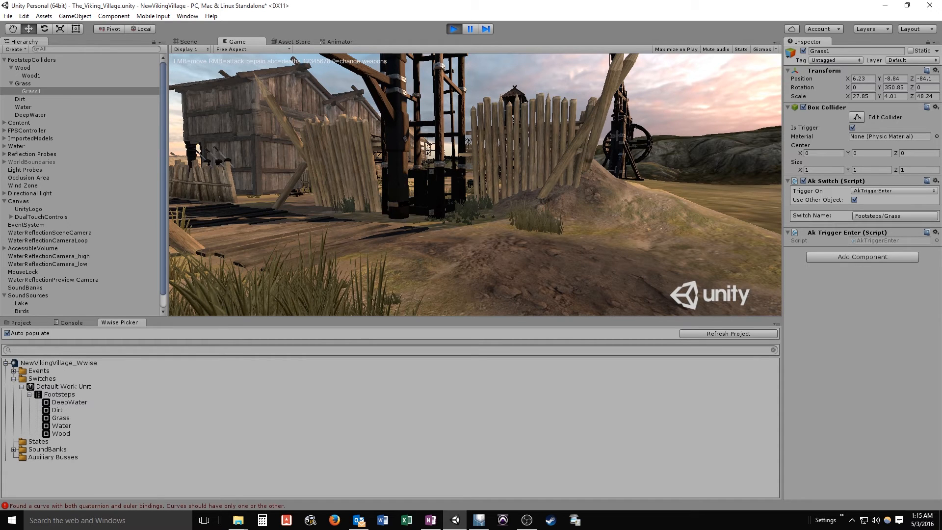
key("w")
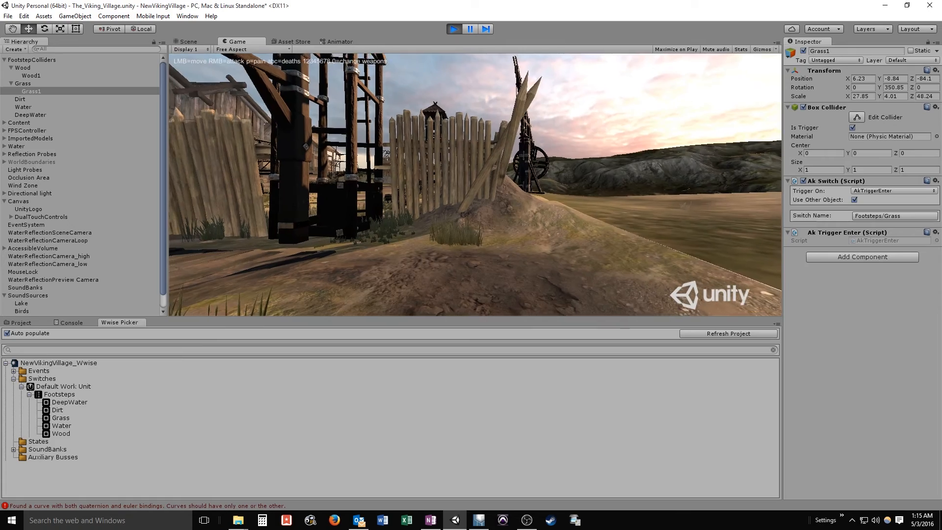
key("w")
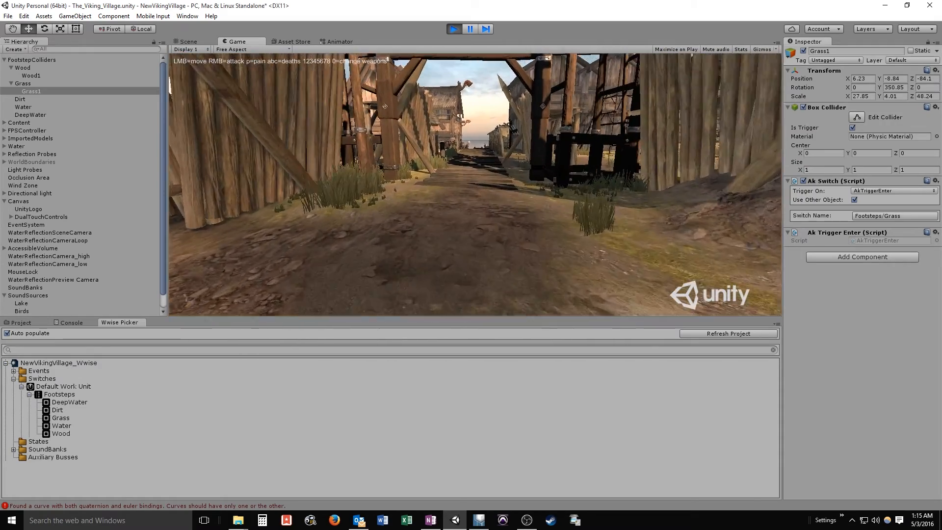
key("w")
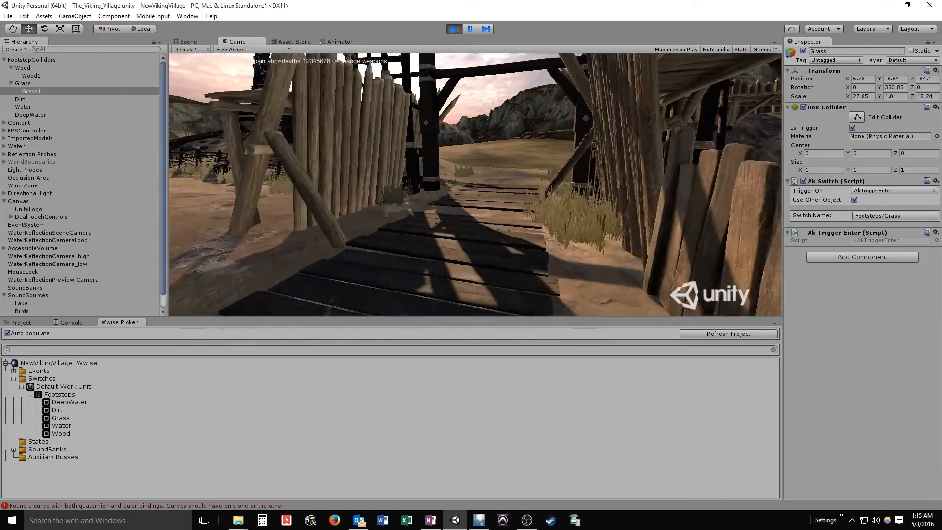
key("w")
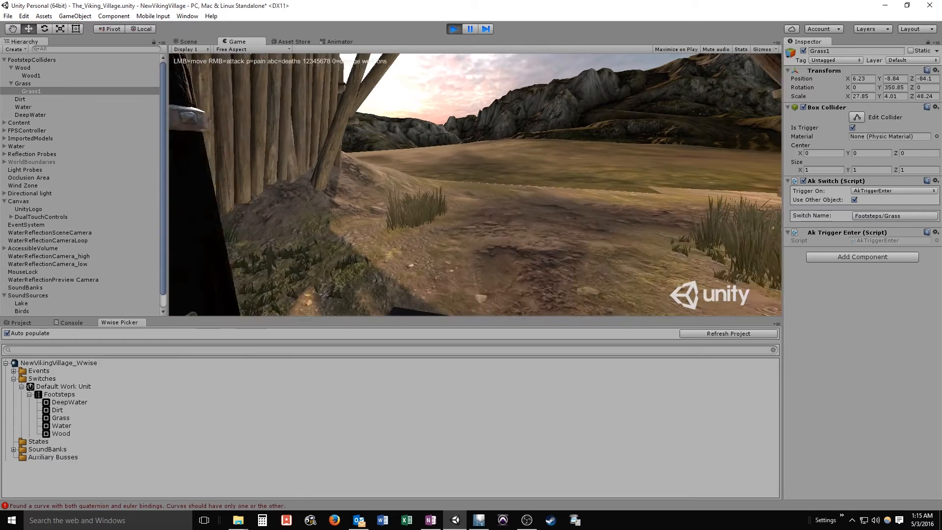
key("w")
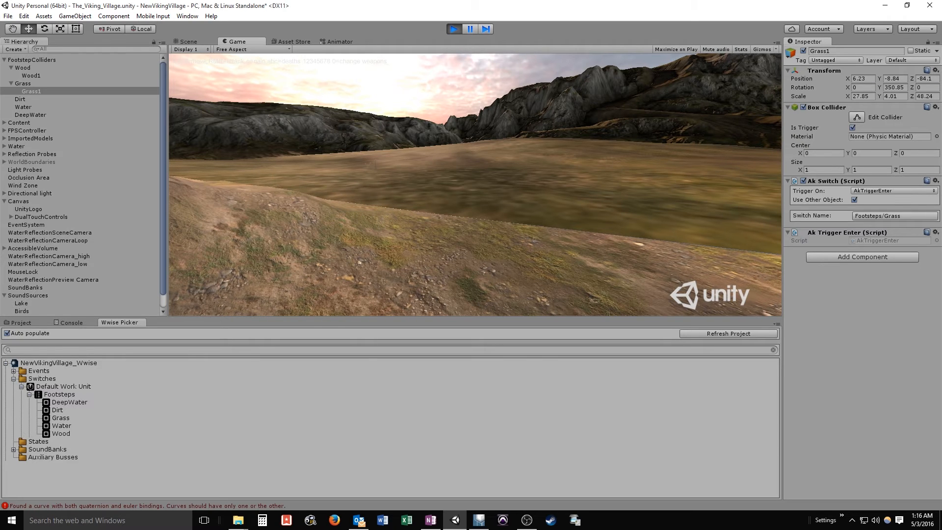
key("super")
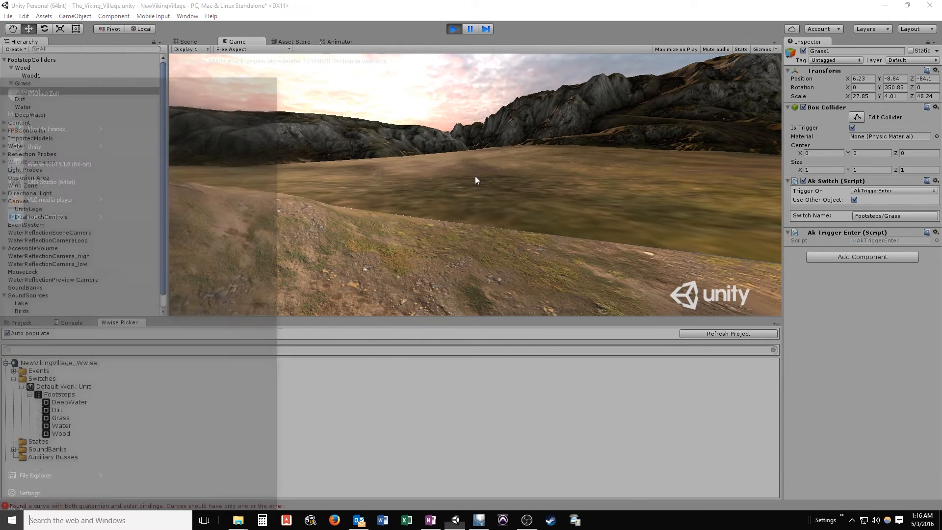
left_click(454, 27)
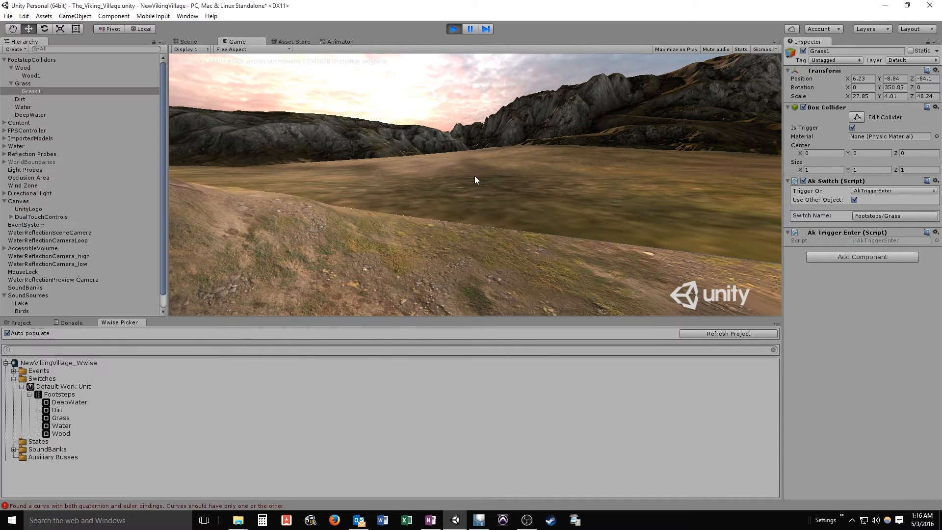
left_click(451, 28)
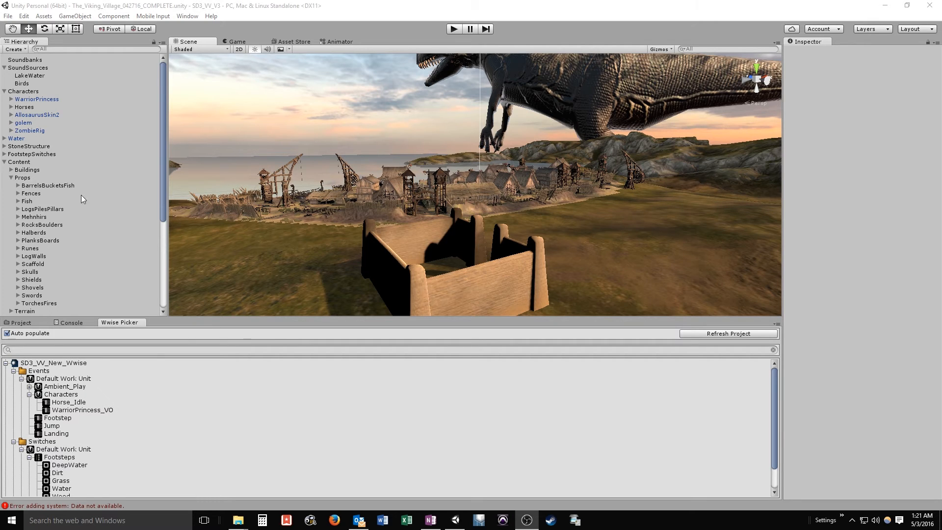
Examine the overall layout of the FootstepSwitches colliders around the village in the completed scene
left_click(37, 153)
key("f")
left_click_drag(483, 201, 407, 213, "alt")
key("w")
right_click_drag(406, 212, 524, 200)
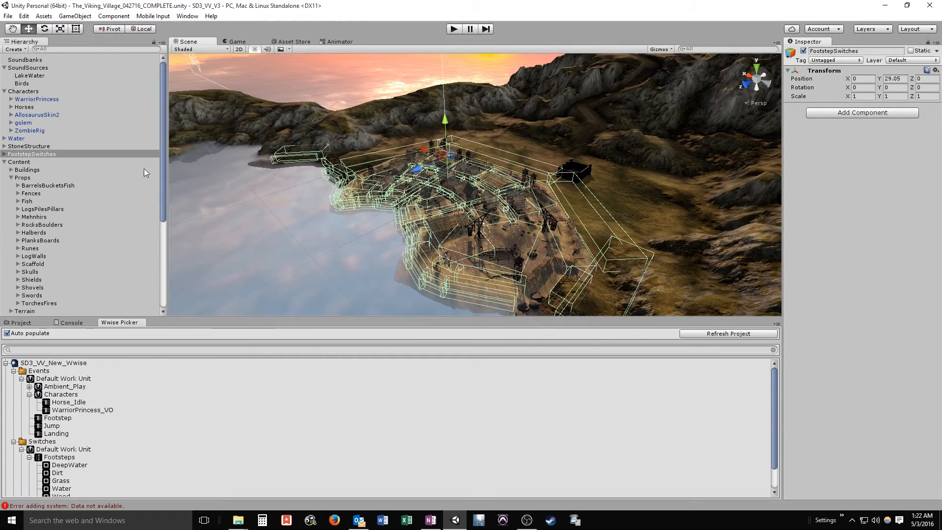
Examine the Wood, Dirt, Grass, Water and DeepWater collider groups under FootstepSwitches one by one
left_click(9, 154)
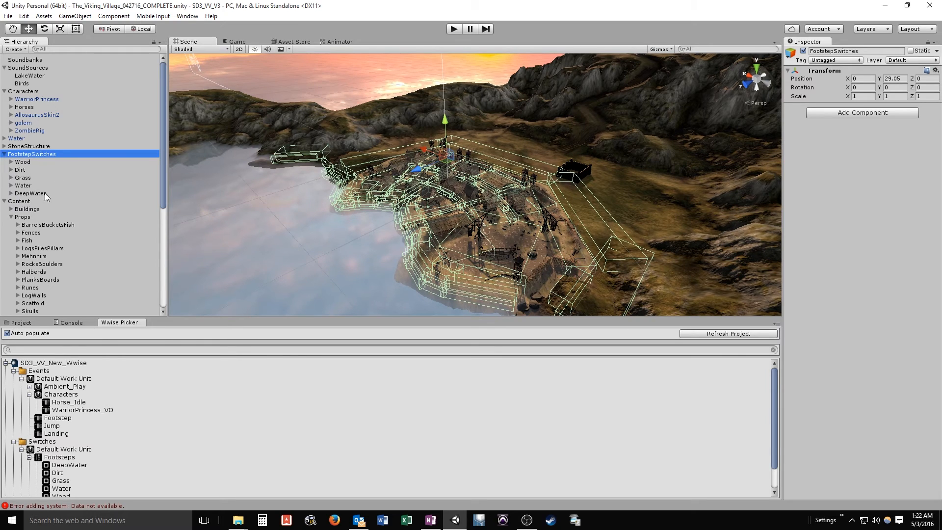
left_click(23, 162)
left_click_drag(348, 241, 204, 205, "alt")
left_click(20, 170)
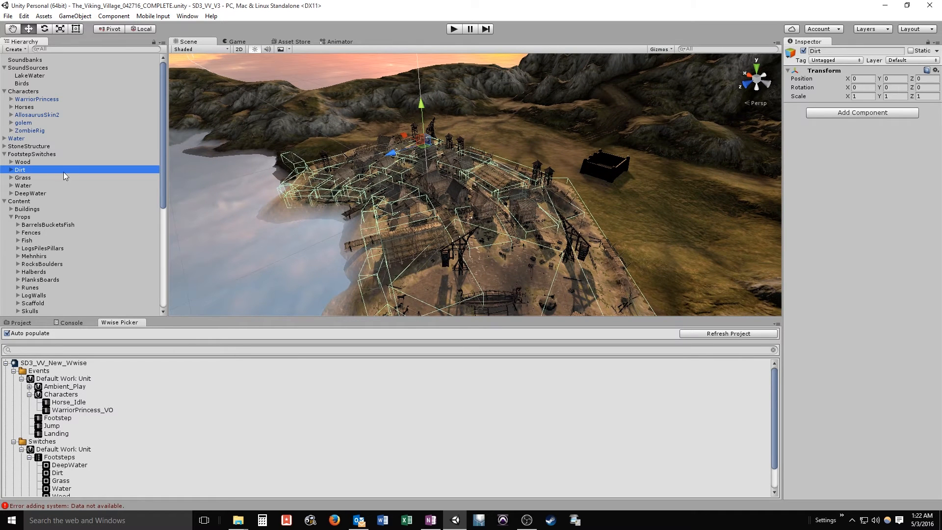
left_click(26, 179)
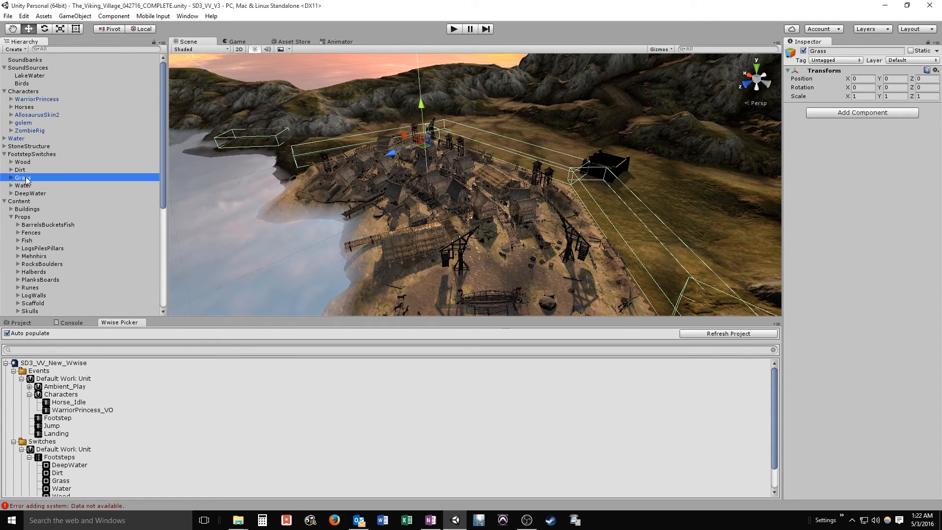
left_click(24, 186)
left_click_drag(465, 212, 445, 242, "alt")
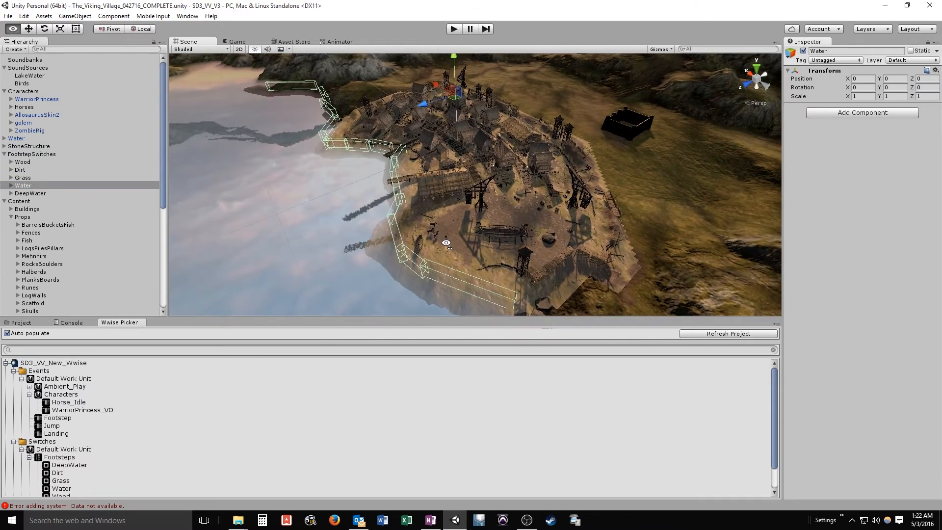
left_click(38, 195)
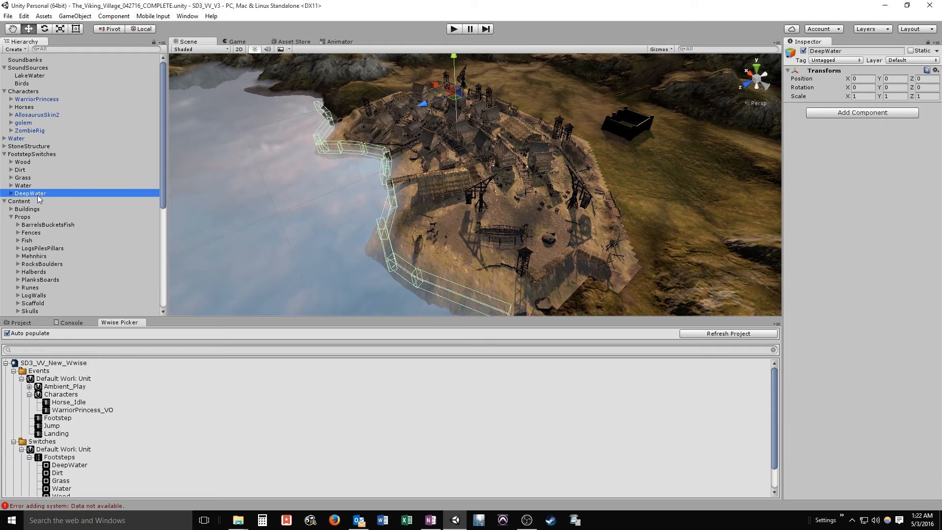
Play-test the completed scene by walking from the gate through the village to the shore and into the water
left_click(454, 29)
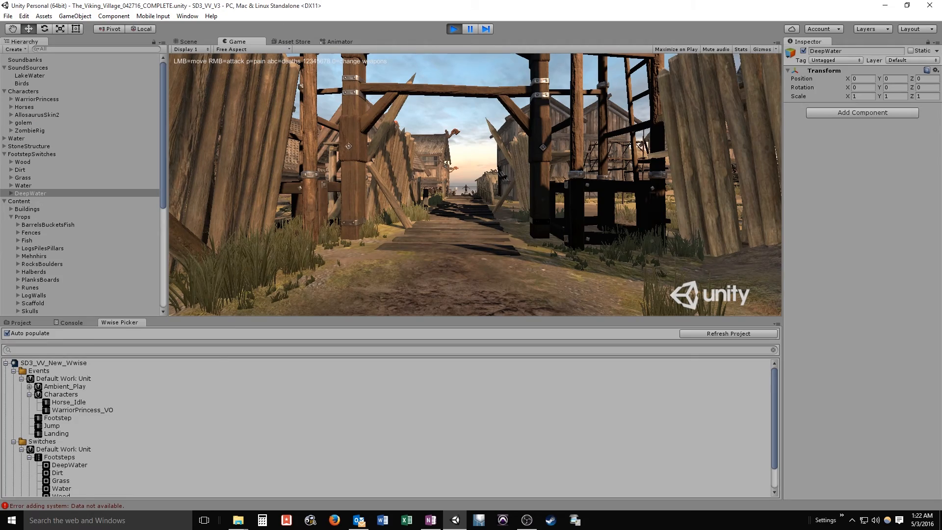
key("w")
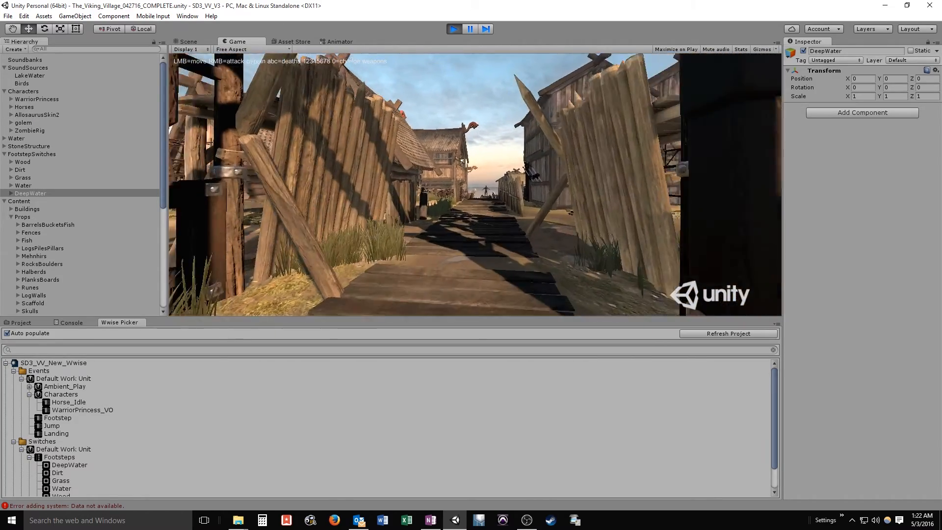
key("w")
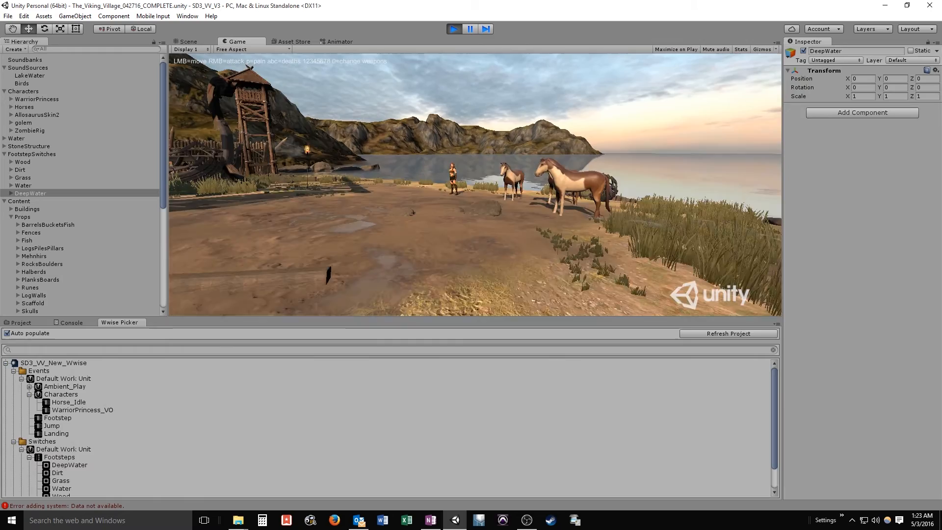
key("w")
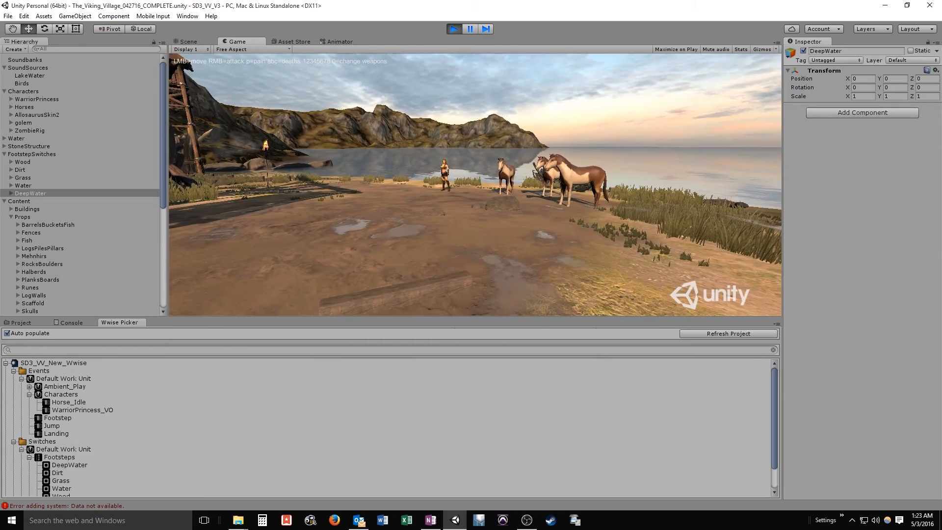
key("s")
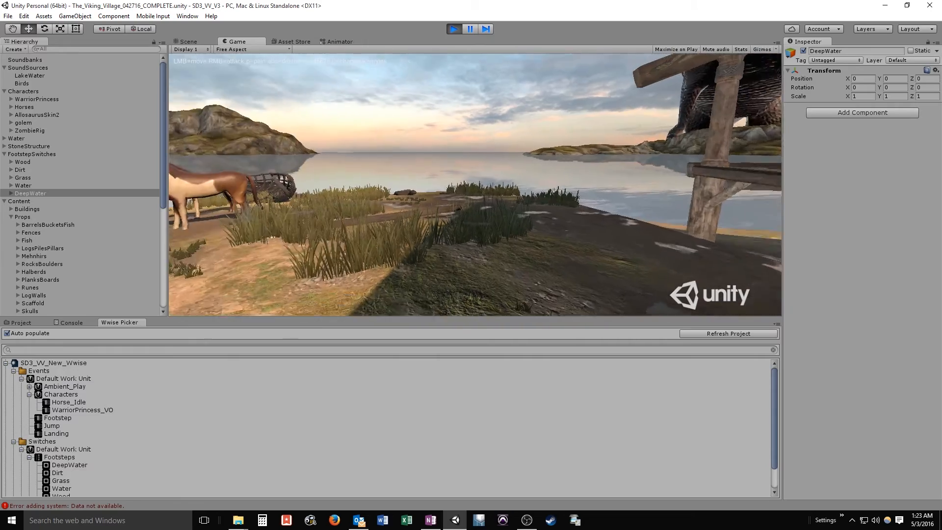
key("w")
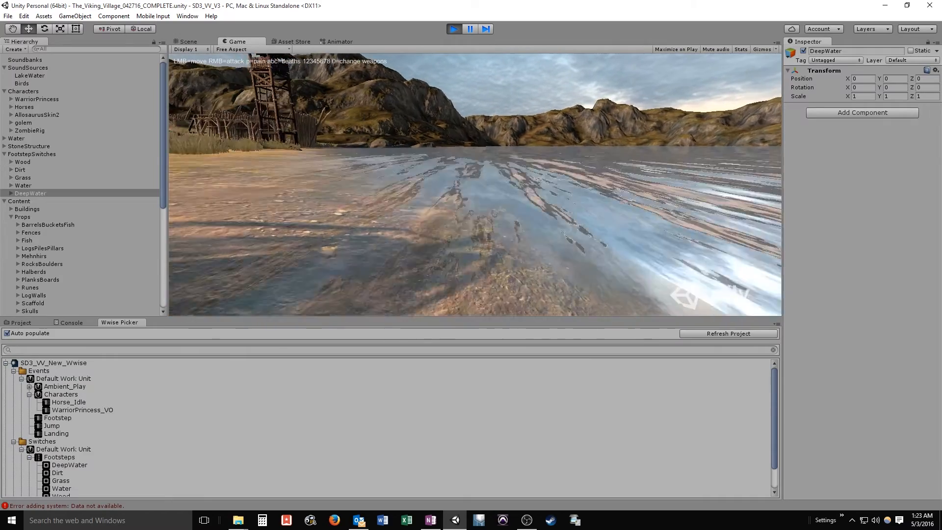
key("w")
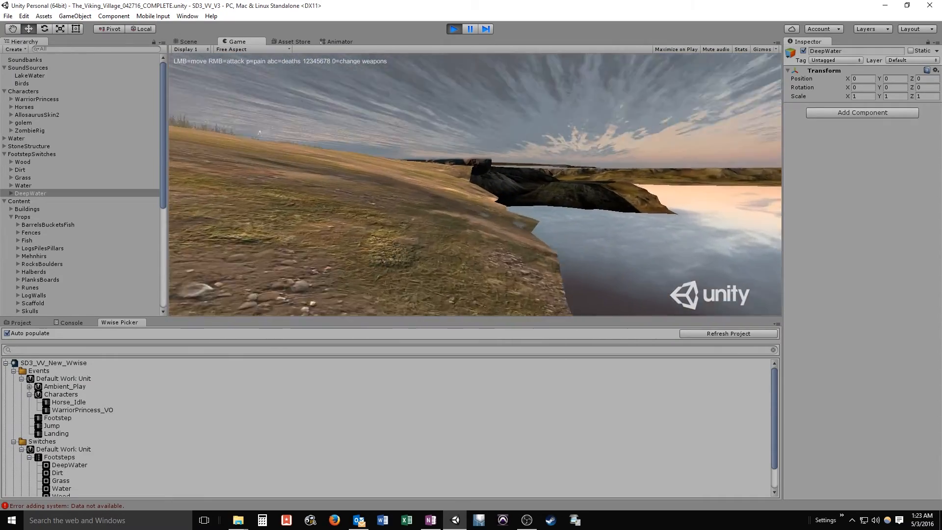
Walk from the shore back through the village in play mode to check the footsteps on each surface, and stop play mode
key("w")
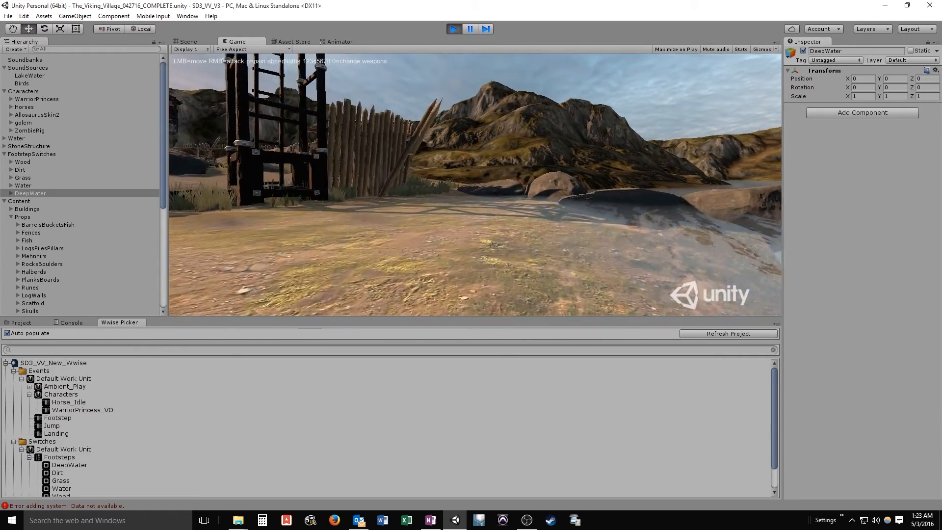
key("w")
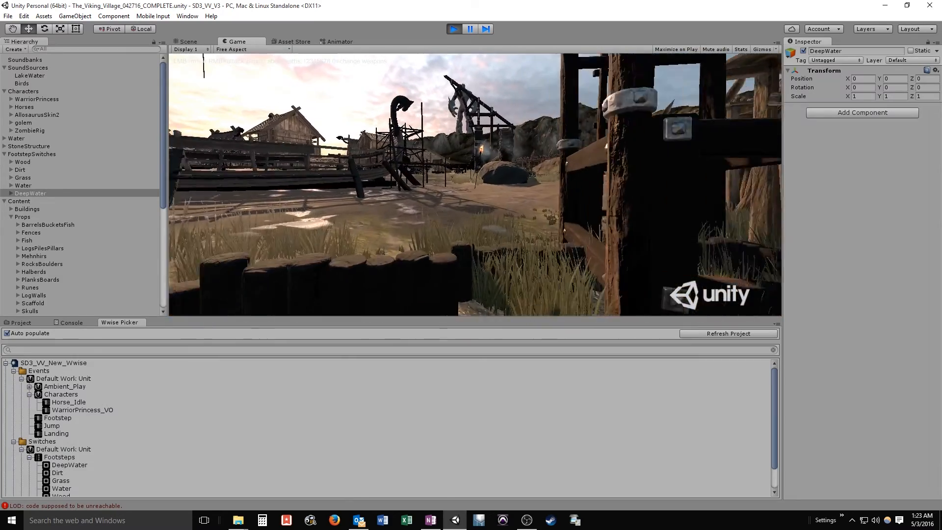
key("w")
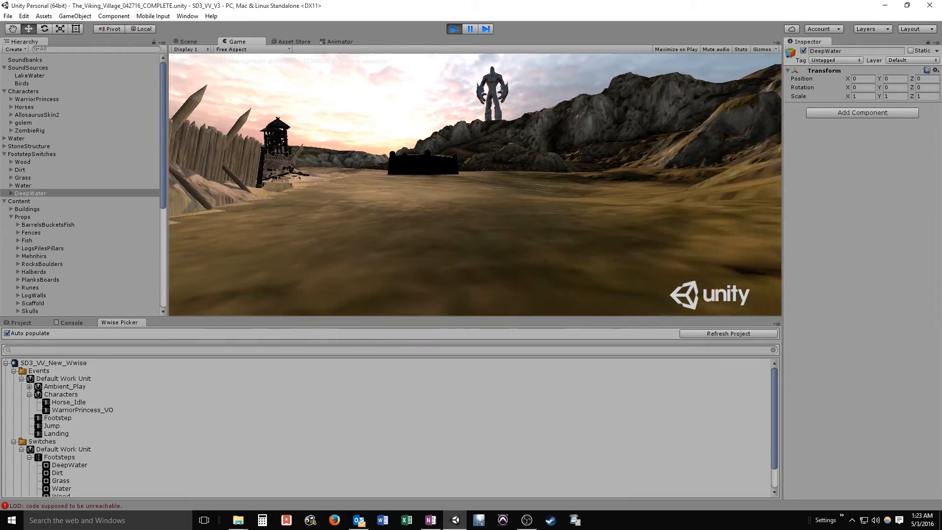
key("w")
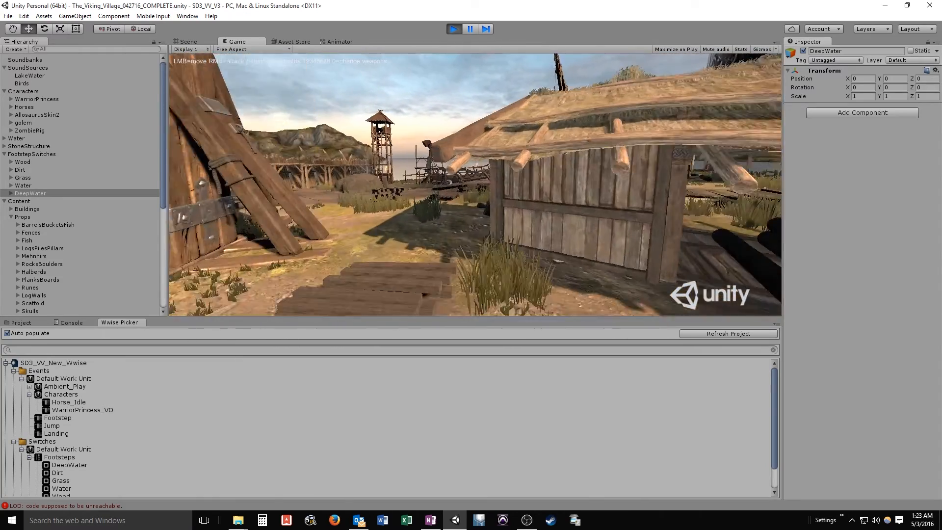
key("w")
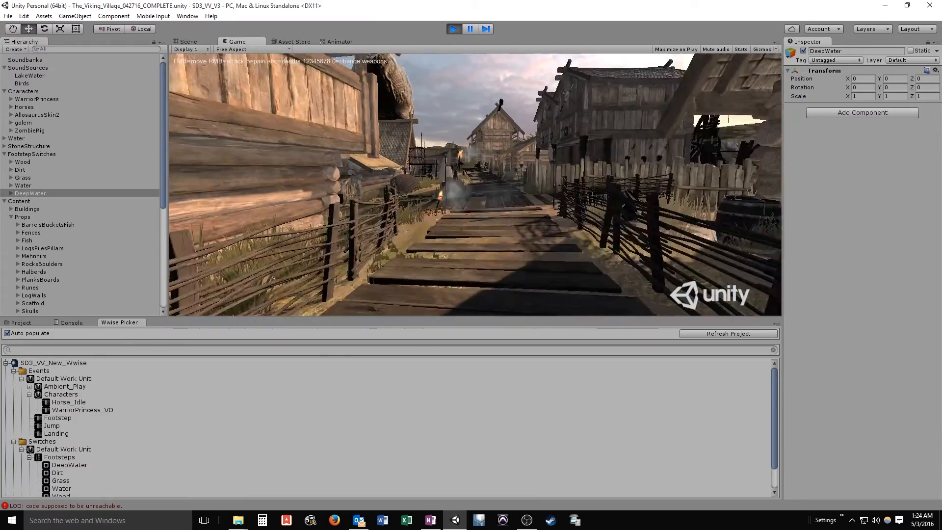
key("w")
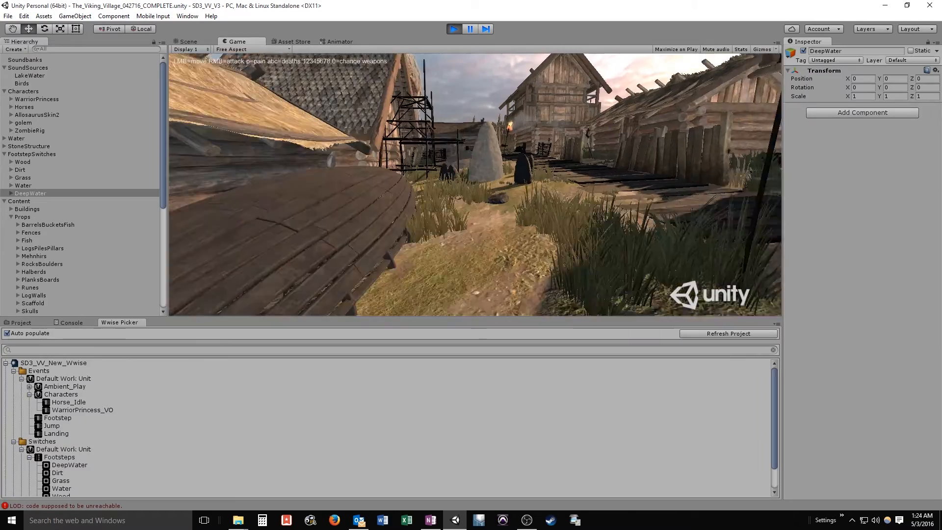
key("a")
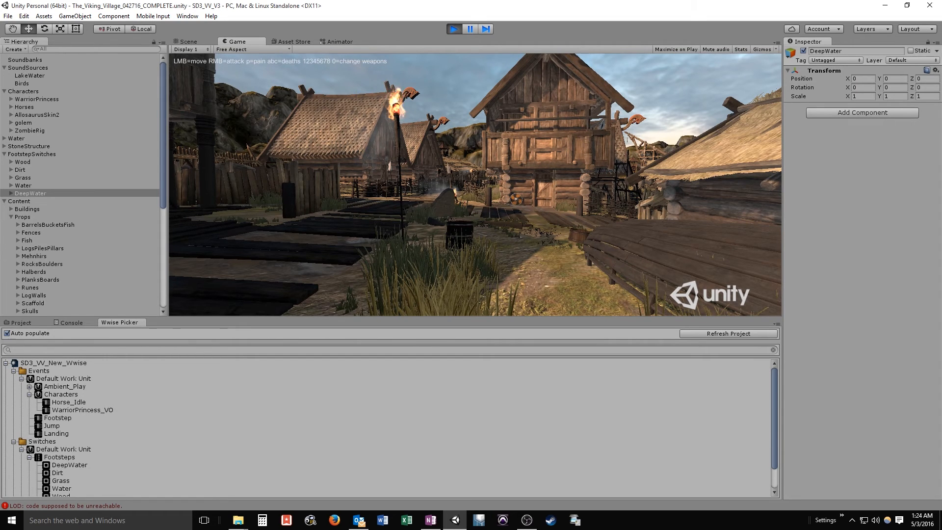
key("w")
key("w")
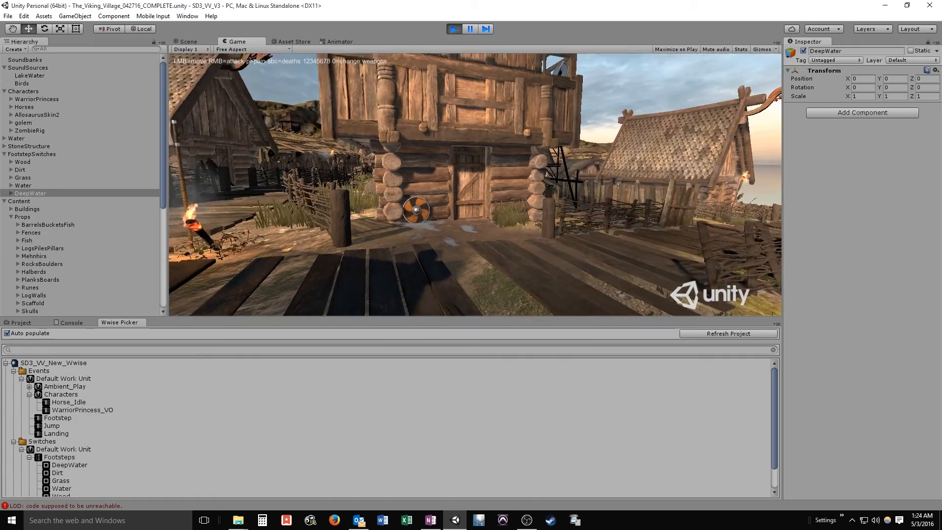
key("w")
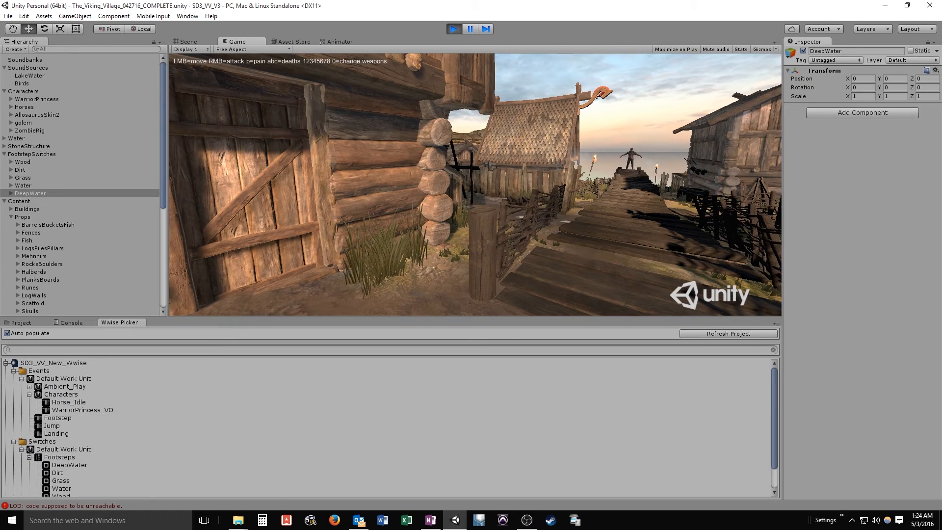
key("super")
left_click(451, 29)
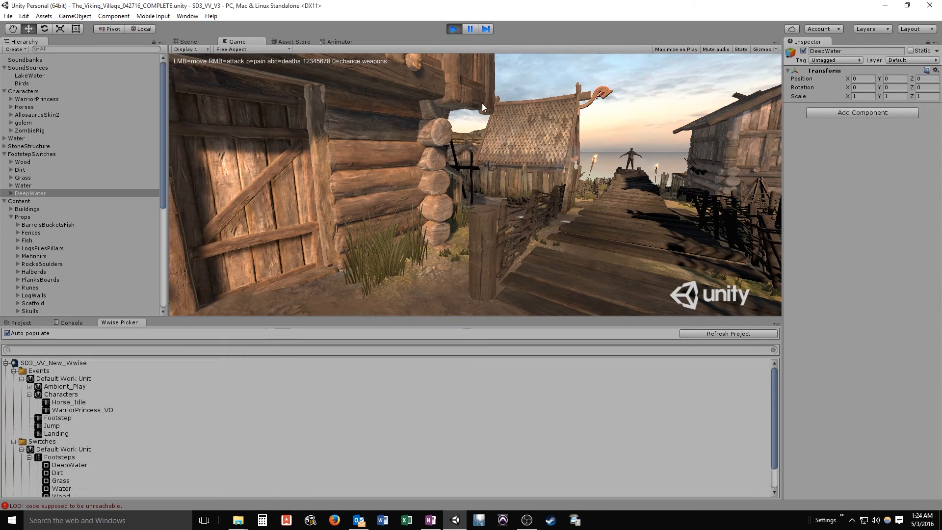
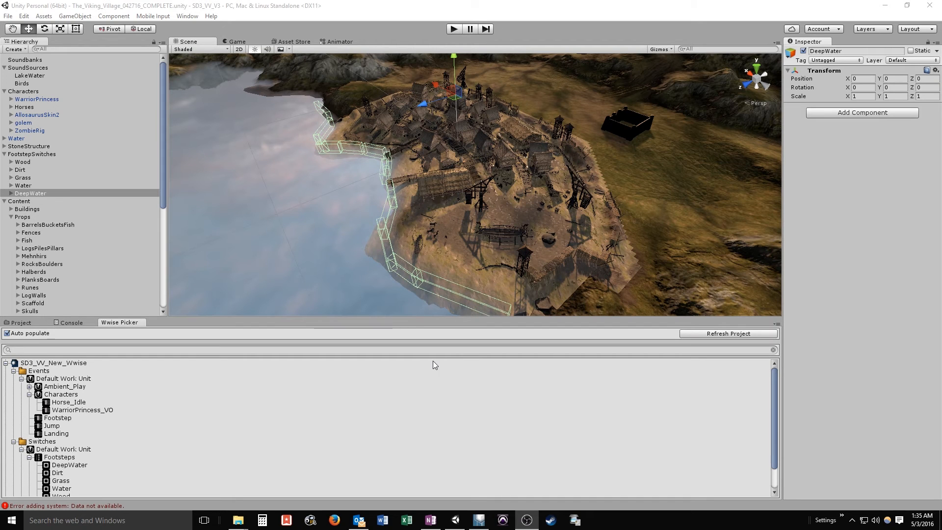
Switch to Wwise and turn off the parent override for the playback limit on the DeepWater footstep container
left_click(480, 520)
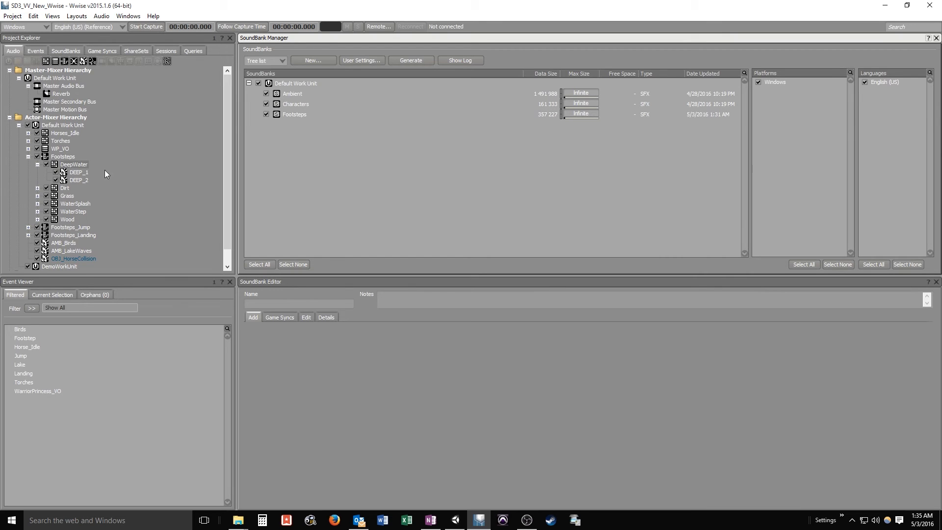
left_click(73, 165)
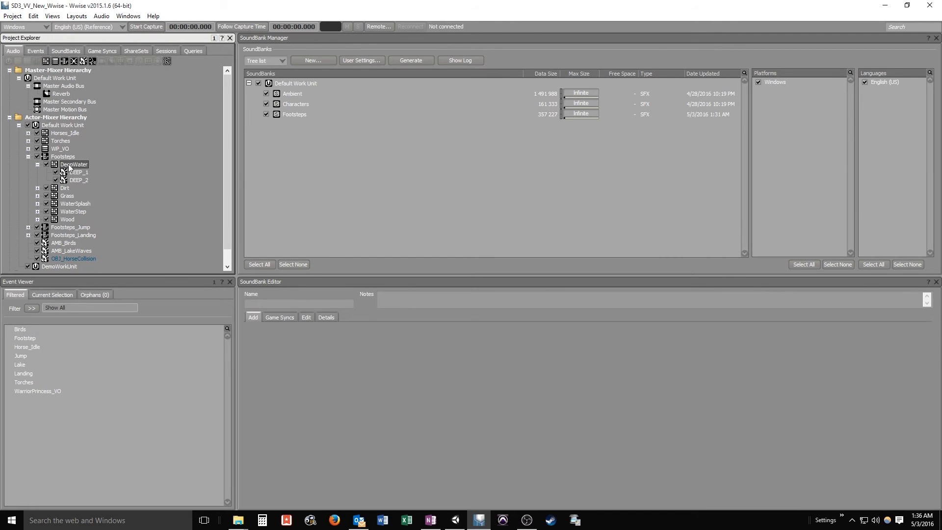
key("F7")
key("F5")
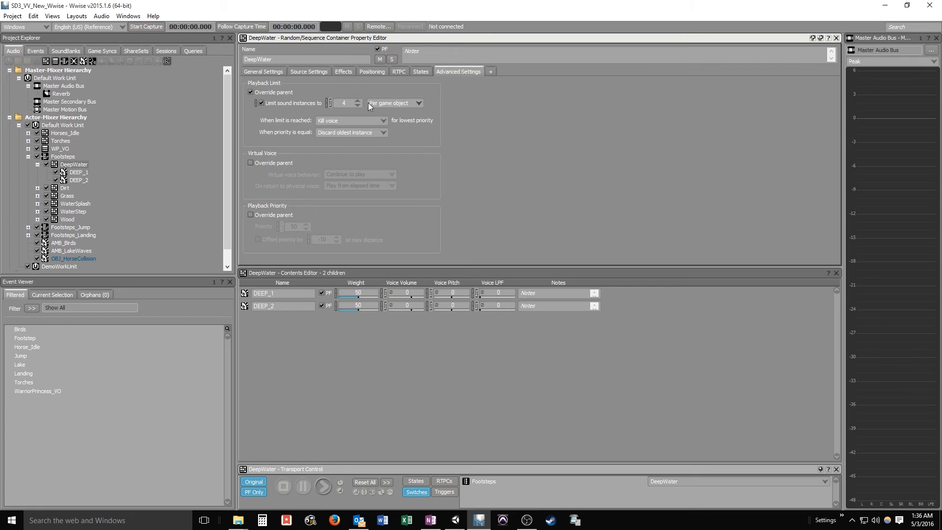
left_click(251, 91)
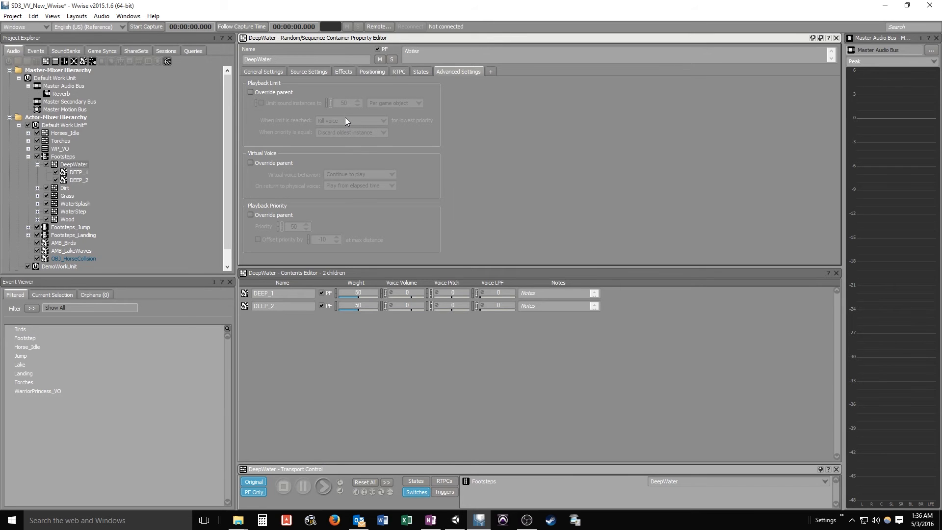
Generate the Ambient, Characters and Footsteps SoundBanks for Windows without the DeepWater playback limit, and save the Wwise project
key("F7")
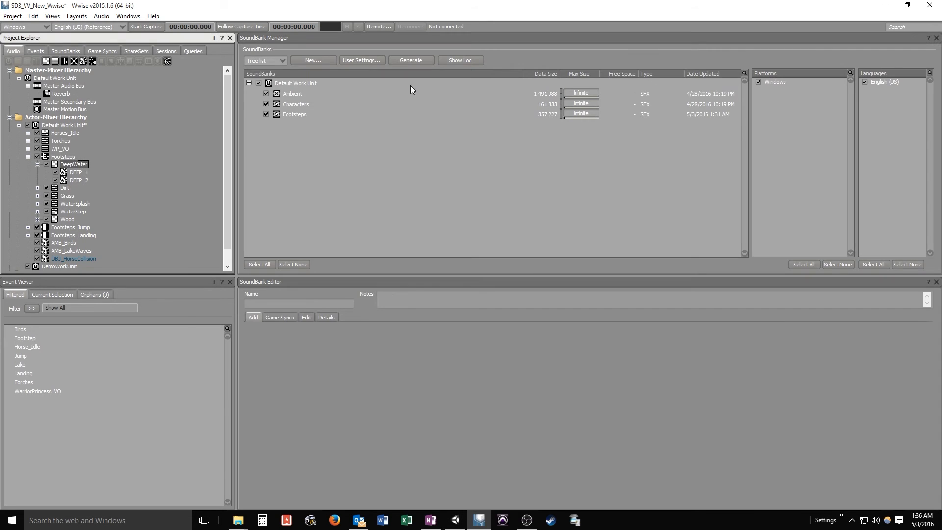
left_click(417, 60)
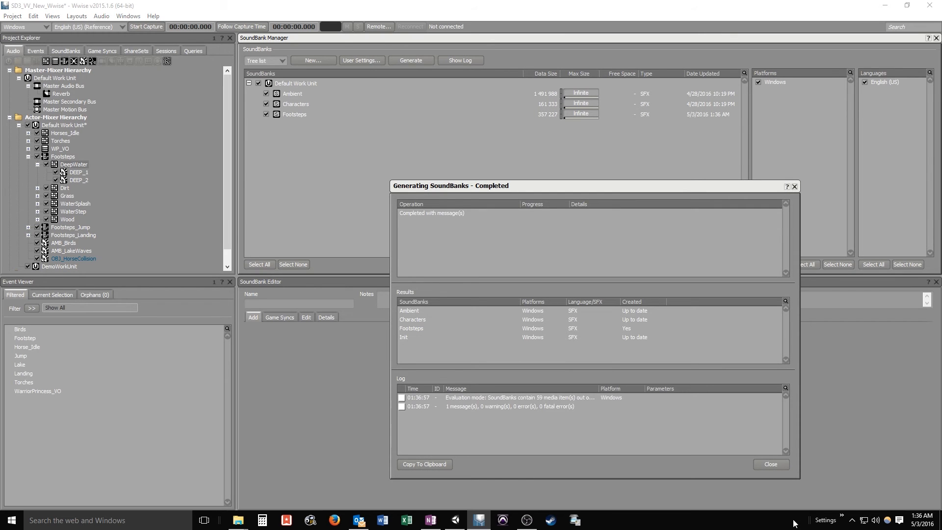
left_click(419, 330)
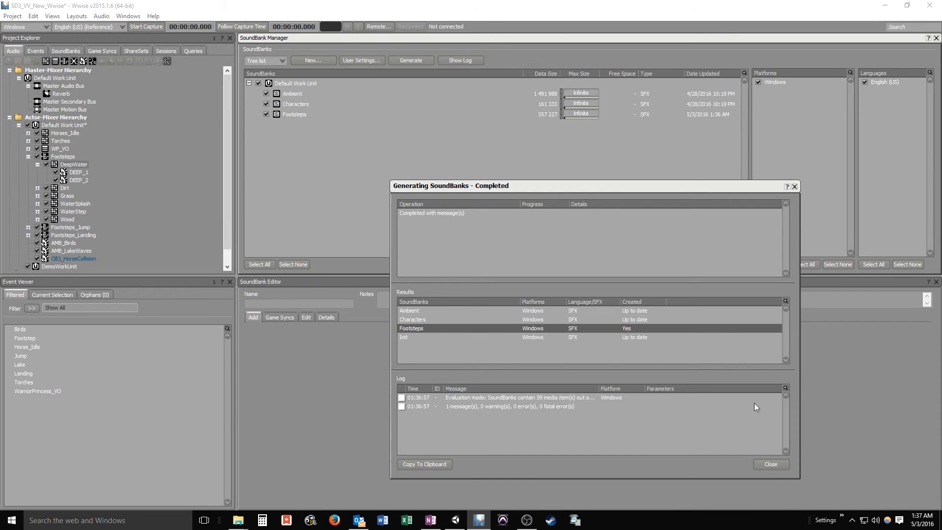
left_click(764, 465)
left_click(575, 402)
key("ctrl+s")
Switch to Unity and play-test the water's edge and shore to hear the DeepWater footsteps without the playback limit
left_click(447, 519)
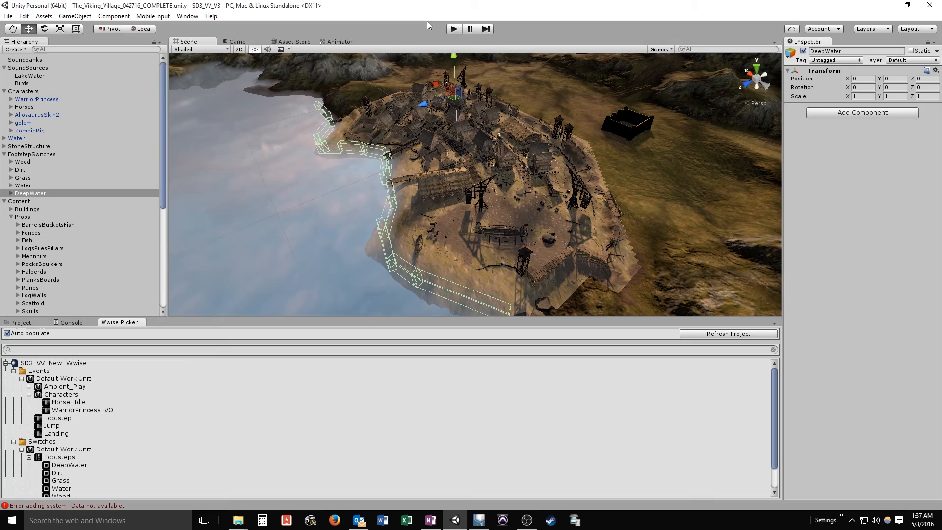
left_click(453, 29)
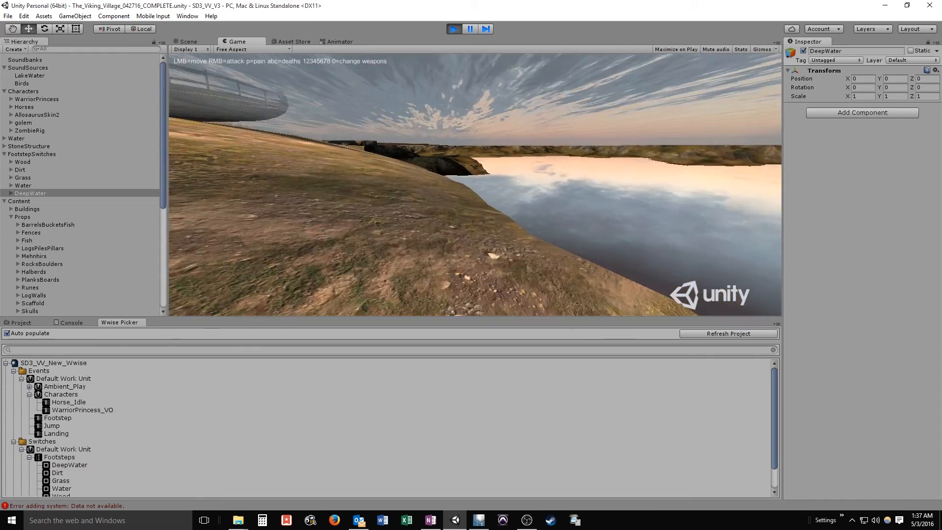
key("w")
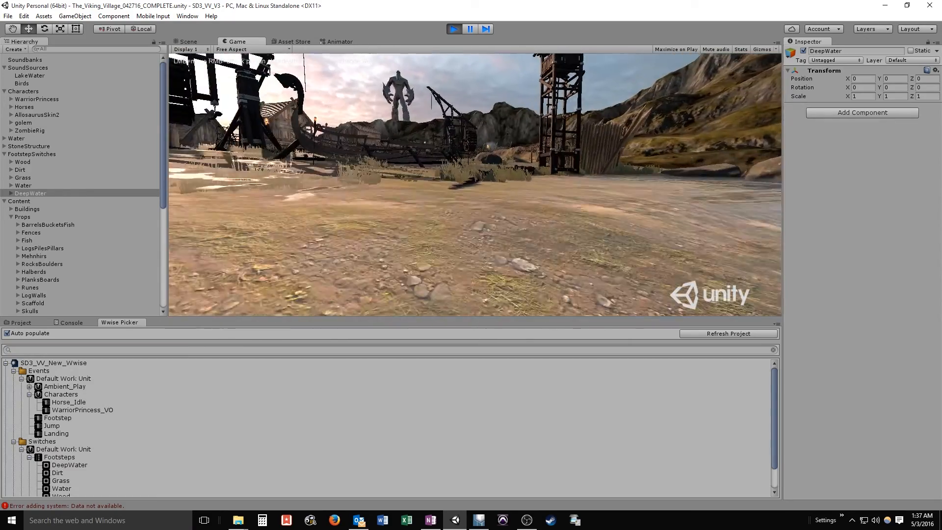
key("w")
key("w")
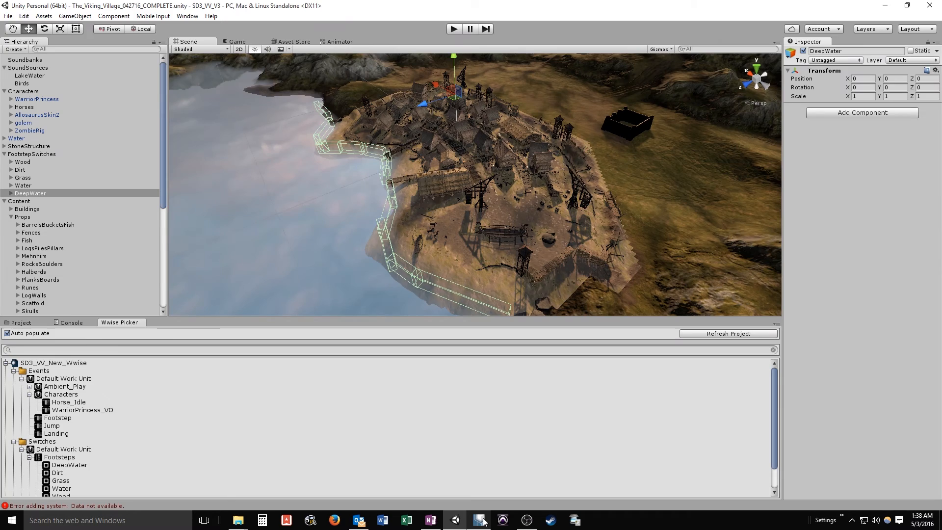
Switch to Wwise and override the parent's playback limit on the DeepWater container, limiting it to 4 sound instances per game object
left_click(479, 520)
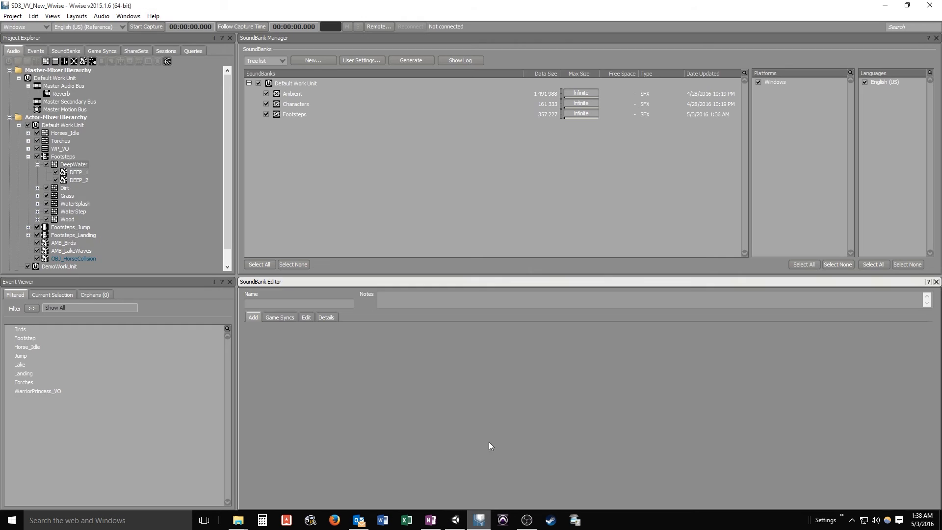
double_click(71, 165)
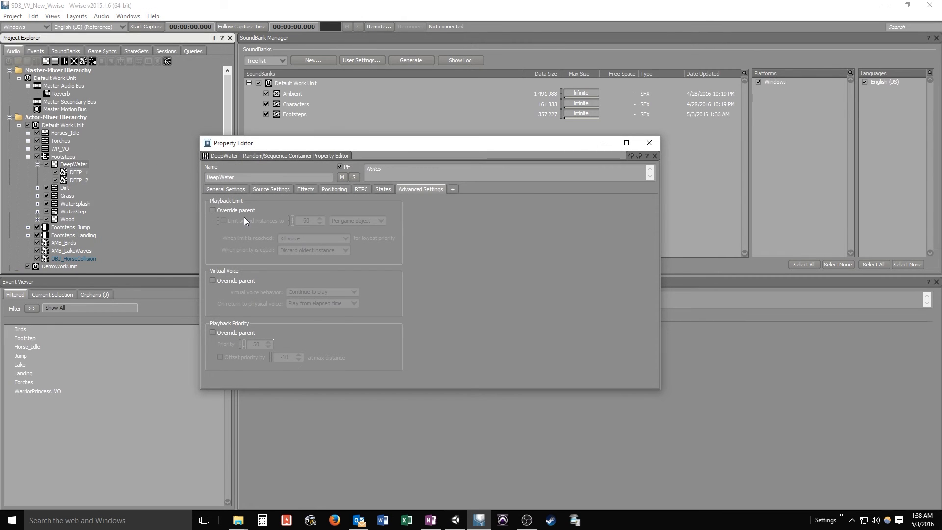
left_click(213, 210)
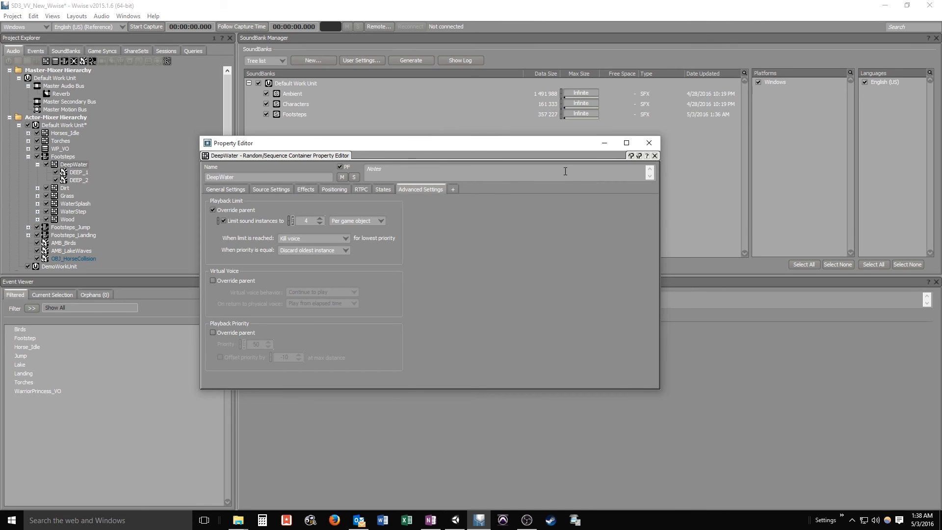
left_click(648, 142)
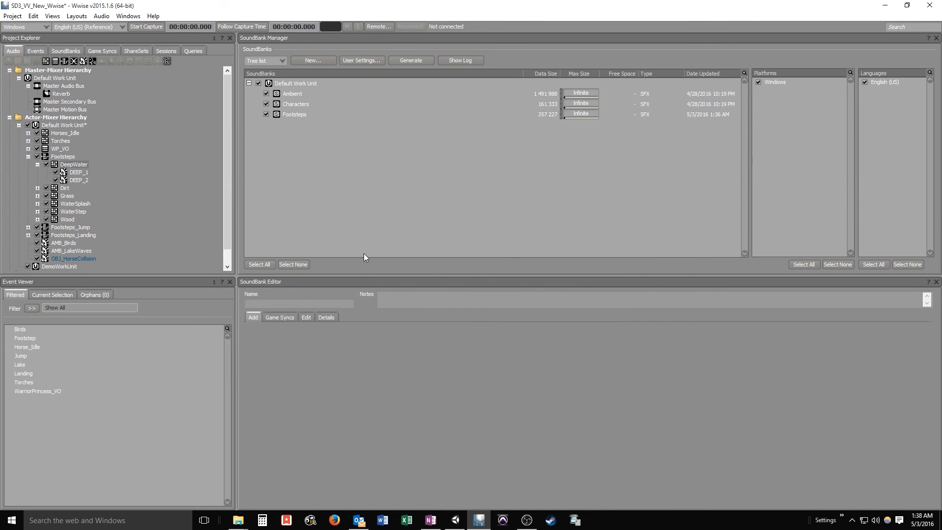
Generate all SoundBanks with the DeepWater playback limit enabled, and refresh the Wwise project in Unity
left_click(404, 62)
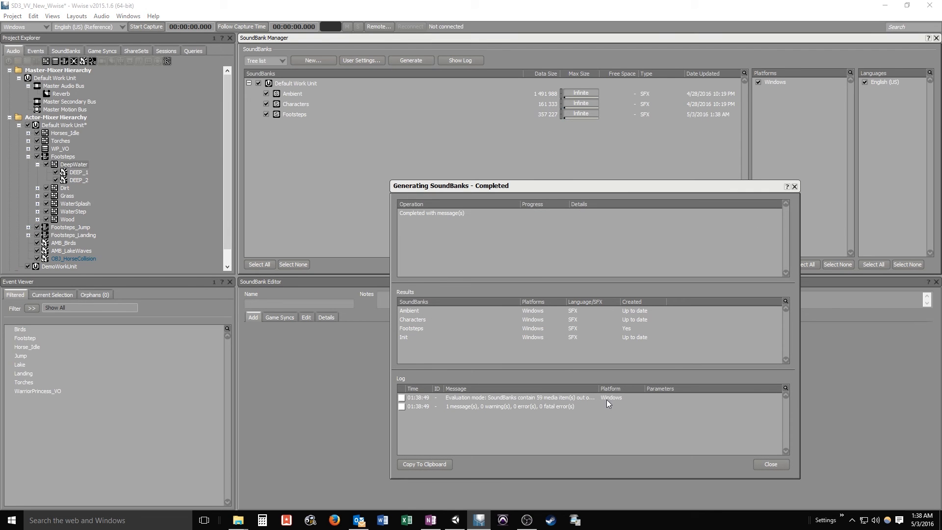
left_click(417, 328)
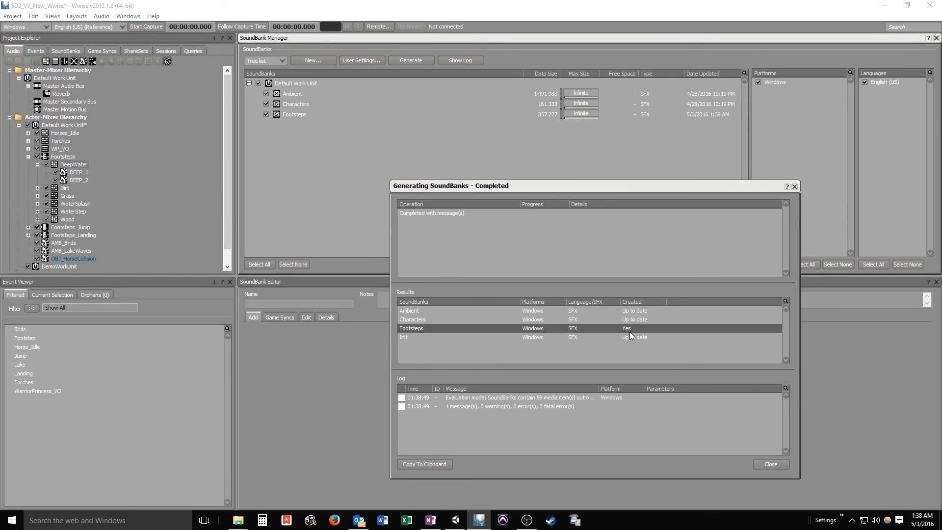
left_click(770, 464)
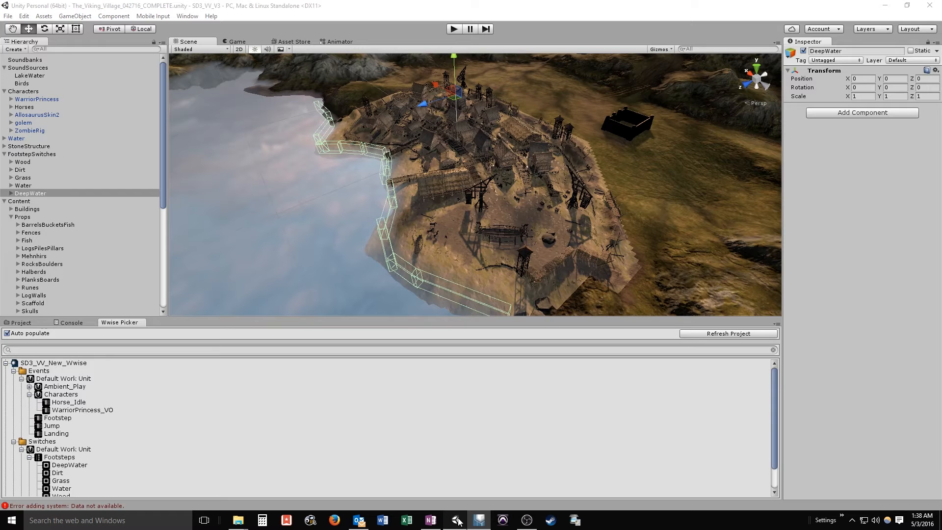
left_click(463, 520)
left_click(709, 334)
Play-test the scene, walking from the village down into the lake to hear the DeepWater footsteps with the playback limit
left_click(454, 30)
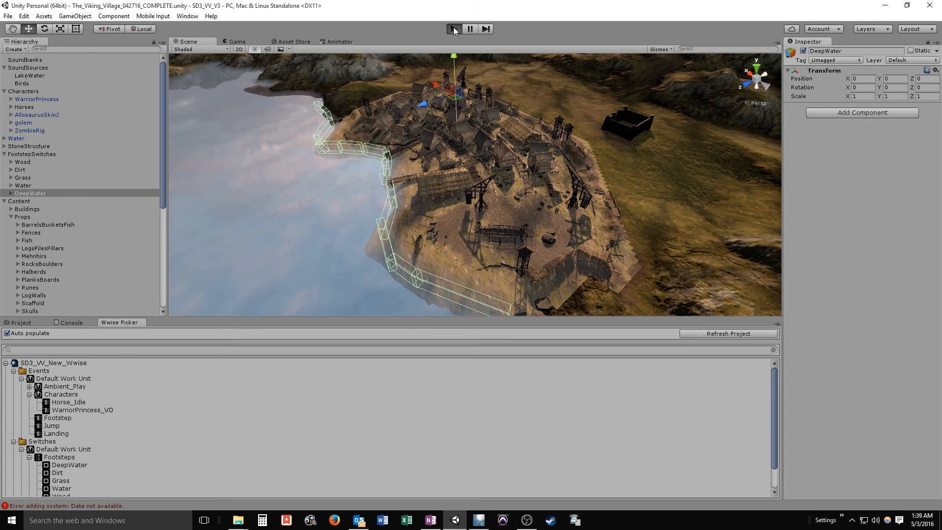
key("w")
key("w")
key("w")
key("w")
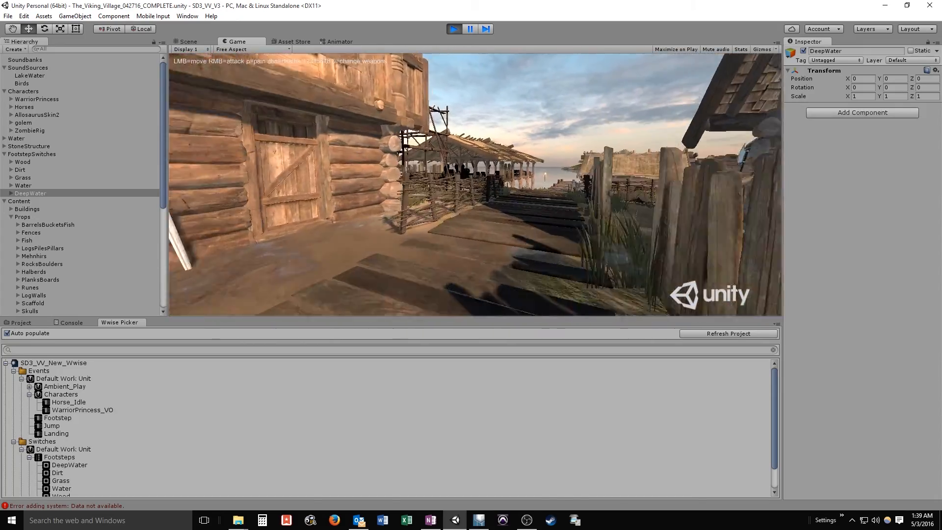
key("w")
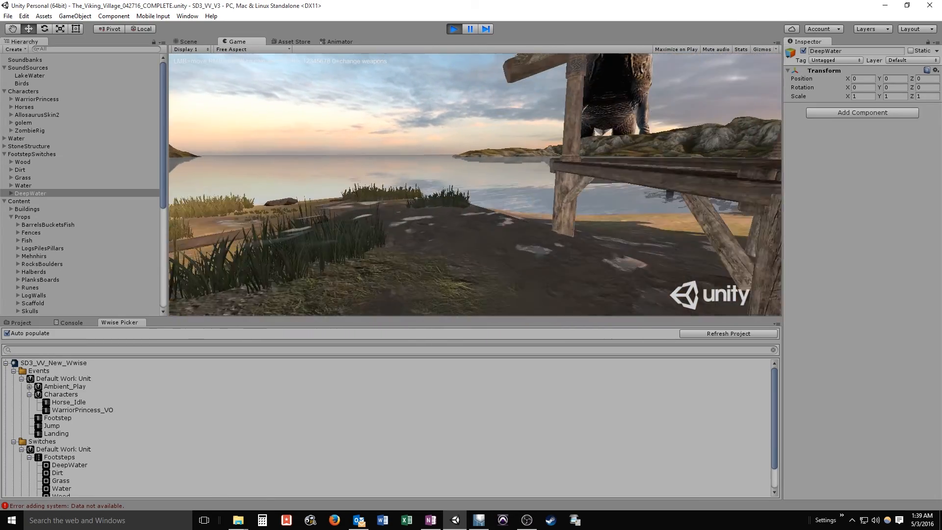
key("w")
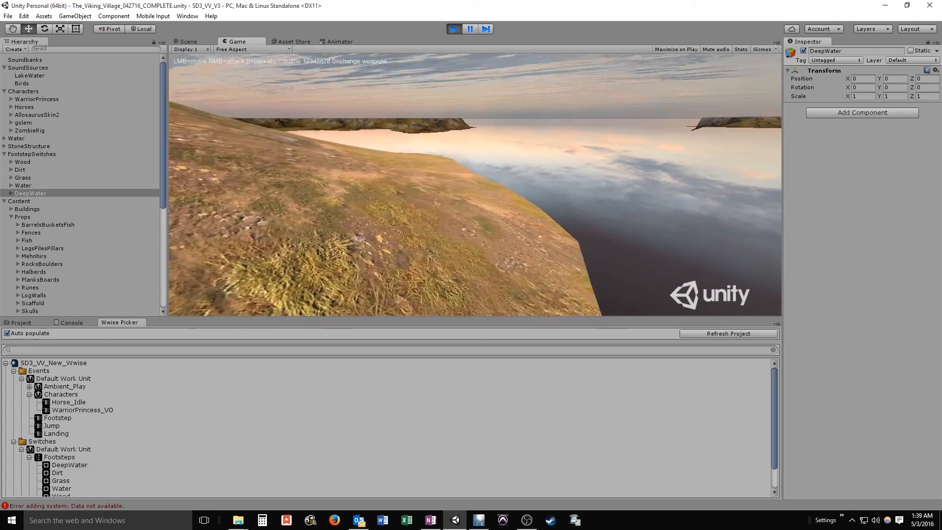
Walk ashore and return past the log fence into the water to compare the land and DeepWater footsteps
key("w")
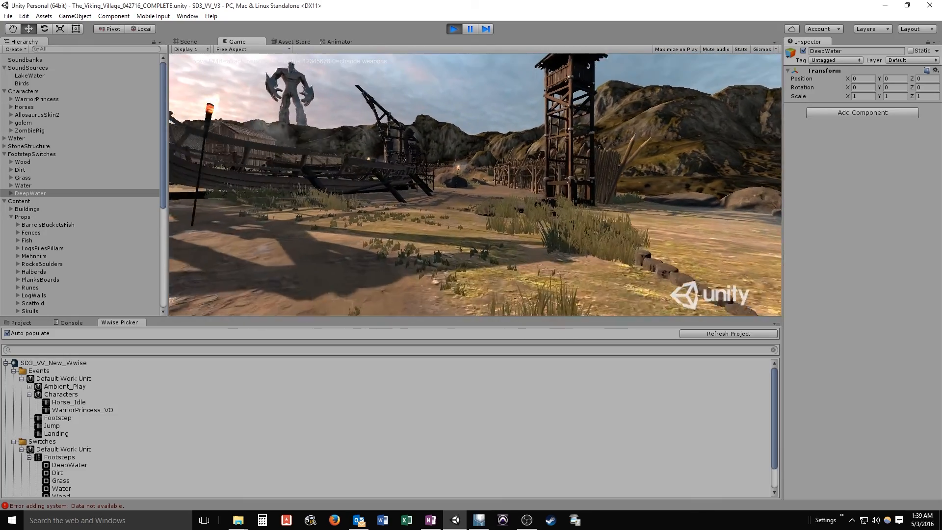
key("w")
key("d")
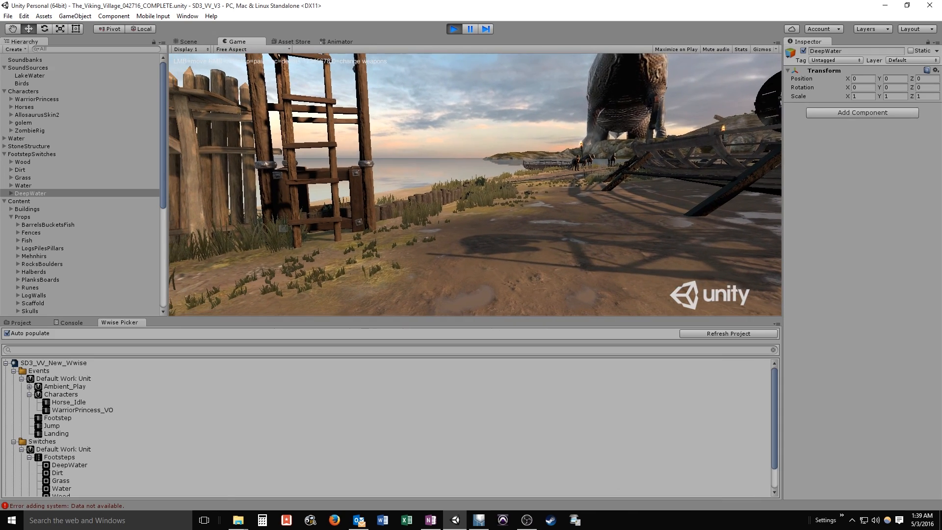
key("w")
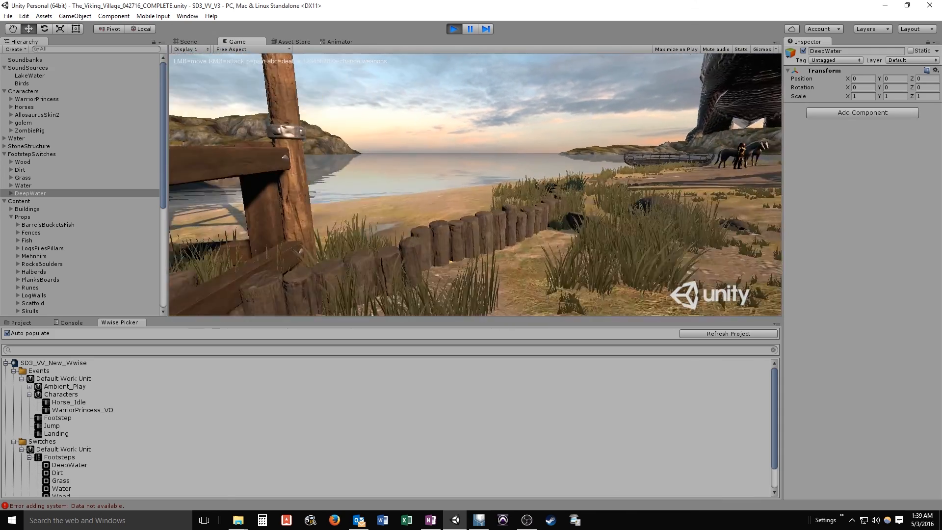
key("w")
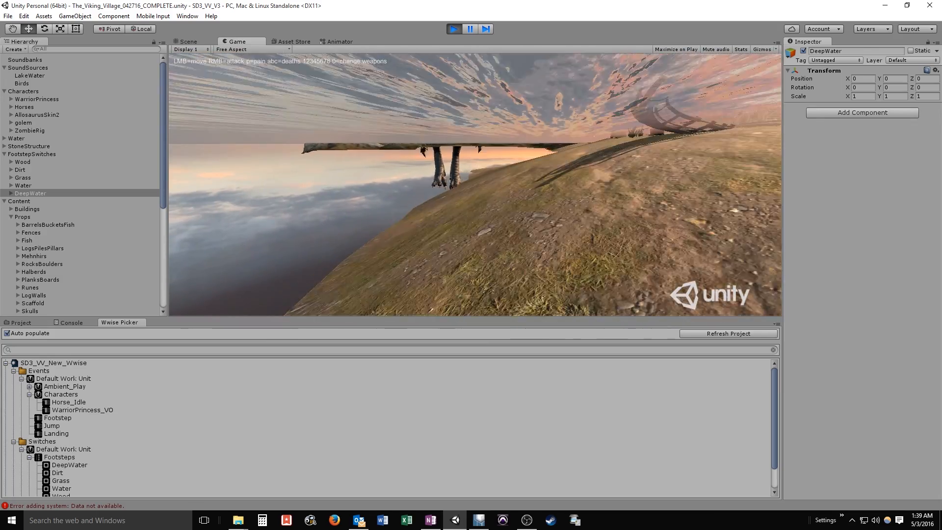
Walk from the water across the grass and dirt back into the village, and stop the play test
key("w")
key("w")
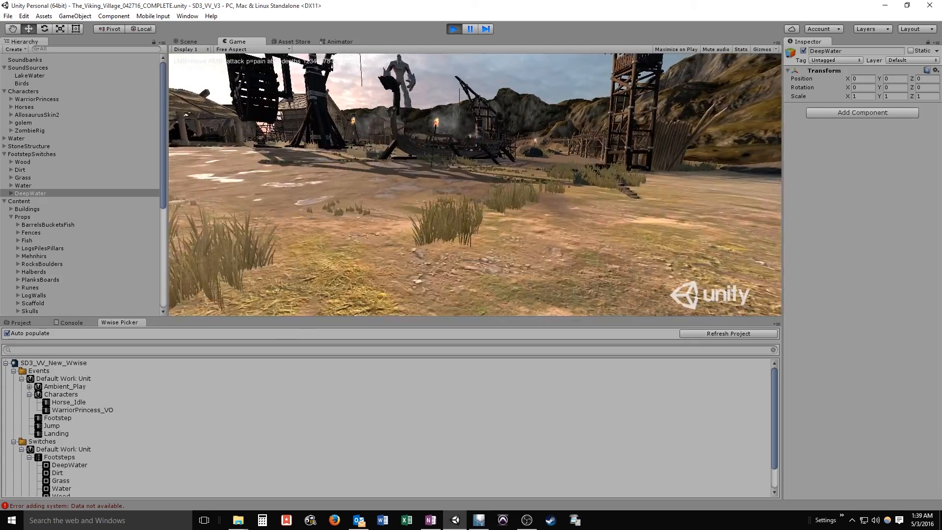
key("w")
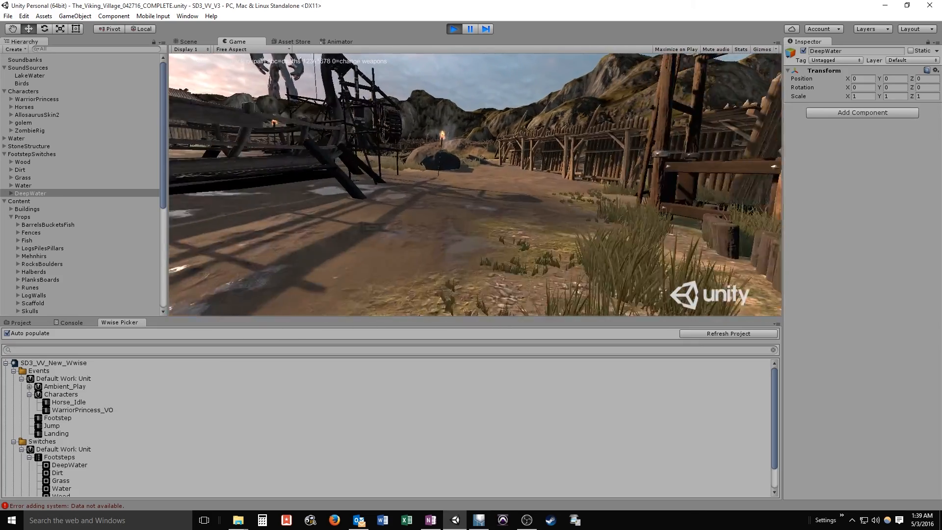
key("w")
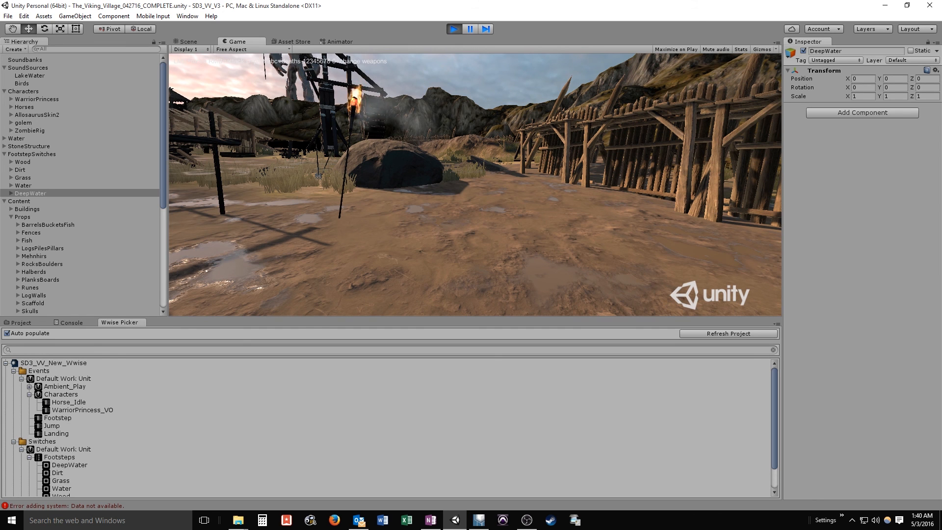
key("super")
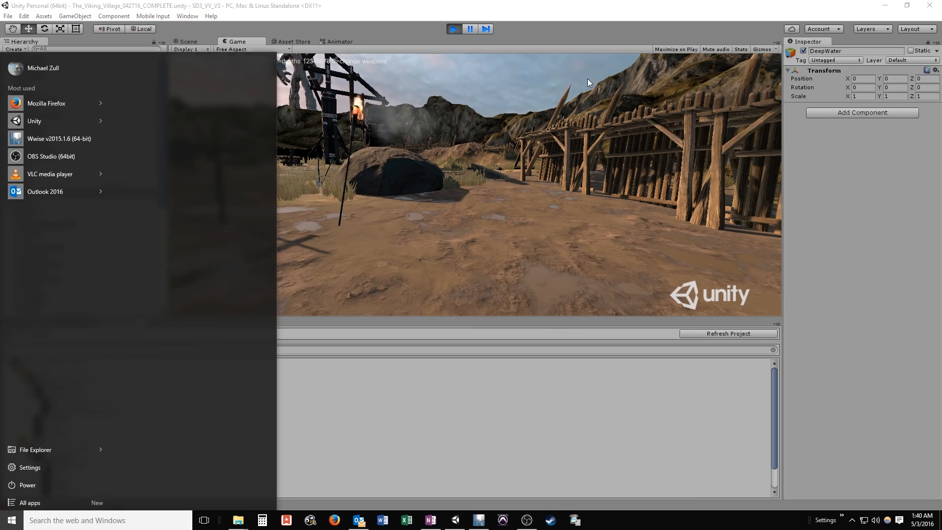
left_click(455, 29)
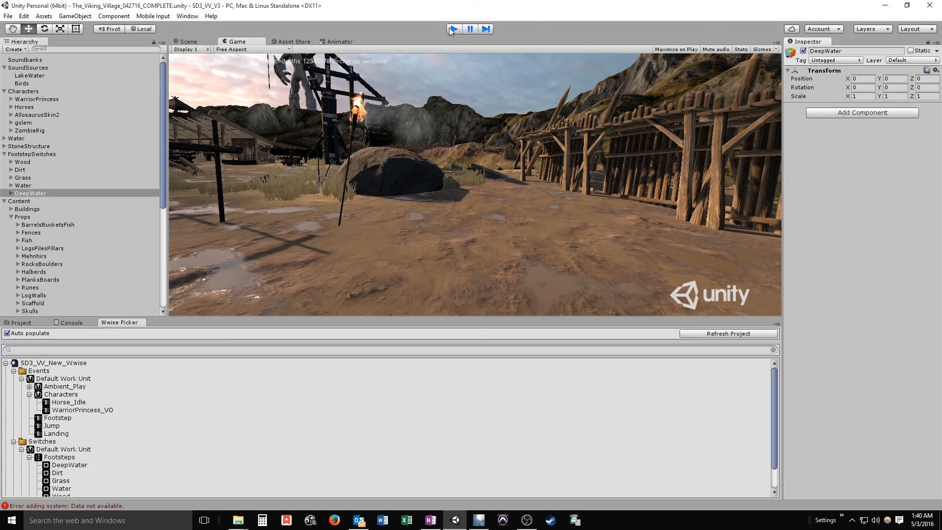